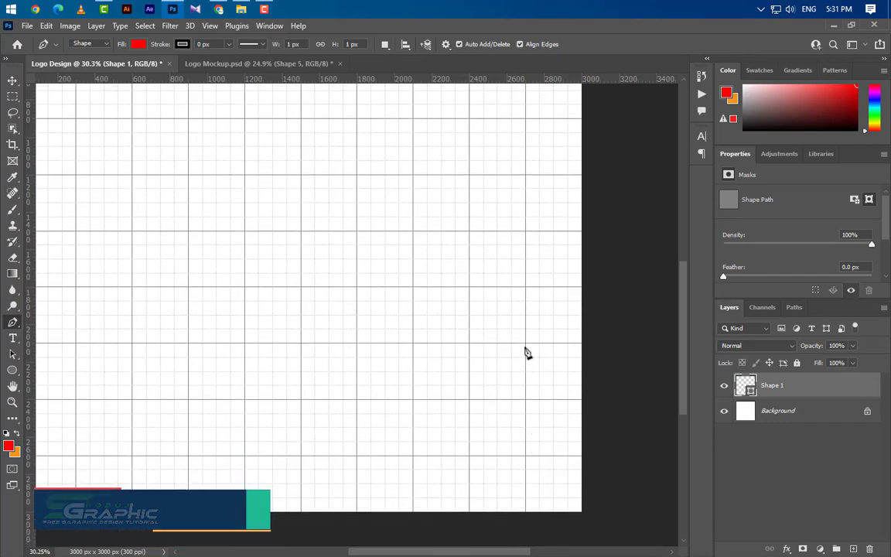
# - Extend the red Pen shape's outer edge in a convex curve around about (2665, 1950) px to a lower tip at (1800, 2100) px
pyautogui.moveTo(519, 315); pyautogui.dragTo(480, 430)
pyautogui.scroll(2, 481, 422)
pyautogui.hscroll(-1, 481, 421)
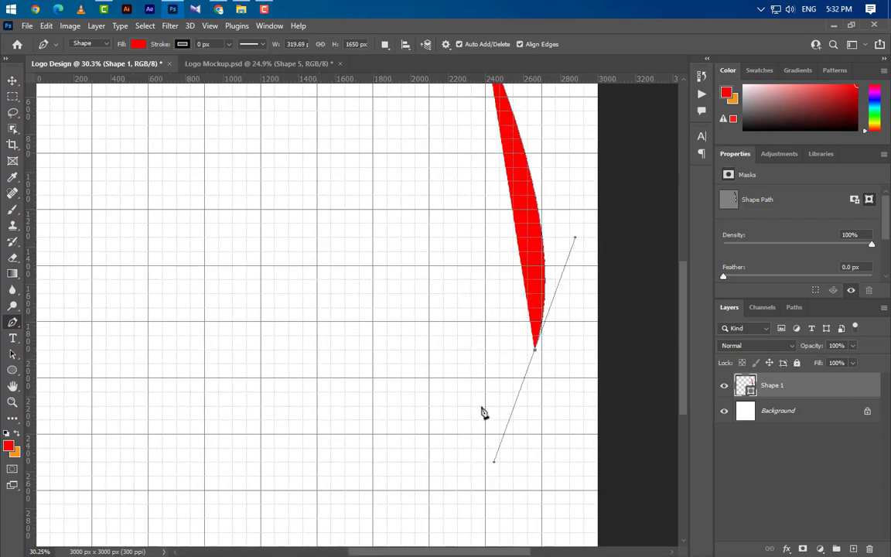
pyautogui.click(373, 382)
pyautogui.scroll(4, 406, 373)
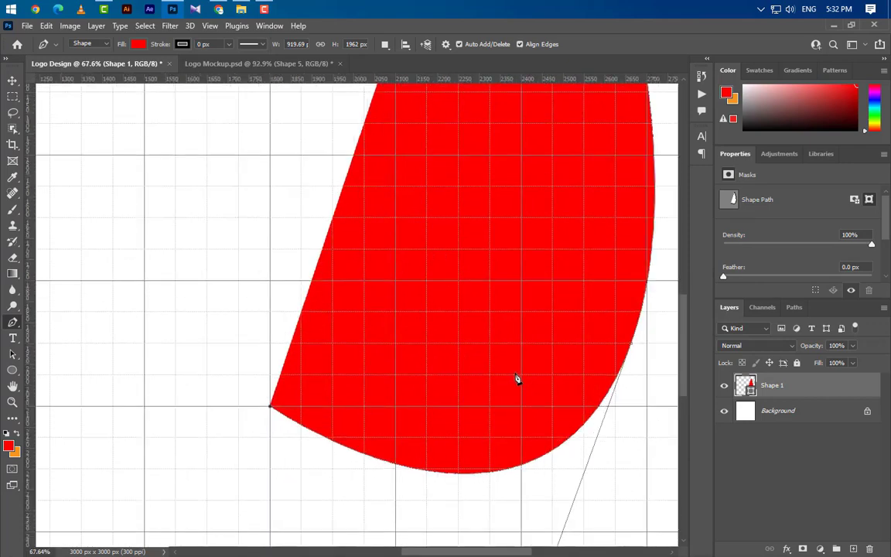
# - Draw the shape's inner jaw line from the lower tip, rounding up into the chin of a face profile
pyautogui.click(510, 270)
pyautogui.hotkey('ctrl', 'z')
pyautogui.scroll(3, 546, 339)
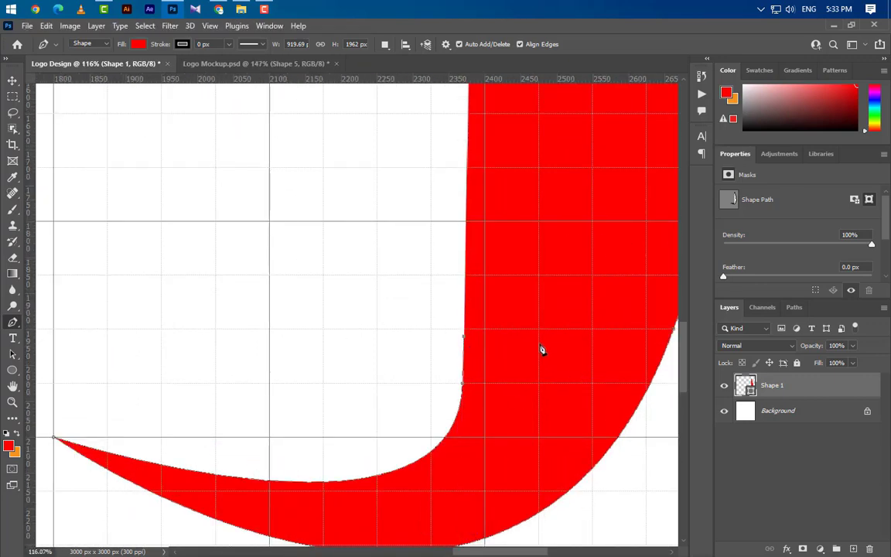
# - Add the lower lip bulge and the notch between the lips to the face profile, ending in a corner point
pyautogui.scroll(3, 541, 350)
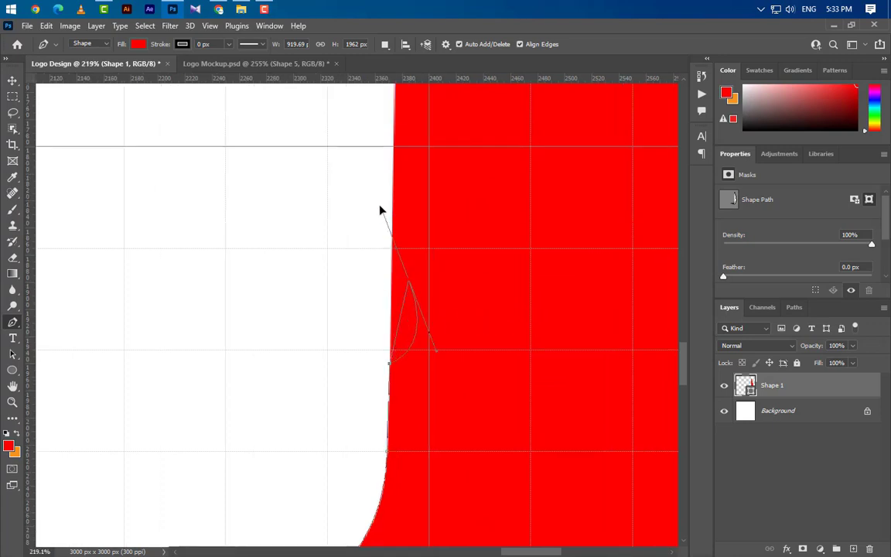
pyautogui.moveTo(379, 193); pyautogui.dragTo(380, 193)
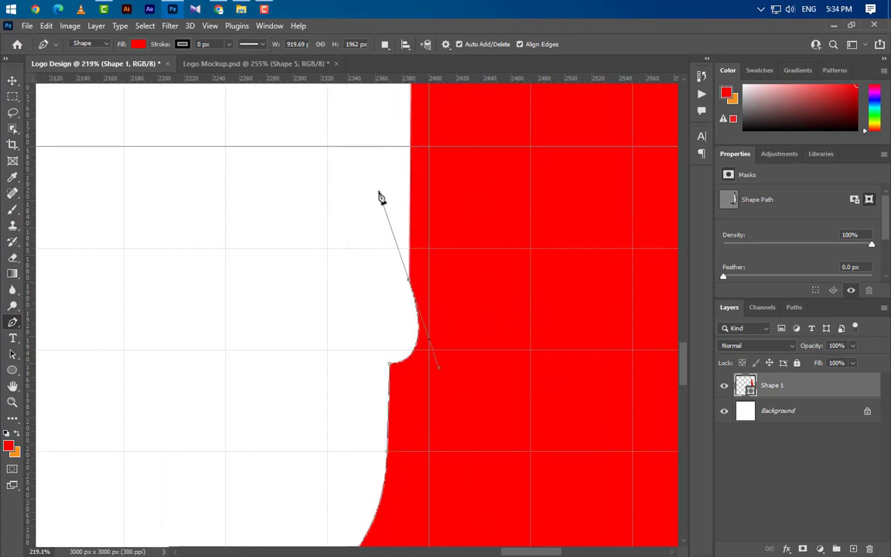
pyautogui.keyDown('alt'); pyautogui.click(409, 282); pyautogui.keyUp('alt')
pyautogui.scroll(2, 520, 252)
pyautogui.moveTo(410, 259); pyautogui.dragTo(501, 205)
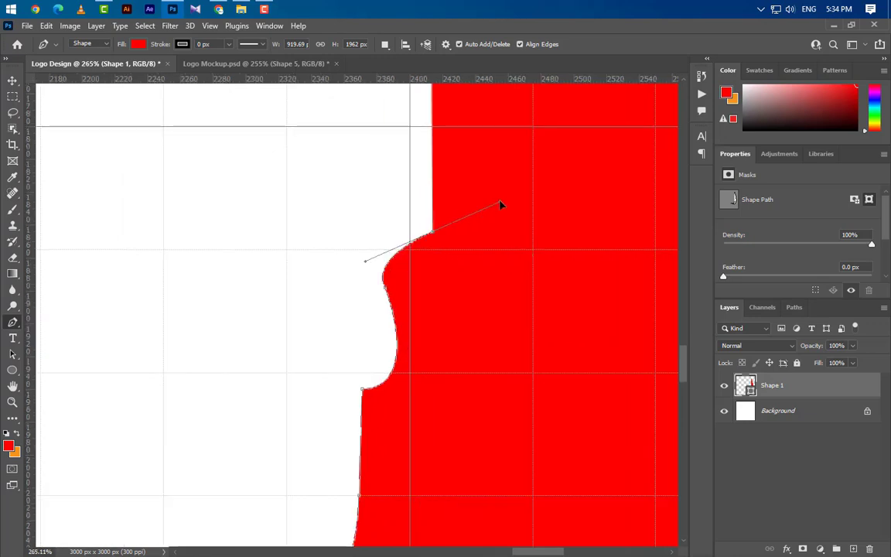
pyautogui.keyDown('alt'); pyautogui.click(434, 236); pyautogui.keyUp('alt')
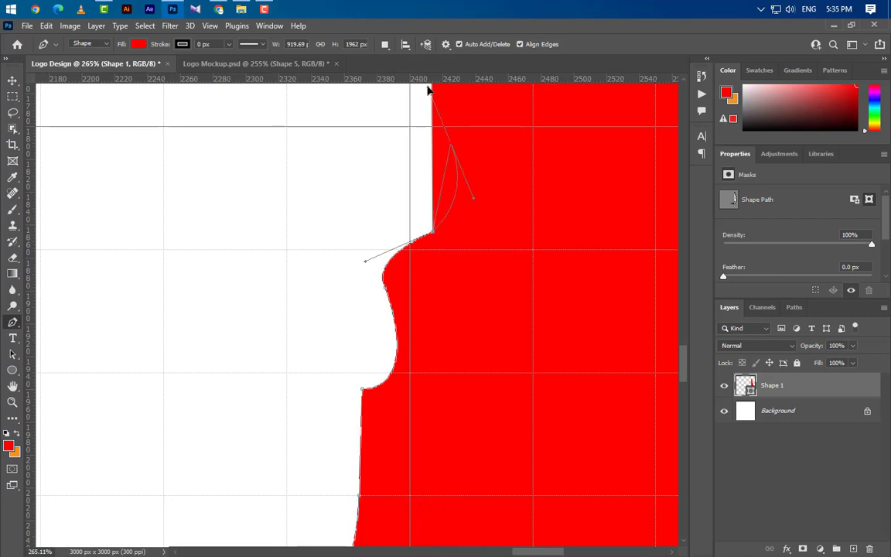
# - Continue the face profile with the upper lip bulge and a short curve out to the base of the nose
pyautogui.scroll(3, 488, 151)
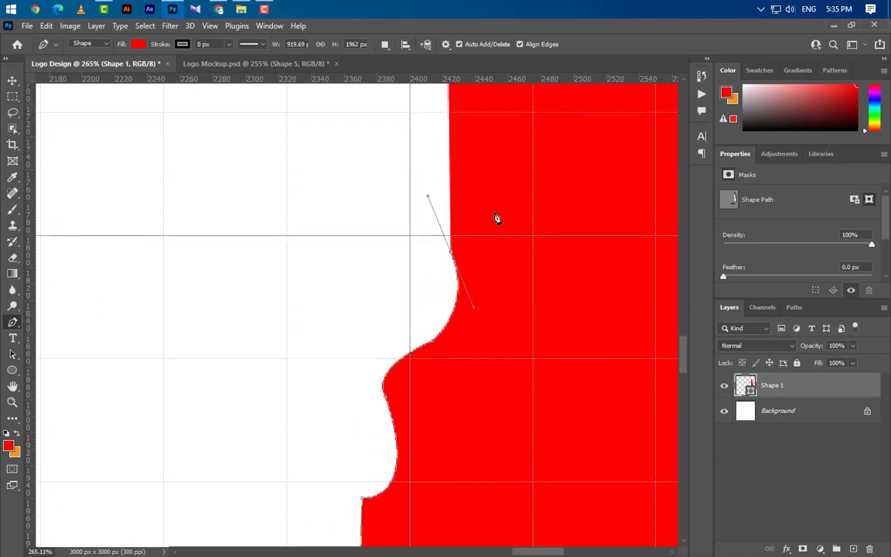
pyautogui.scroll(2, 497, 219)
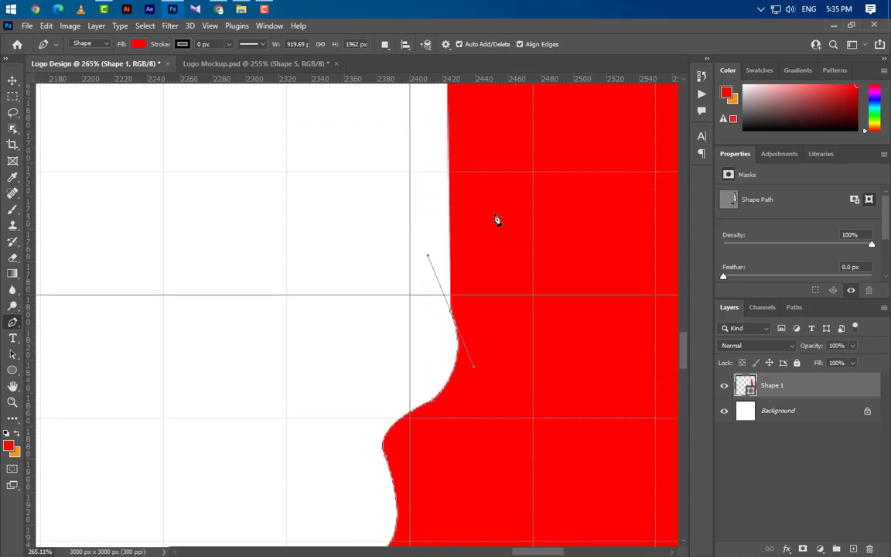
pyautogui.keyDown('alt'); pyautogui.click(452, 312); pyautogui.keyUp('alt')
pyautogui.moveTo(544, 242); pyautogui.dragTo(563, 240)
# - Draw the rounded nose tip and the concave nose bridge, placing the bridge's upper anchor at about (2400, 1400) px
pyautogui.scroll(6, 578, 363)
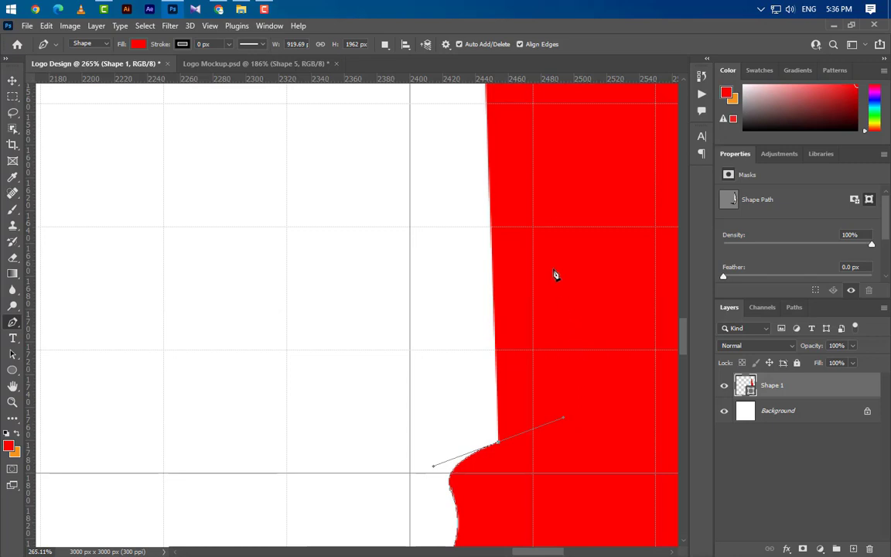
pyautogui.moveTo(534, 228); pyautogui.dragTo(460, 136)
pyautogui.scroll(-2, 458, 476)
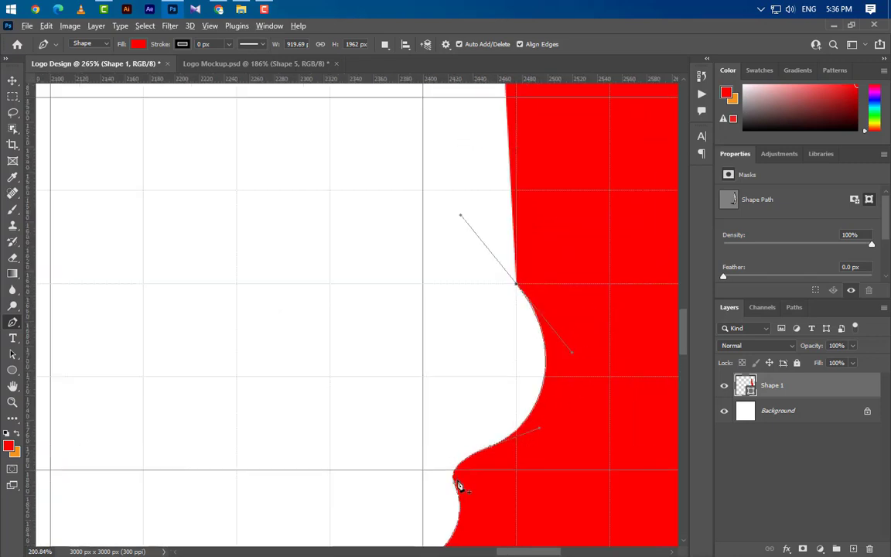
pyautogui.scroll(1, 508, 178)
pyautogui.scroll(-1, 299, 318)
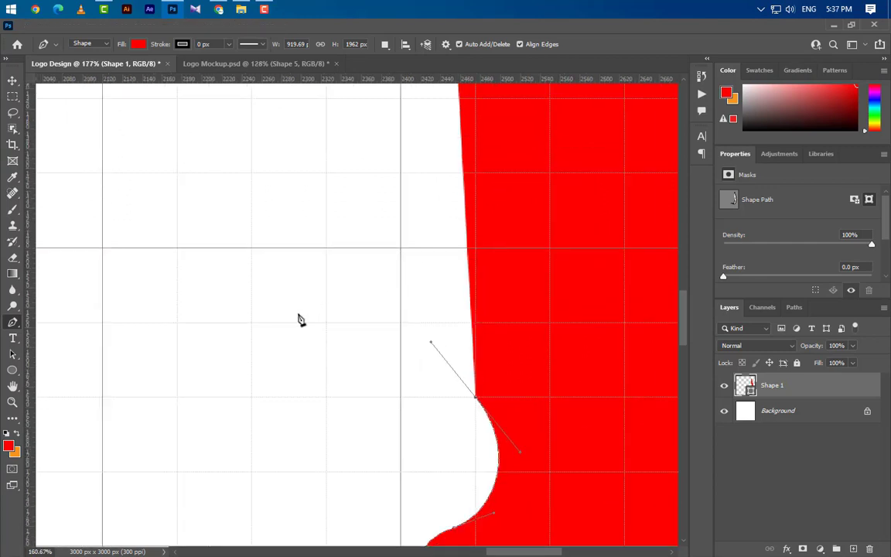
pyautogui.scroll(3, 505, 258)
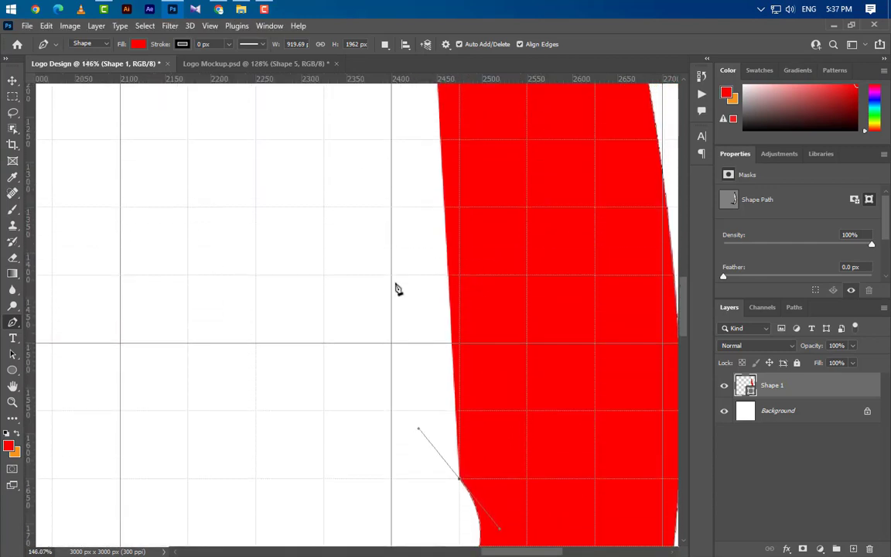
pyautogui.moveTo(391, 278); pyautogui.dragTo(428, 120)
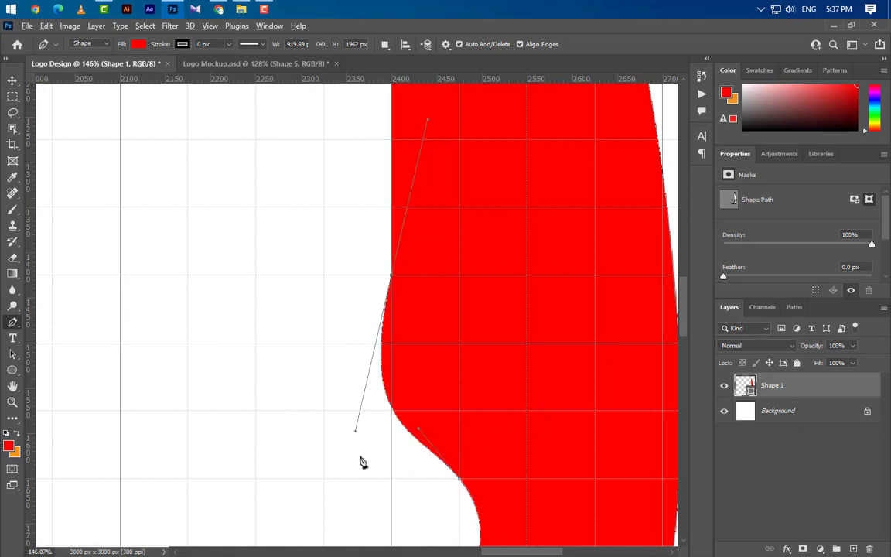
# - Draw the forehead curve up to a corner anchor at about (2400, 1050) px, removing its outgoing handle
pyautogui.scroll(-7, 313, 519)
pyautogui.scroll(5, 445, 331)
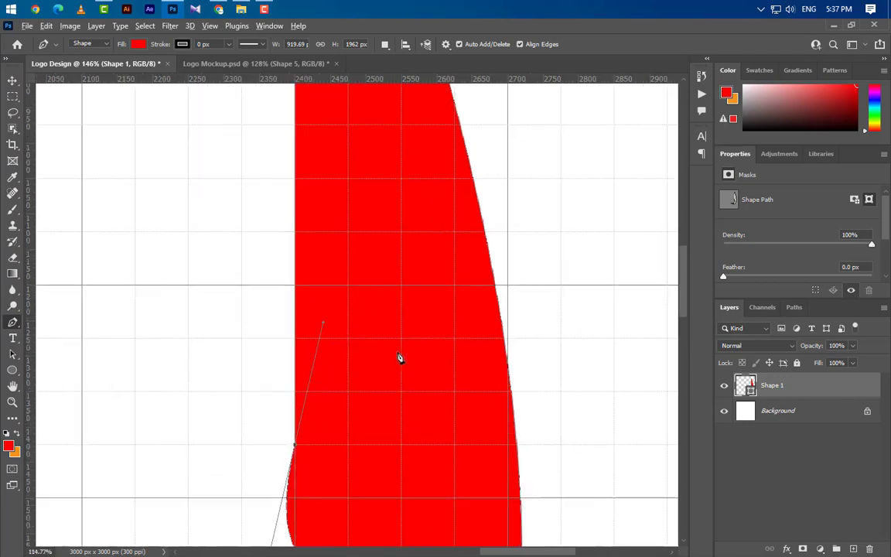
pyautogui.scroll(-3, 424, 407)
pyautogui.moveTo(425, 333); pyautogui.dragTo(377, 258)
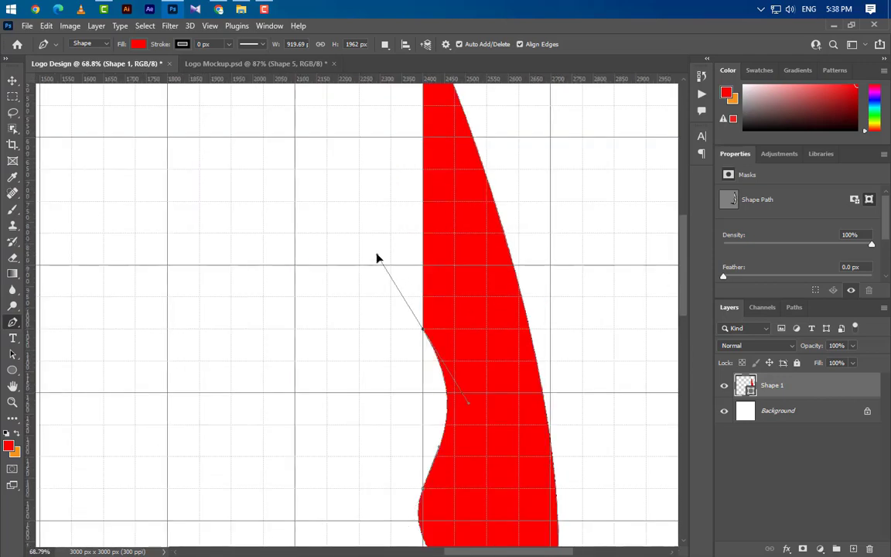
pyautogui.keyDown('alt'); pyautogui.click(425, 335); pyautogui.keyUp('alt')
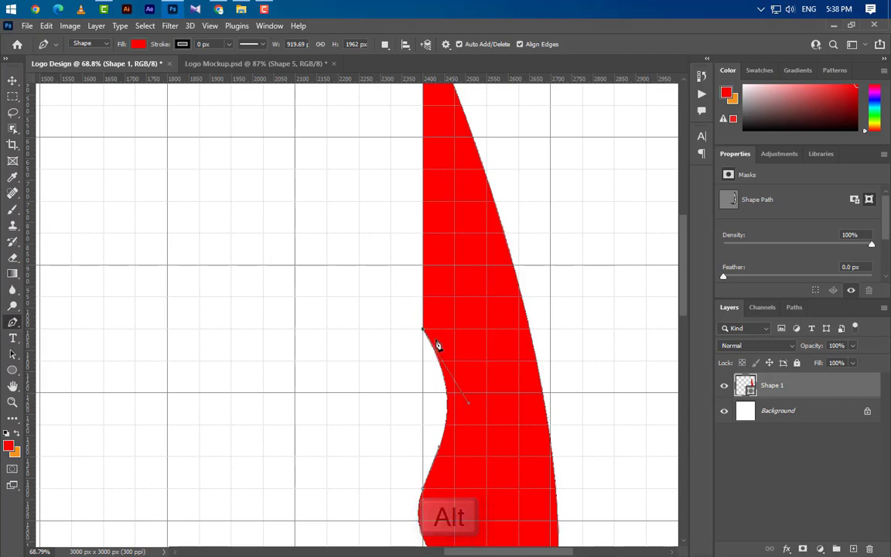
# - Draw the hair's inner edge as a long curve from the forehead down to a corner tip at about (1500, 2325) px
pyautogui.scroll(-6, 492, 286)
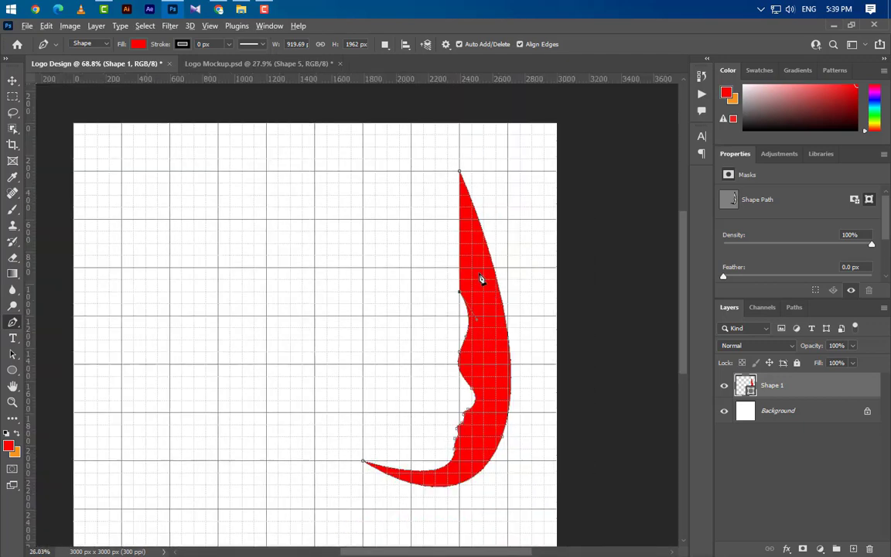
pyautogui.scroll(3, 333, 487)
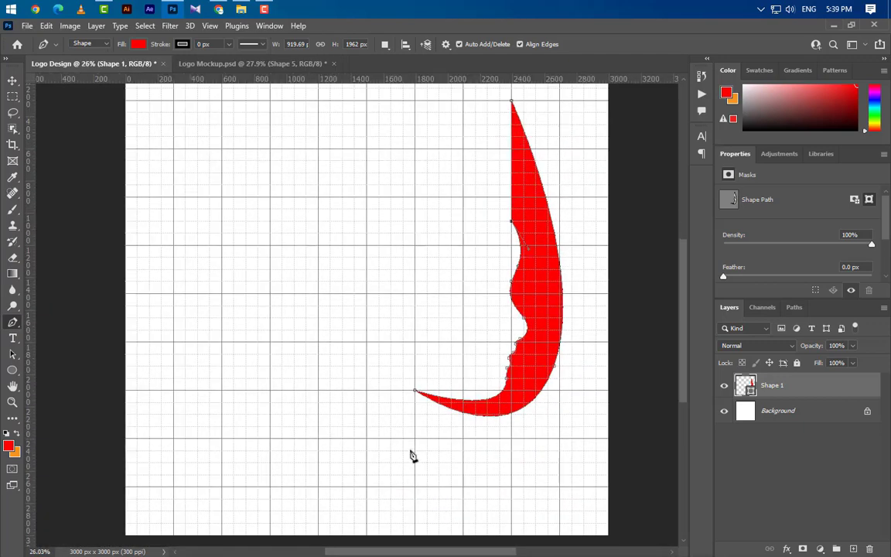
pyautogui.moveTo(368, 394); pyautogui.dragTo(338, 526)
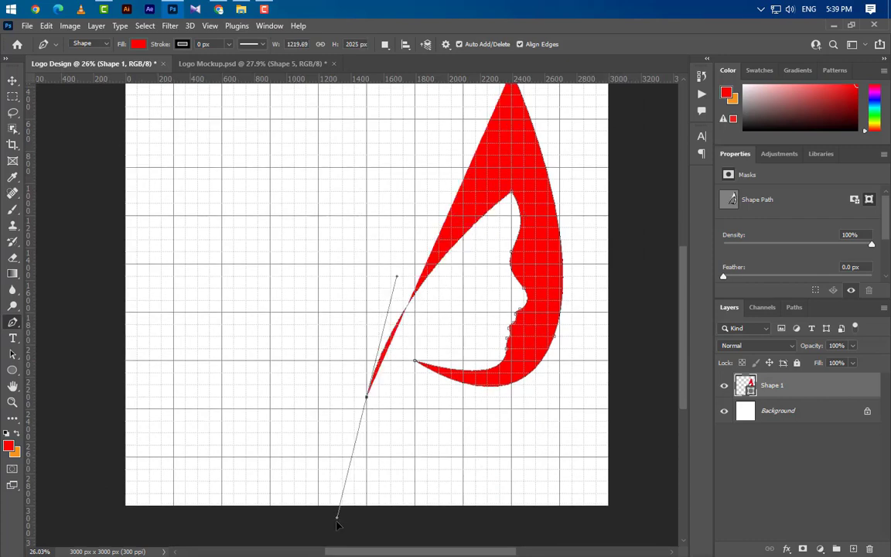
pyautogui.keyDown('alt'); pyautogui.click(368, 396); pyautogui.keyUp('alt')
# - Curve the hair's outer edge from its lower tip through about (1985, 1200) px to the top starting anchor, closing the shape
pyautogui.scroll(1, 438, 424)
pyautogui.scroll(1, 534, 158)
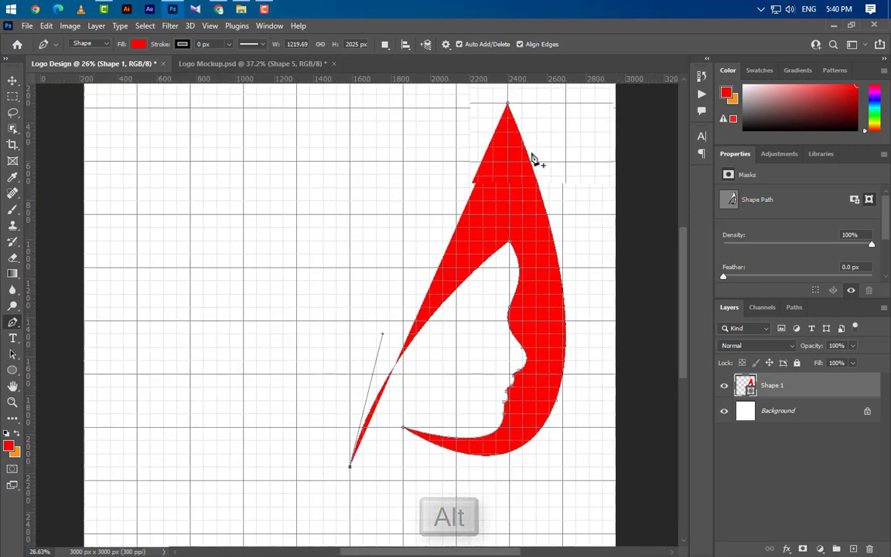
pyautogui.scroll(1, 534, 158)
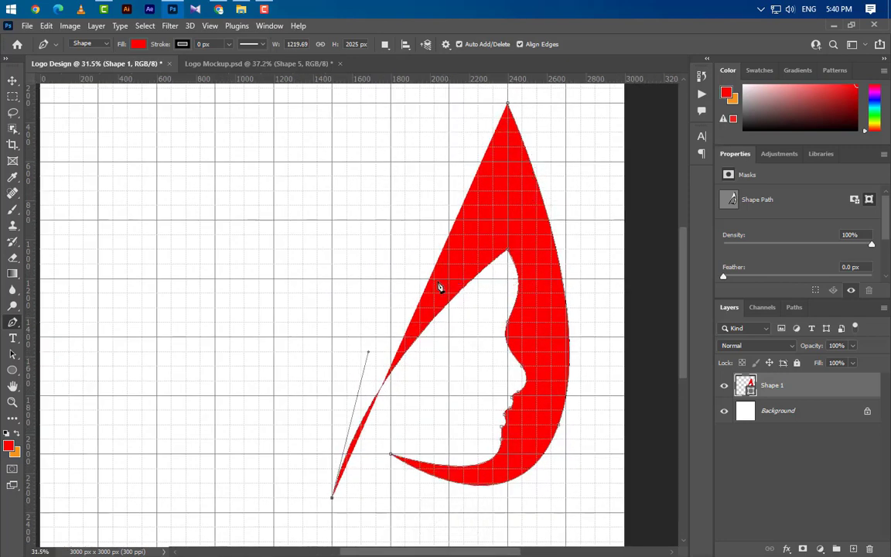
pyautogui.moveTo(428, 281); pyautogui.dragTo(518, 183)
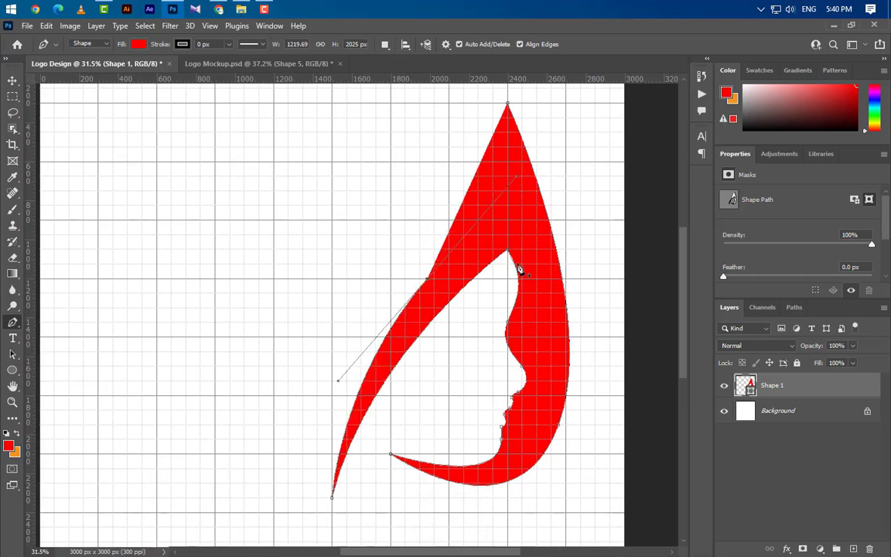
pyautogui.scroll(3, 519, 274)
pyautogui.scroll(2, 522, 226)
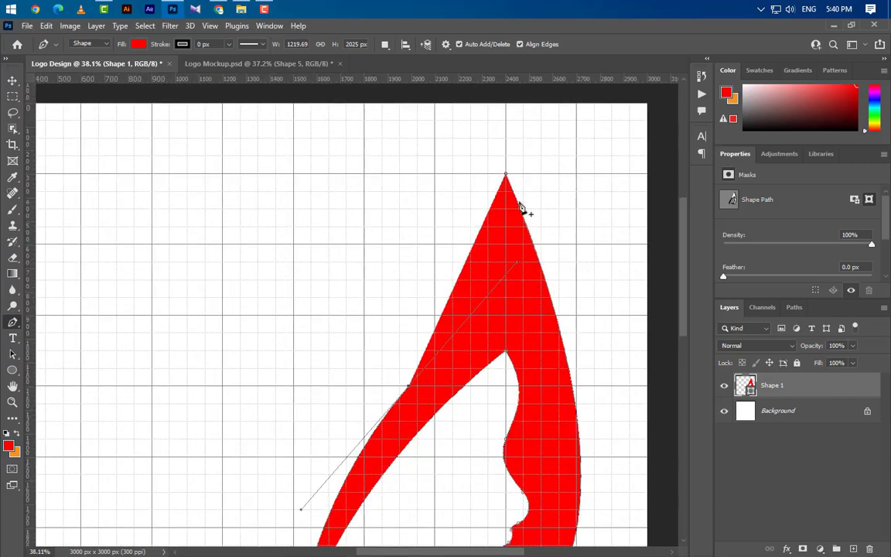
pyautogui.click(507, 180)
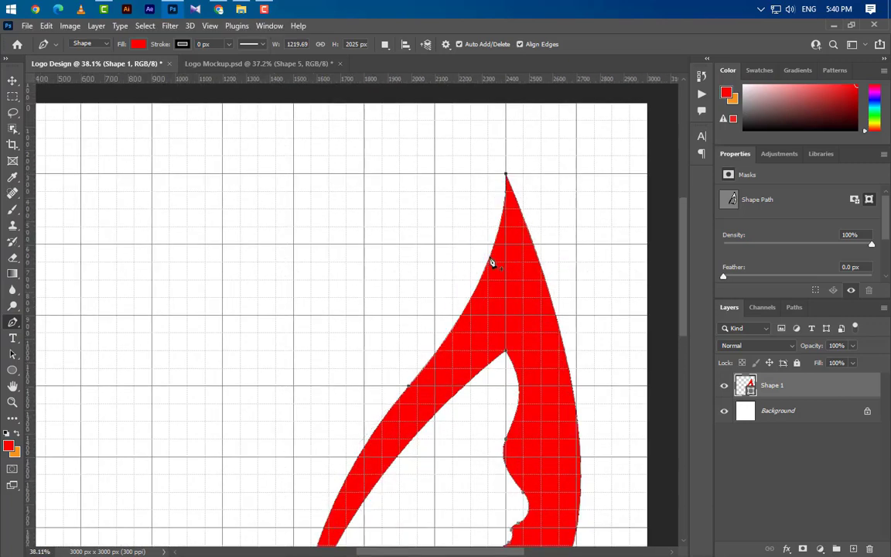
# - Start a second red Pen shape behind the hair, curving its inner edge from about (1520, 1875) px to a corner tip at (1800, 600) px
pyautogui.scroll(-4, 490, 259)
pyautogui.scroll(1, 435, 288)
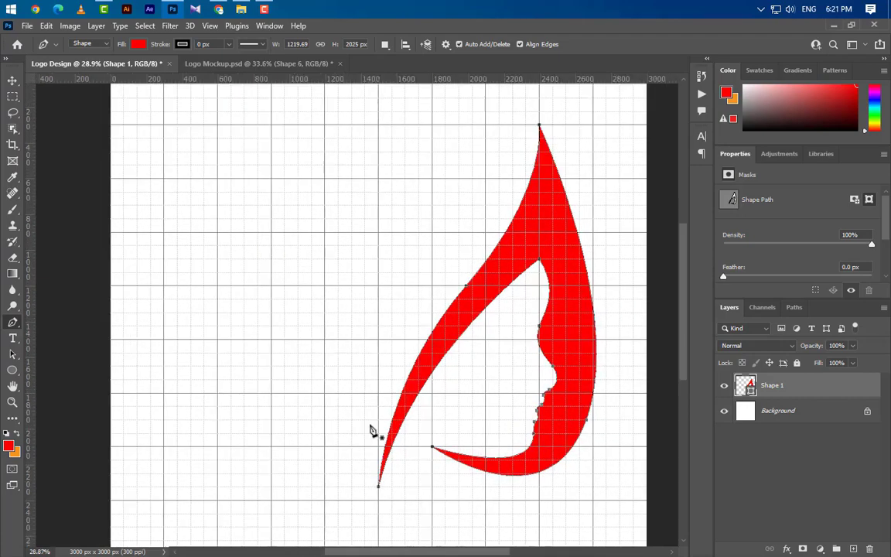
pyautogui.scroll(3, 415, 465)
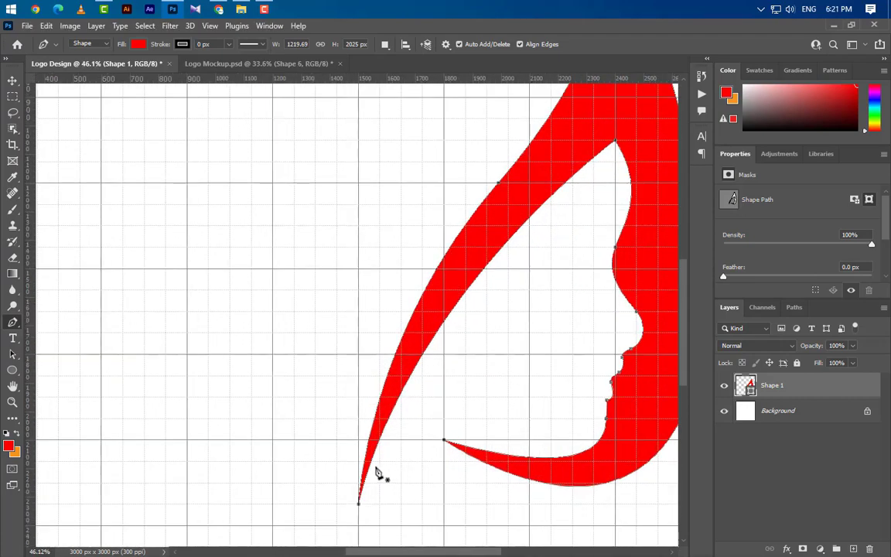
pyautogui.click(364, 382)
pyautogui.scroll(2, 386, 433)
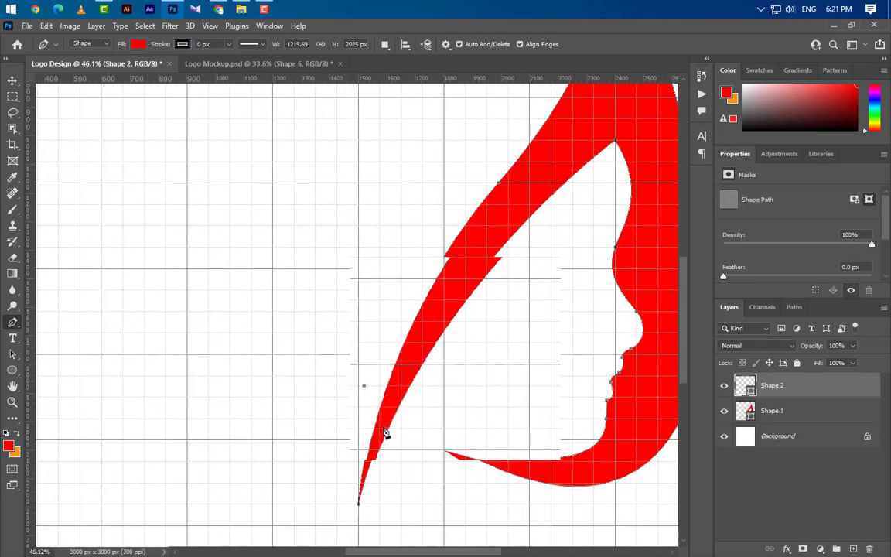
pyautogui.scroll(1, 386, 433)
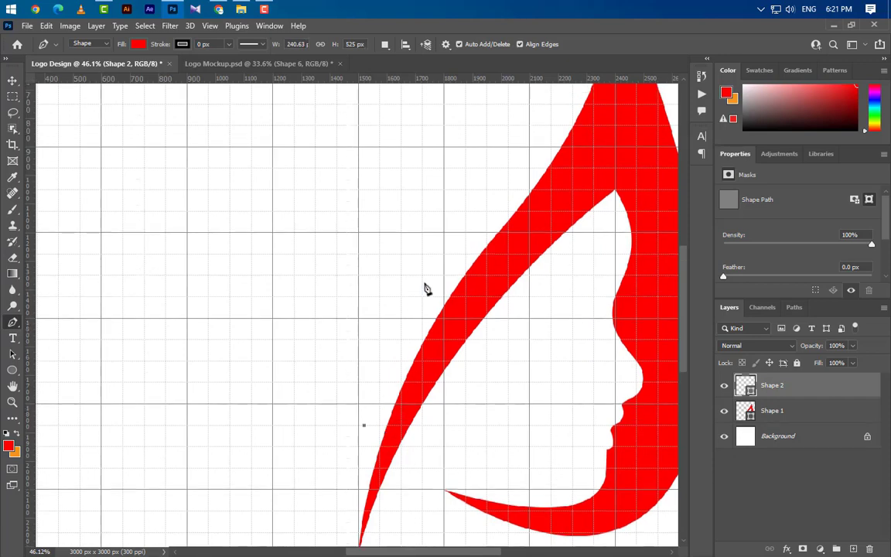
pyautogui.moveTo(431, 276); pyautogui.dragTo(499, 209)
pyautogui.scroll(6, 485, 387)
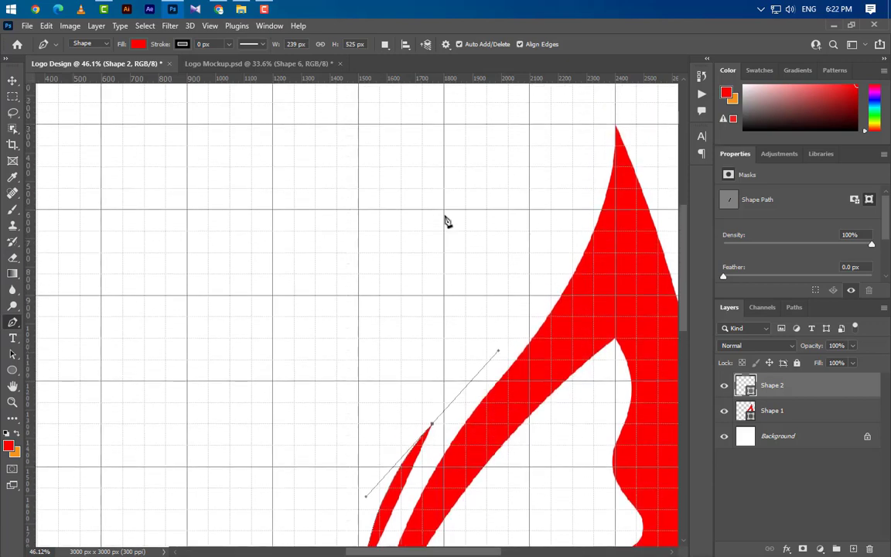
pyautogui.moveTo(444, 211); pyautogui.dragTo(353, 162)
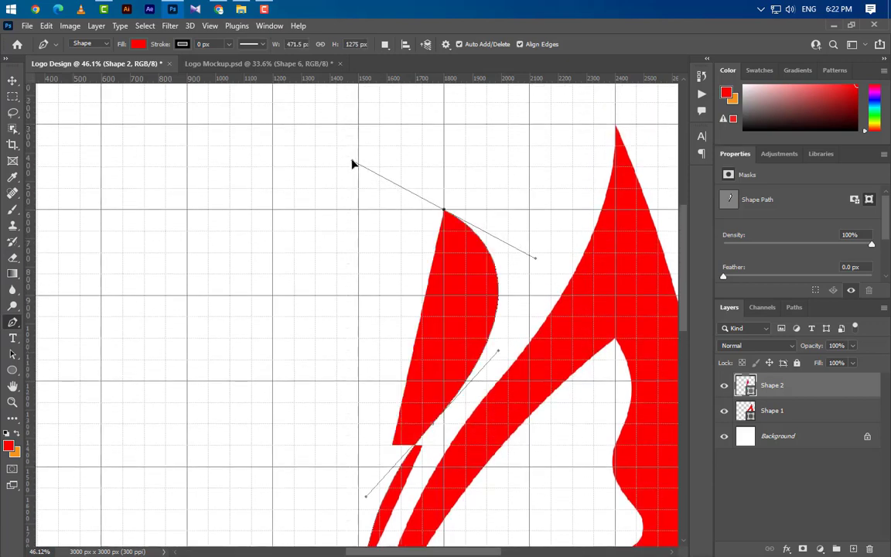
pyautogui.keyDown('alt'); pyautogui.click(446, 212); pyautogui.keyUp('alt')
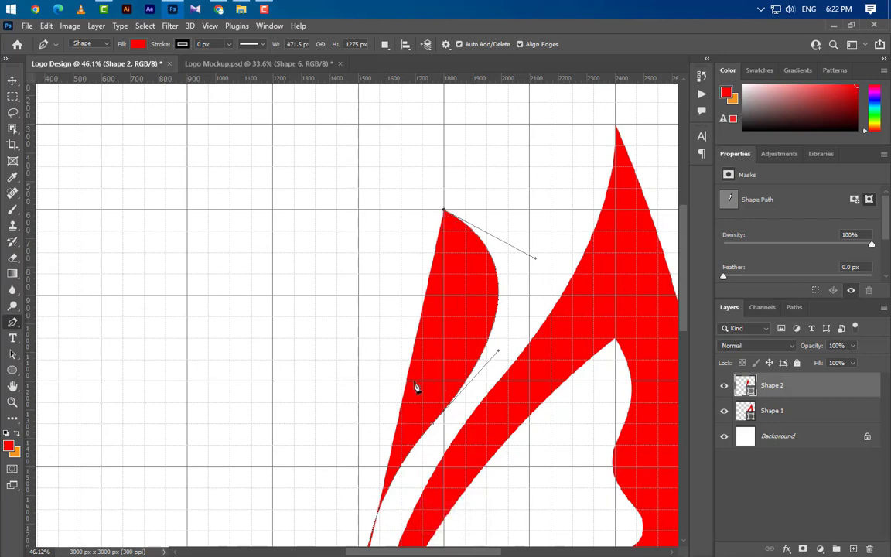
# - Curve the second hair strand's outer edge from its upper tip back to its lower starting anchor, closing the shape
pyautogui.moveTo(403, 402); pyautogui.dragTo(352, 488)
pyautogui.scroll(-7, 472, 359)
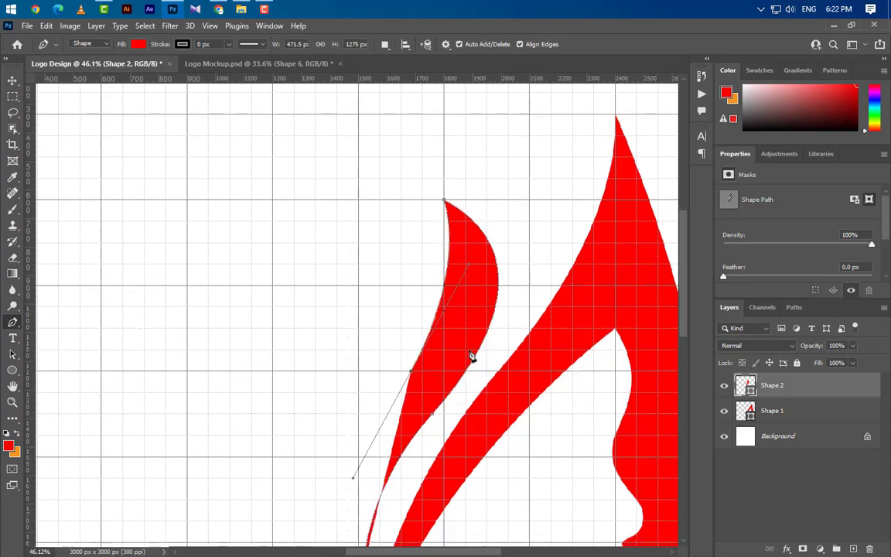
pyautogui.click(364, 496)
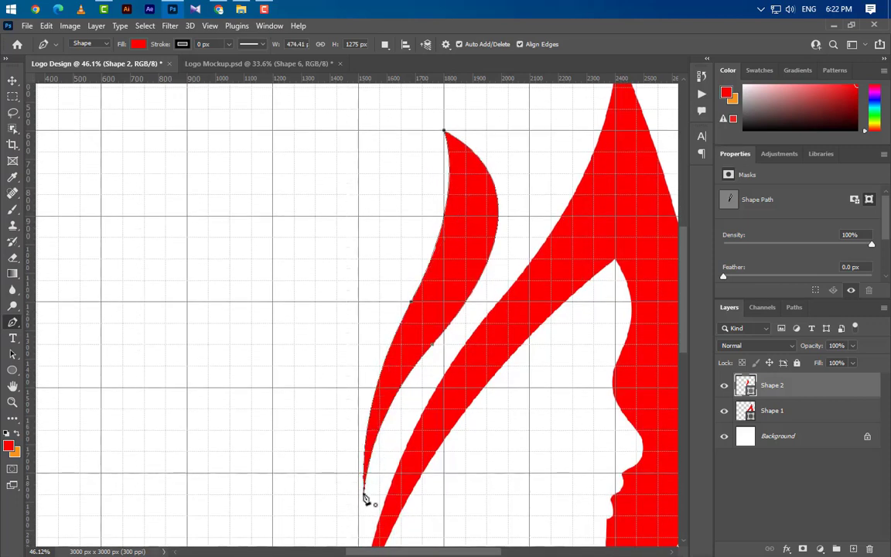
pyautogui.scroll(10, 467, 478)
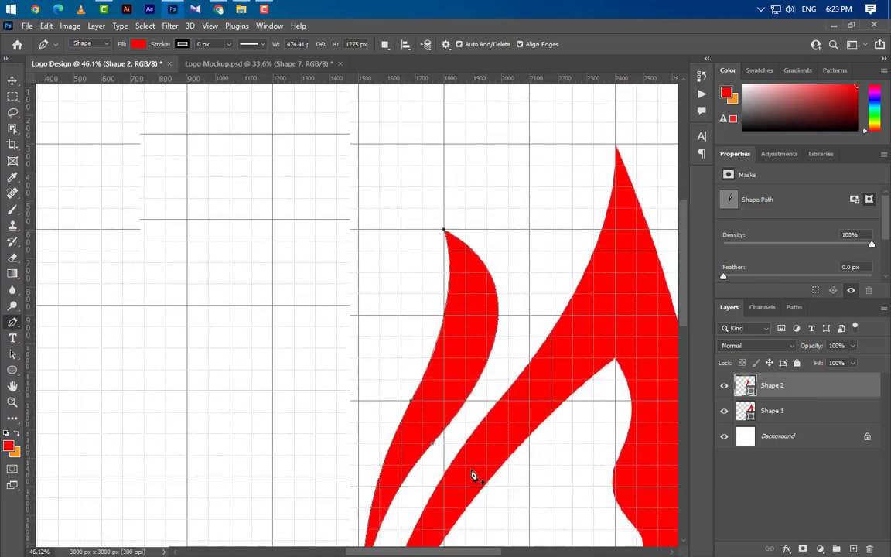
# - Start a third red Pen shape for a butterfly wing, curving from about (1440, 205) px down to a lower tip at about (150, 1575) px
pyautogui.click(341, 141)
pyautogui.scroll(-5, 425, 229)
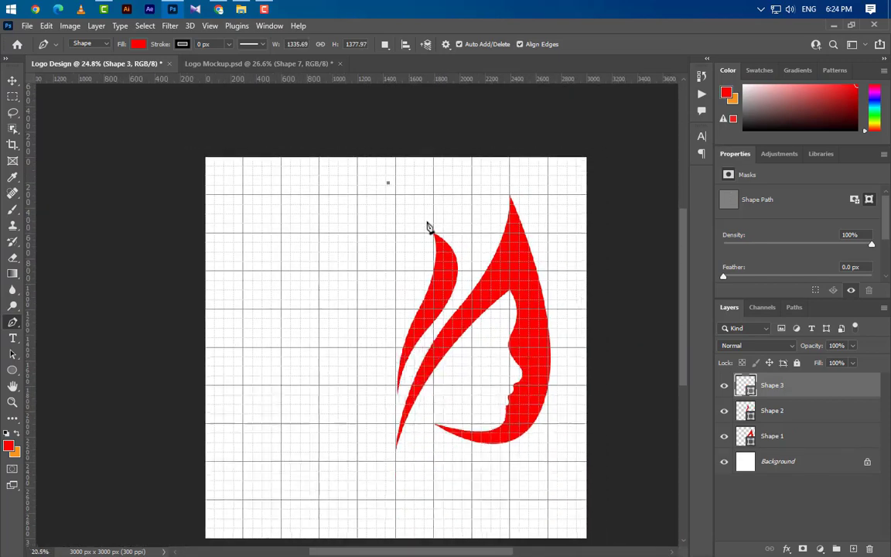
pyautogui.scroll(2, 422, 315)
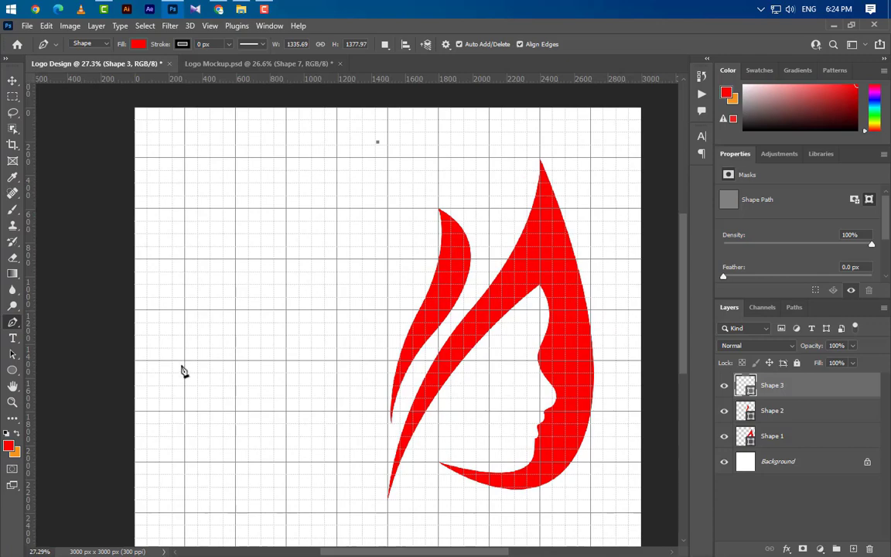
pyautogui.moveTo(160, 374); pyautogui.dragTo(107, 368)
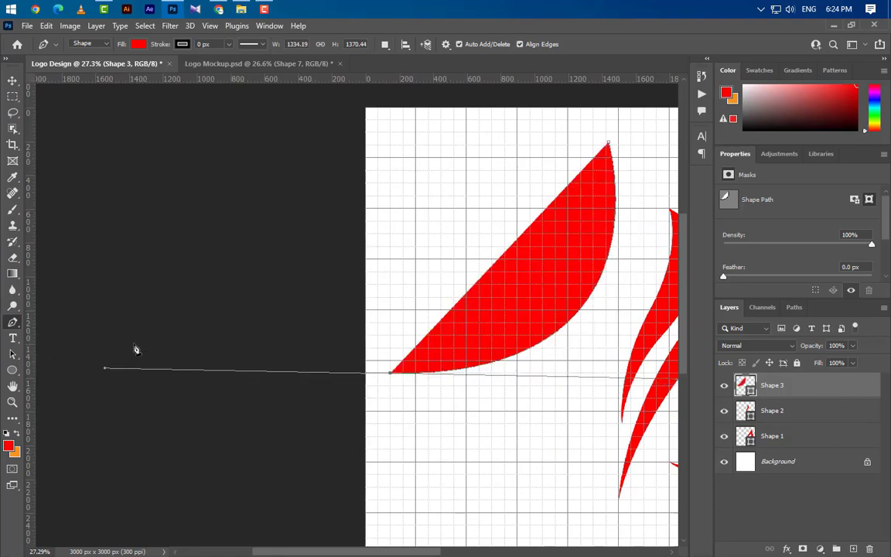
pyautogui.scroll(-3, 44, 365)
pyautogui.scroll(7, 576, 204)
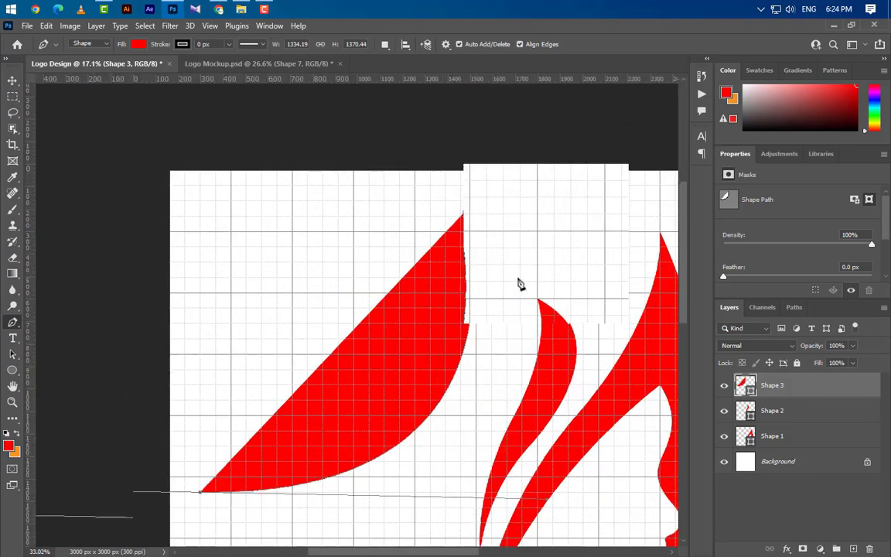
pyautogui.press('alt')
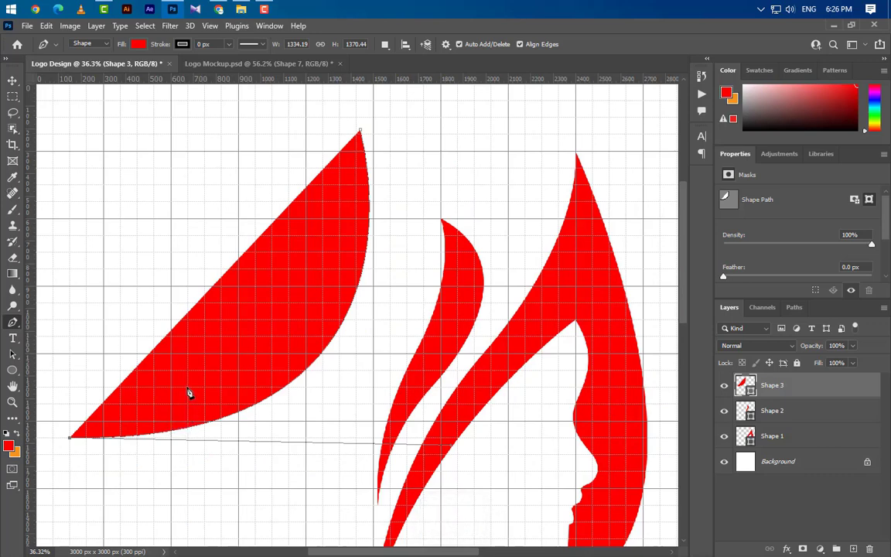
# - Scallop the wing's outer edge with two curved lobes ending in corner anchors at about (675, 1350) and (945, 1050) px
pyautogui.moveTo(286, 386); pyautogui.dragTo(287, 387)
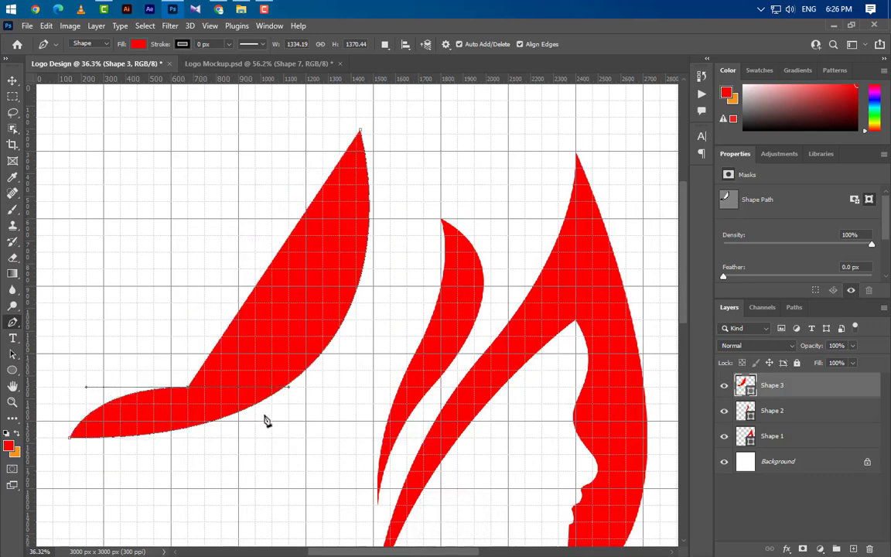
pyautogui.keyDown('alt'); pyautogui.click(188, 388); pyautogui.keyUp('alt')
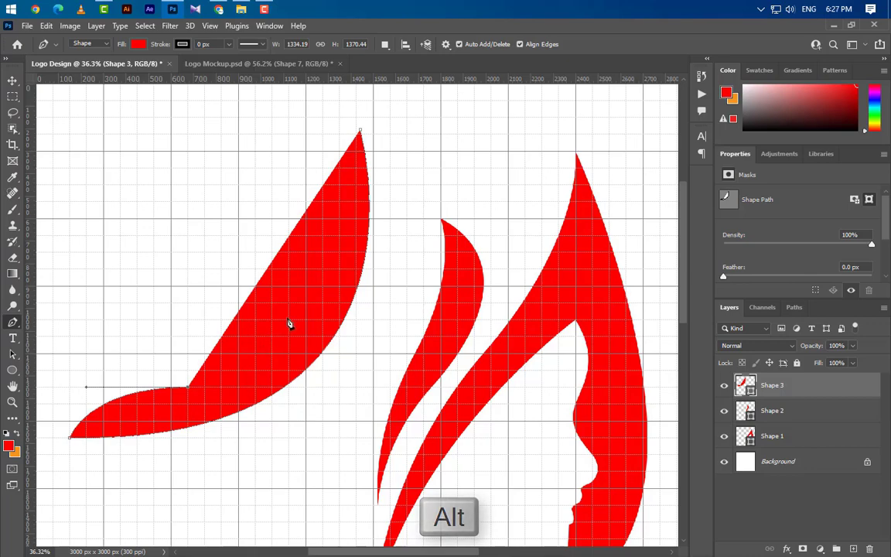
pyautogui.scroll(3, 290, 324)
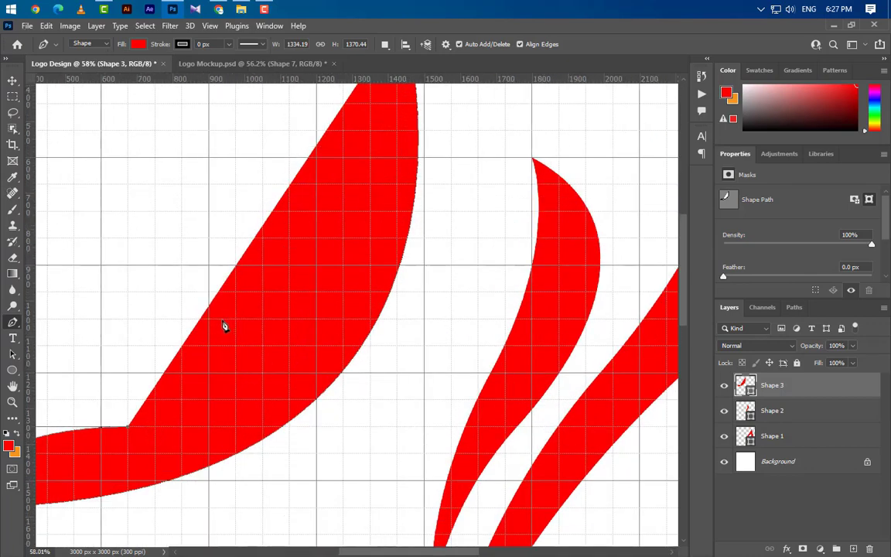
pyautogui.moveTo(283, 324); pyautogui.dragTo(384, 320)
pyautogui.keyDown('alt'); pyautogui.click(225, 320); pyautogui.keyUp('alt')
# - Curve the wing's upper lobe through about (1050, 565) px and close the shape at its top starting anchor with a smooth edge
pyautogui.keyDown('alt'); pyautogui.scroll(-3, 306, 396); pyautogui.keyUp('alt')
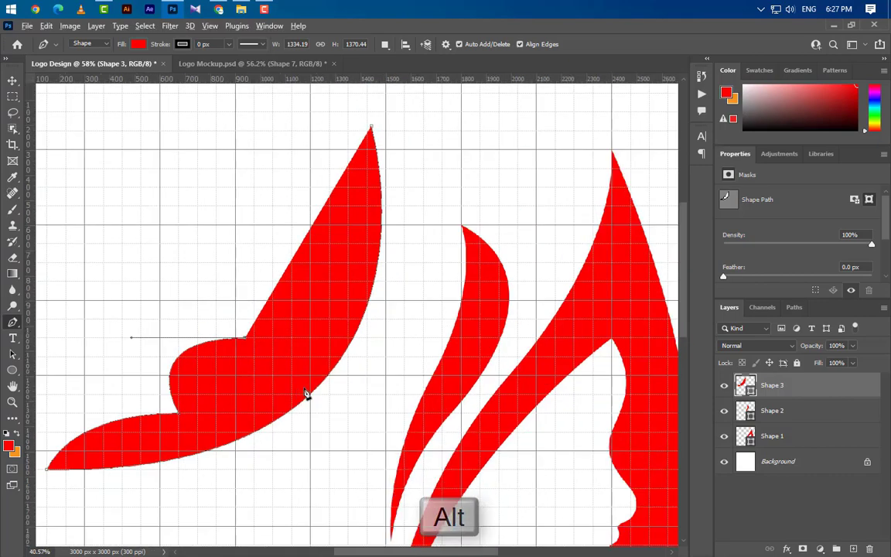
pyautogui.keyDown('alt'); pyautogui.scroll(2, 303, 187); pyautogui.keyUp('alt')
pyautogui.scroll(-1, 309, 232)
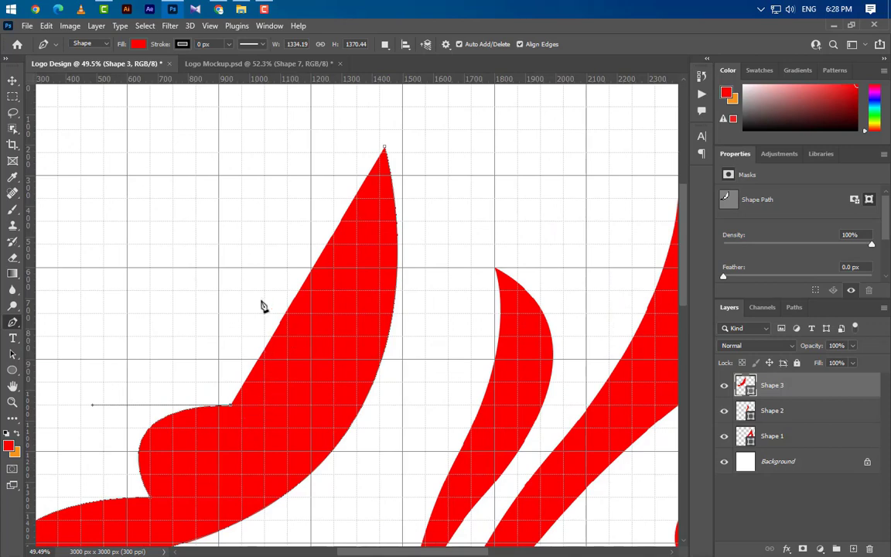
pyautogui.moveTo(265, 257); pyautogui.dragTo(414, 175)
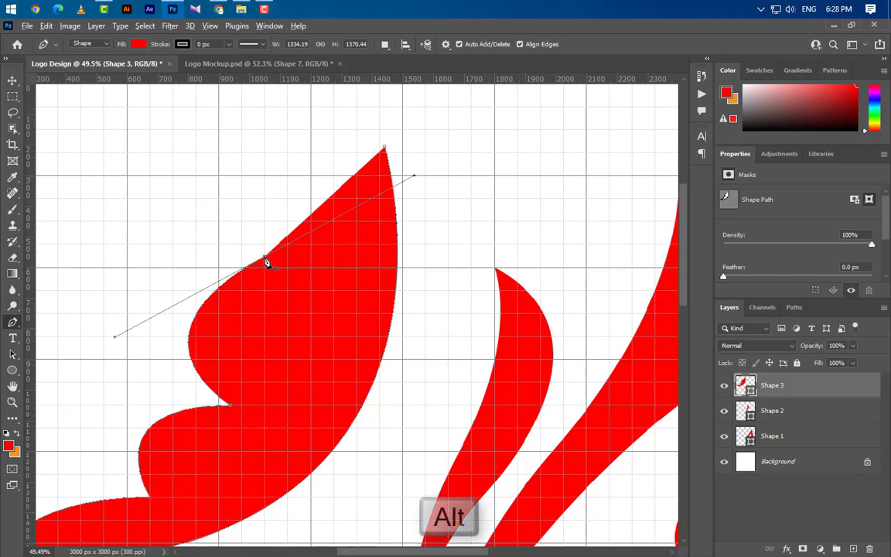
pyautogui.keyDown('alt'); pyautogui.click(266, 258); pyautogui.keyUp('alt')
pyautogui.keyDown('alt'); pyautogui.click(385, 149); pyautogui.keyUp('alt')
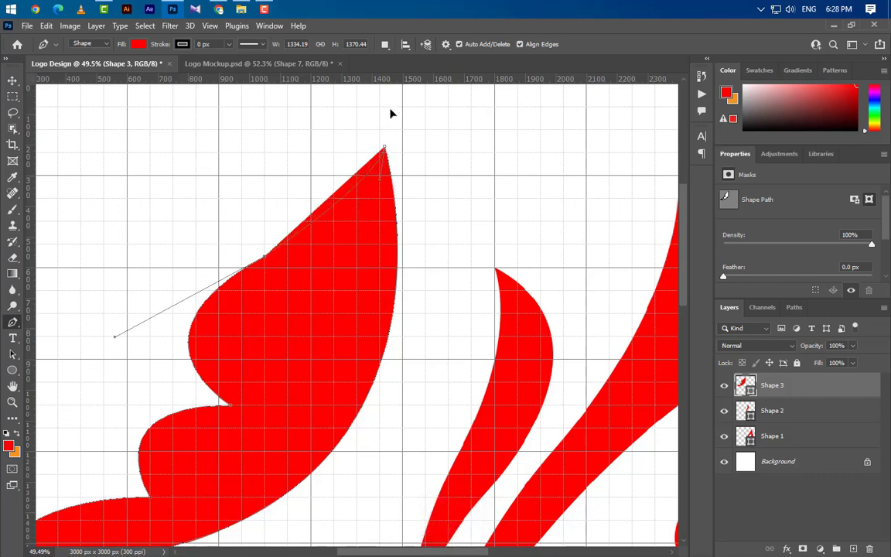
pyautogui.moveTo(402, 98); pyautogui.dragTo(410, 103)
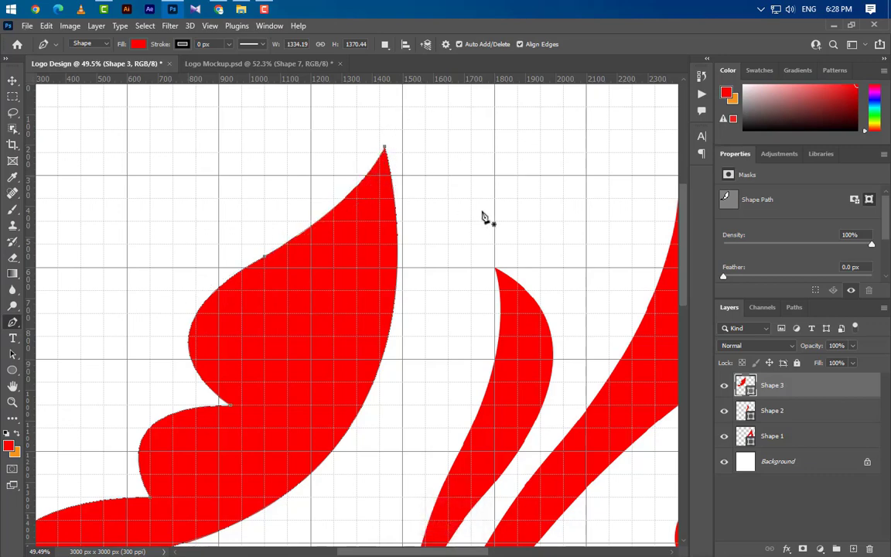
pyautogui.scroll(-4, 393, 219)
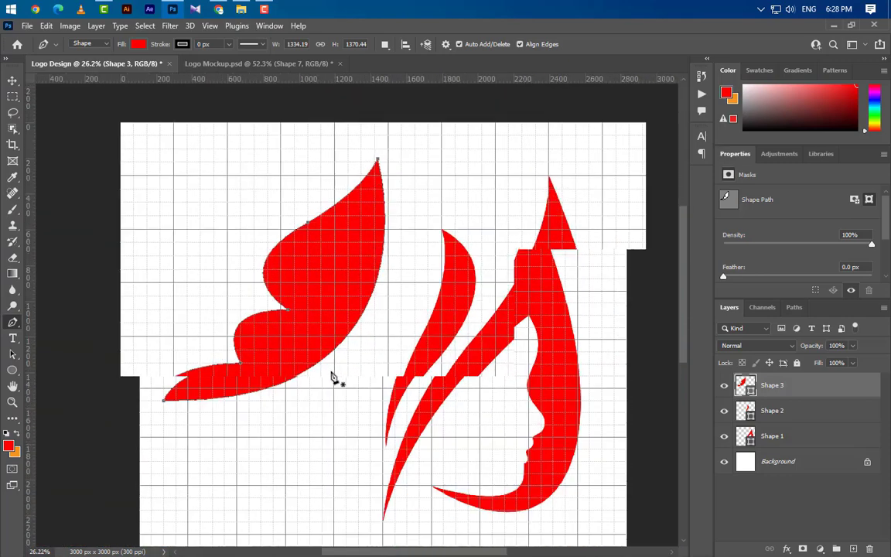
# - Start a red Pen shape for the butterfly's body, curving from about (675, 1620) px to a corner anchor at about (1275, 1125) px
pyautogui.scroll(2, 334, 379)
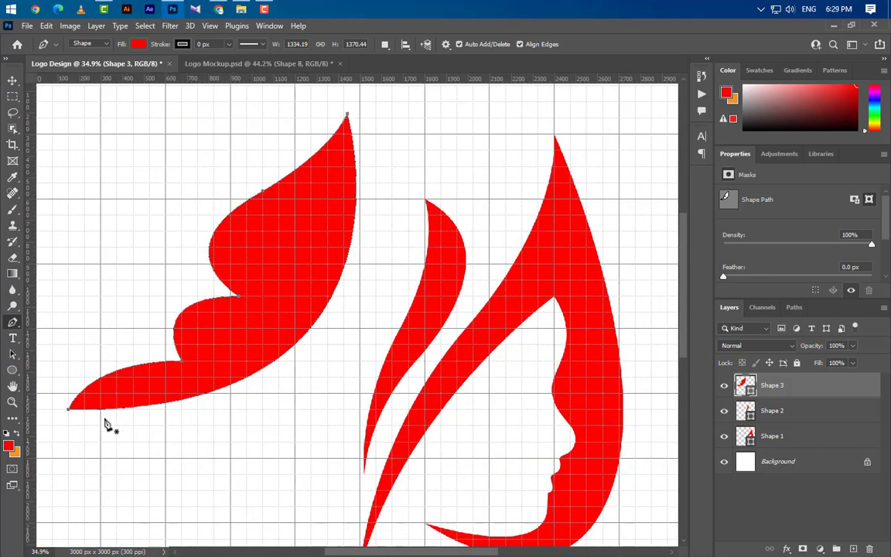
pyautogui.click(182, 419)
pyautogui.scroll(2, 348, 302)
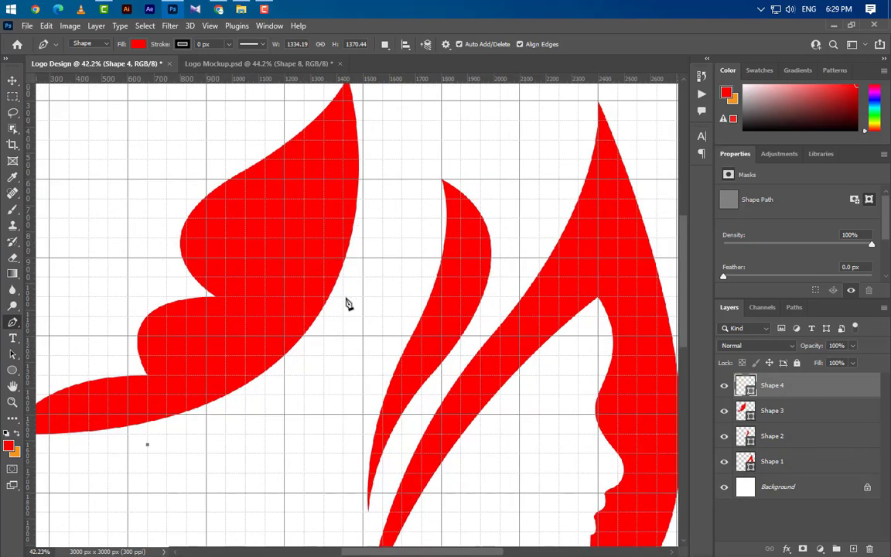
pyautogui.moveTo(306, 320); pyautogui.dragTo(338, 232)
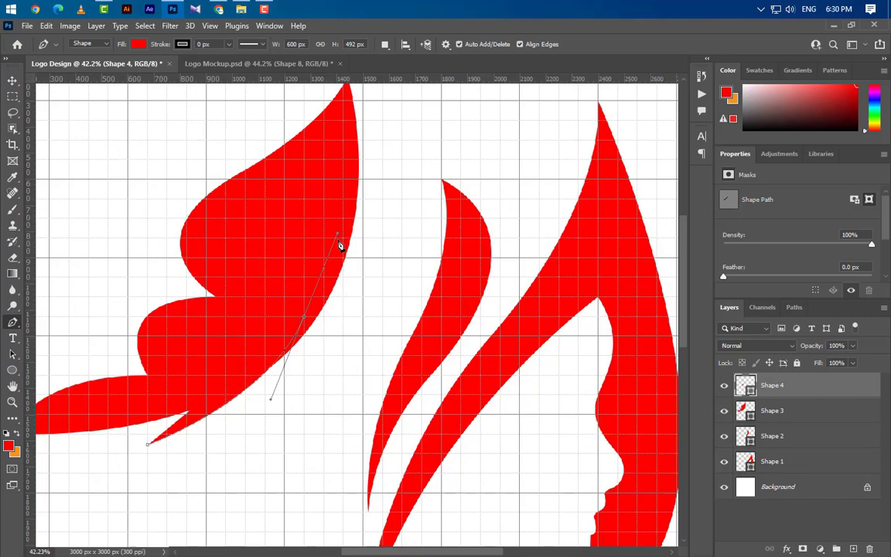
pyautogui.keyDown('alt'); pyautogui.click(307, 317); pyautogui.keyUp('alt')
# - Extend the body's upper edge to about (1510, 910) px and round its upper end to about (1575, 975) px
pyautogui.scroll(1, 406, 240)
pyautogui.scroll(4, 406, 241)
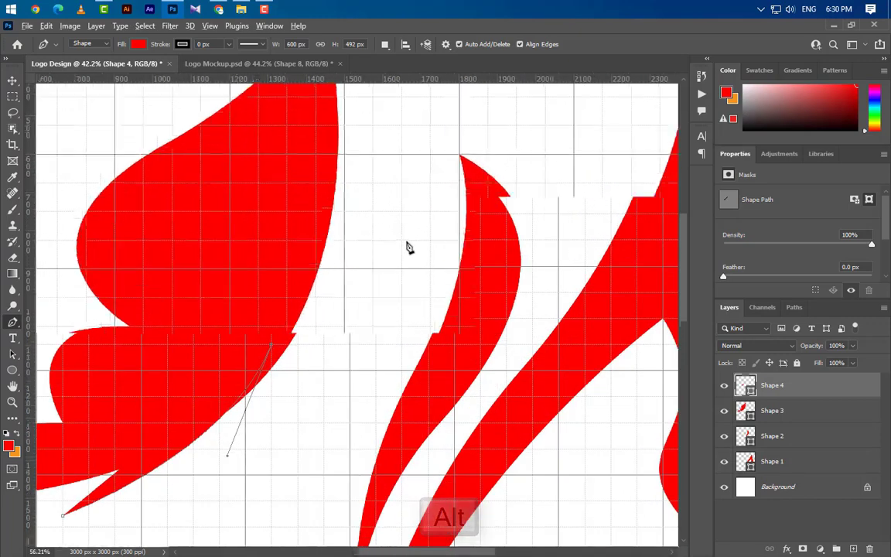
pyautogui.scroll(8, 359, 350)
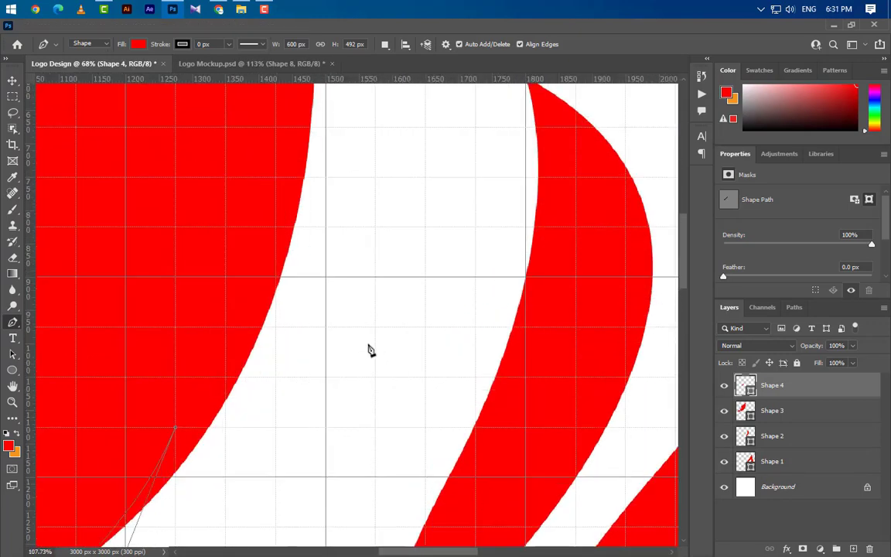
pyautogui.moveTo(307, 246); pyautogui.dragTo(355, 232)
pyautogui.keyDown('alt'); pyautogui.click(308, 246); pyautogui.keyUp('alt')
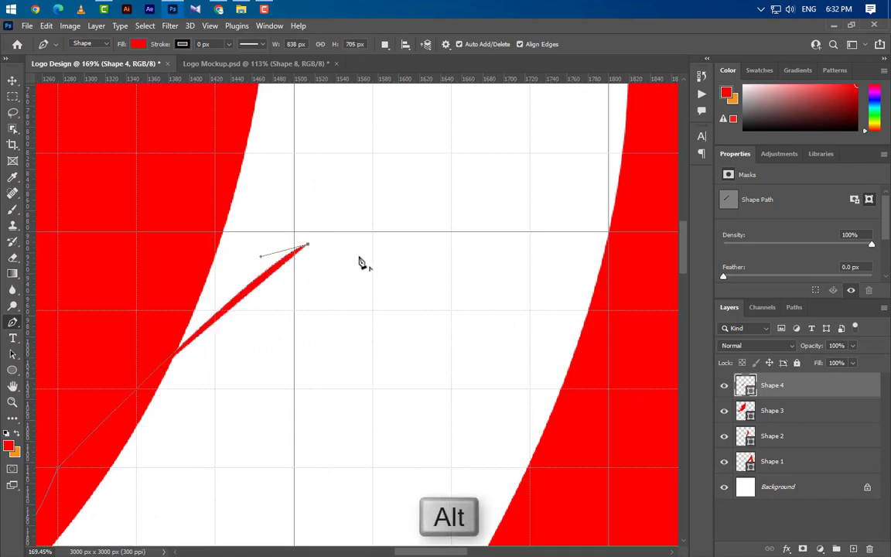
pyautogui.moveTo(372, 307); pyautogui.dragTo(352, 388)
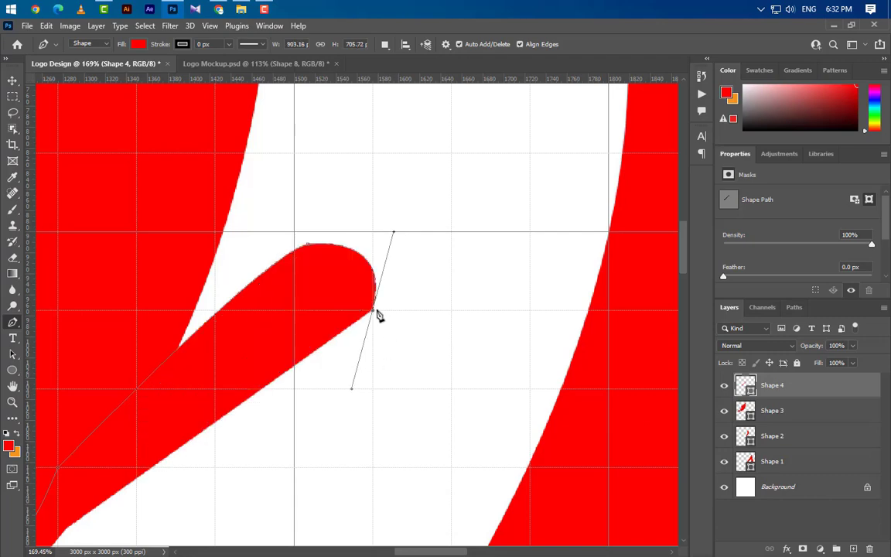
# - Curve the body's lower edge from its rounded end back to the lower starting tip, closing the shape
pyautogui.scroll(-8, 467, 252)
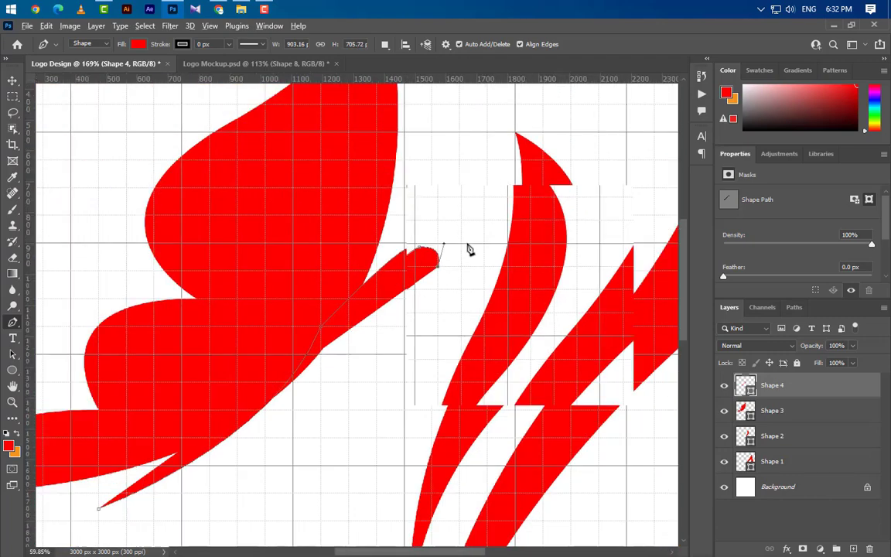
pyautogui.scroll(5, 298, 423)
pyautogui.scroll(-3, 359, 352)
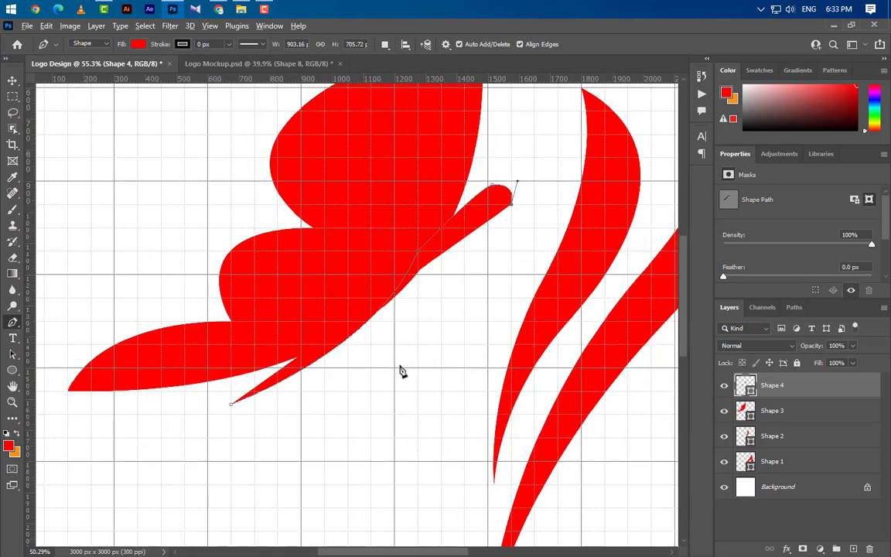
pyautogui.moveTo(231, 405); pyautogui.dragTo(108, 435)
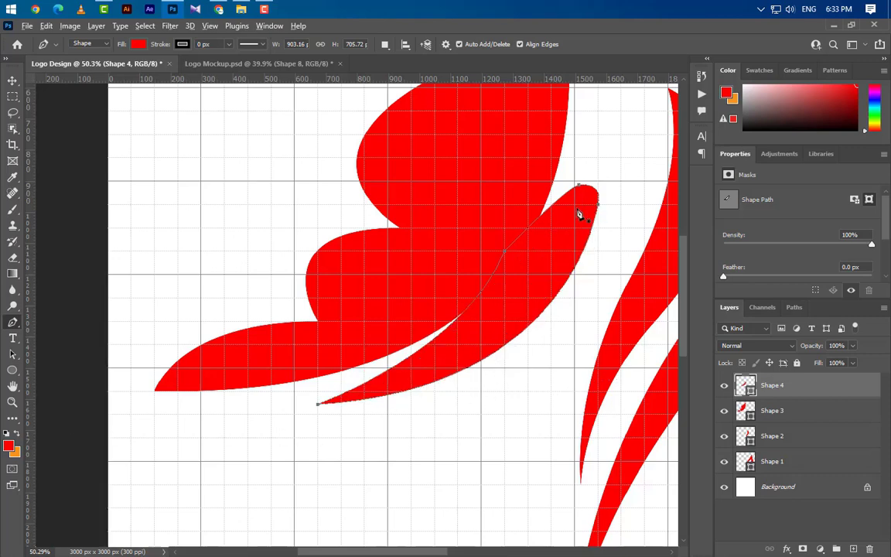
# - Draw a red circle about 103 px wide with the Ellipse tool on a new layer, over the body's rounded end
pyautogui.scroll(3, 629, 141)
pyautogui.scroll(2, 496, 517)
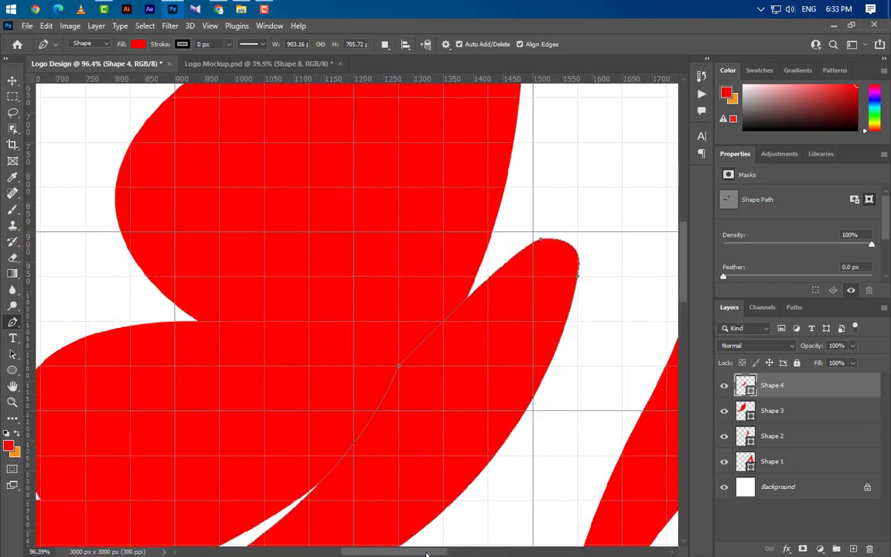
pyautogui.hscroll(3, 458, 541)
pyautogui.press('u')
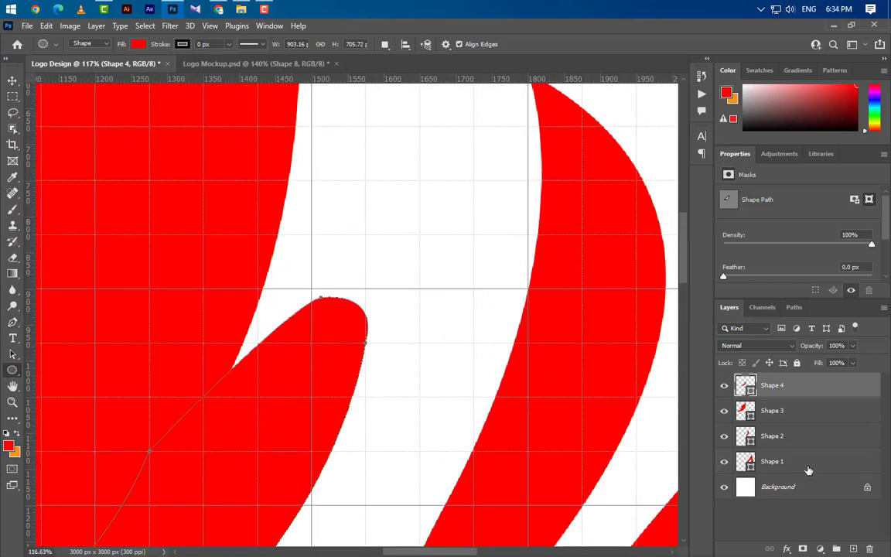
pyautogui.click(852, 547)
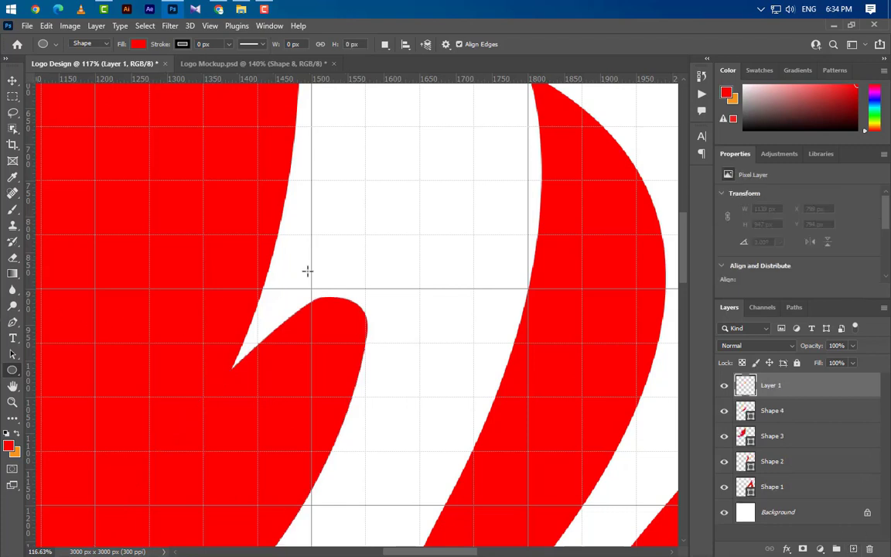
pyautogui.click(13, 371)
pyautogui.click(74, 376)
pyautogui.moveTo(312, 240); pyautogui.dragTo(404, 313)
# - Scale the circle to 149.53% (about 154 px) and seat it as the butterfly's head at about X 1500, Y 813 px
pyautogui.hotkey('ctrl', 't')
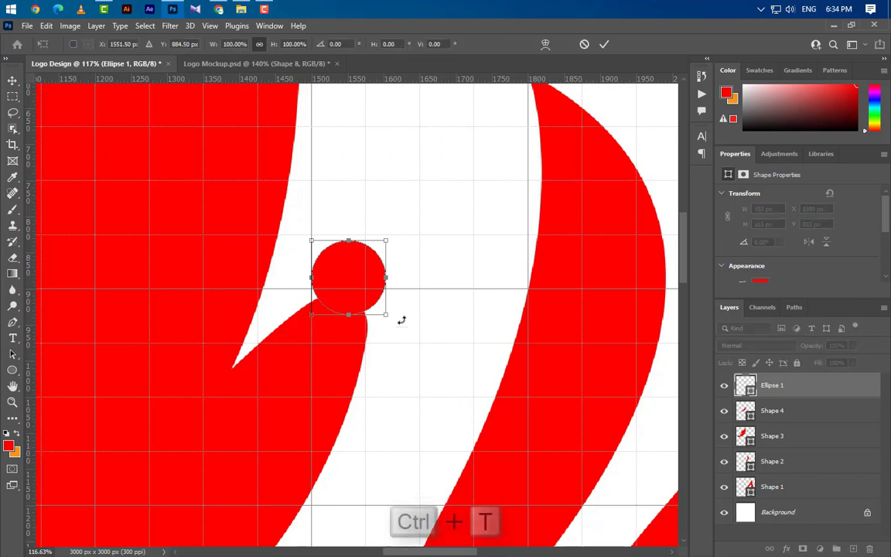
pyautogui.moveTo(390, 243); pyautogui.dragTo(417, 222)
pyautogui.moveTo(378, 265); pyautogui.dragTo(379, 289)
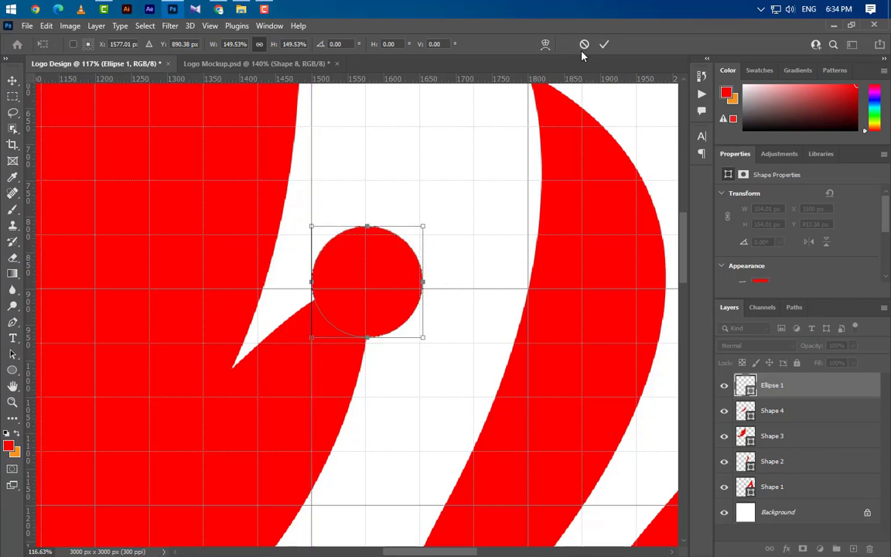
pyautogui.click(603, 43)
# - Start a red Pen shape for an antenna, curving from the head's top at about (1575, 825) px to a corner tip at about (1610, 345) px
pyautogui.scroll(-10, 382, 338)
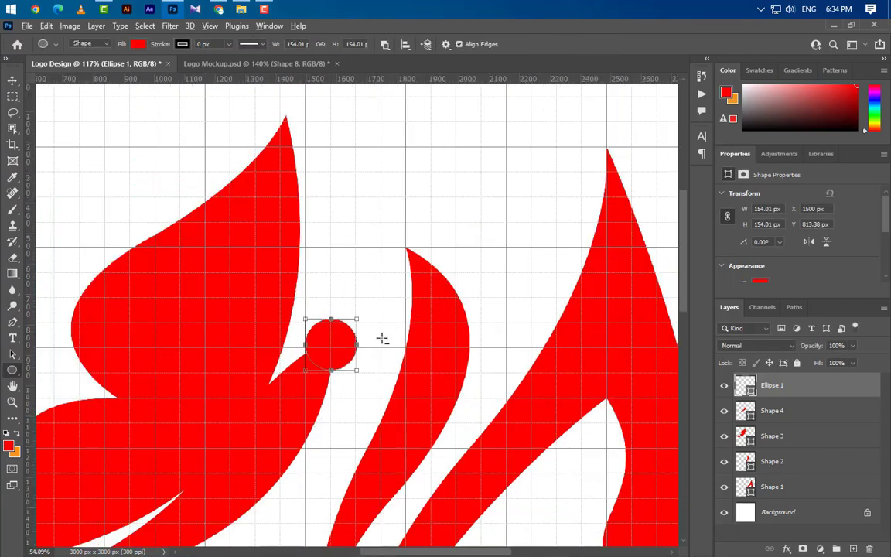
pyautogui.scroll(4, 352, 233)
pyautogui.press('p')
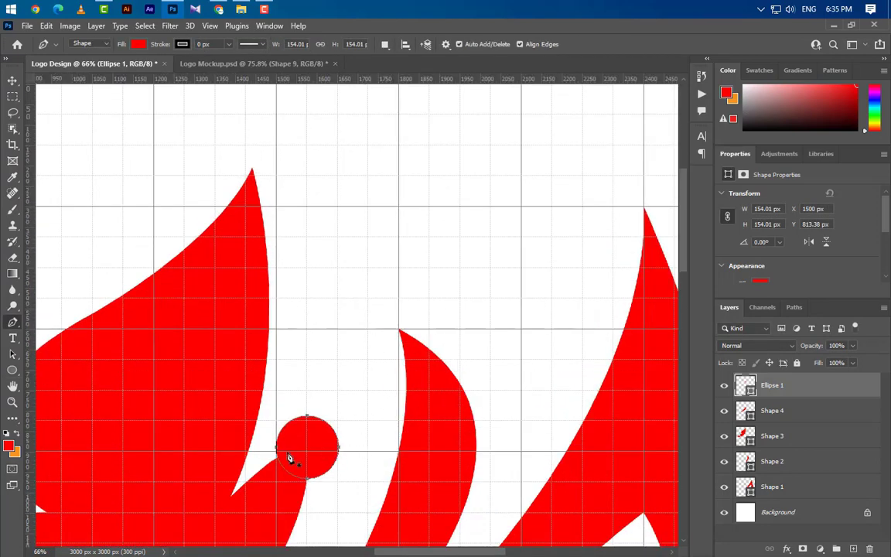
pyautogui.click(309, 427)
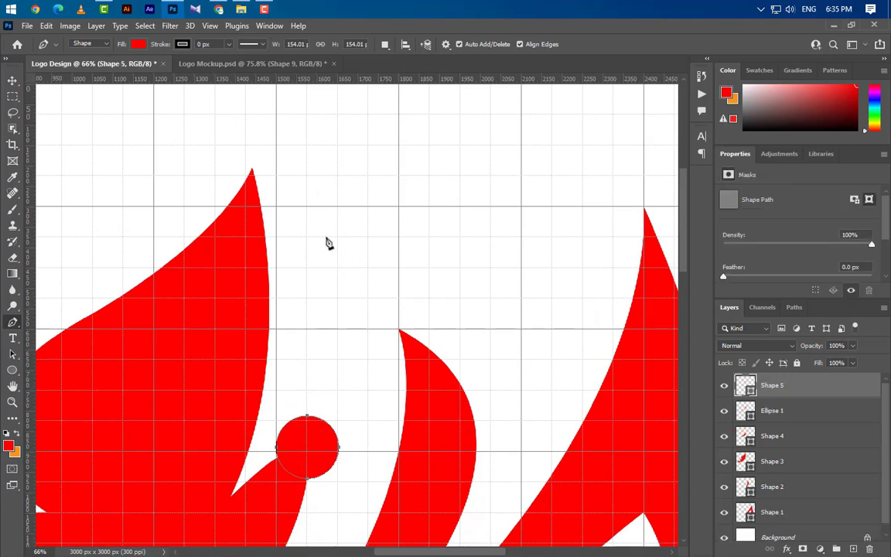
pyautogui.moveTo(321, 223); pyautogui.dragTo(311, 115)
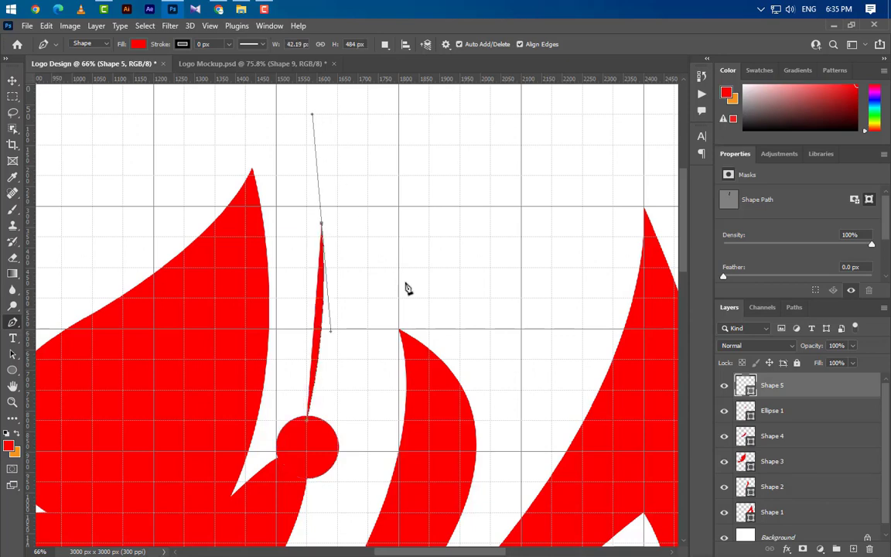
pyautogui.keyDown('alt'); pyautogui.click(322, 224); pyautogui.keyUp('alt')
# - Curve the antenna's second edge from its tip back to the head and close the shape at about 68 by 484 px
pyautogui.scroll(1, 323, 460)
pyautogui.scroll(2, 324, 459)
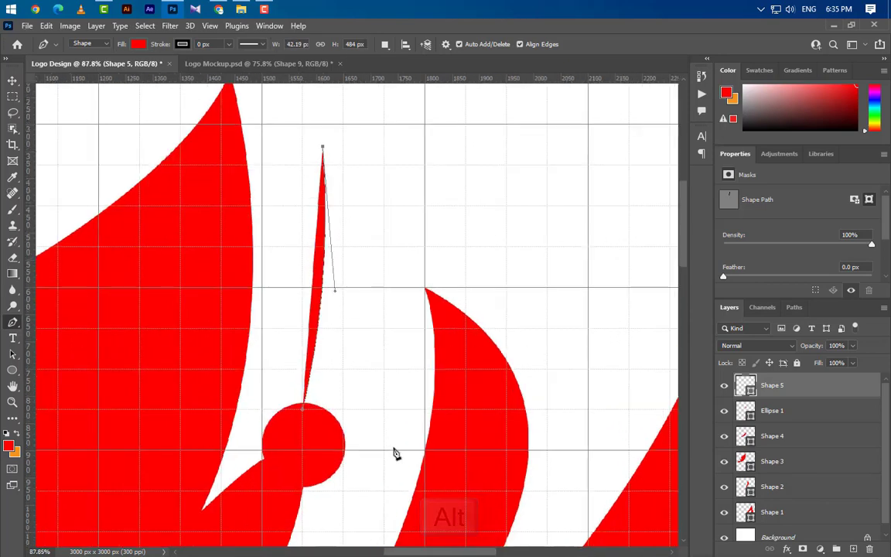
pyautogui.moveTo(305, 404); pyautogui.dragTo(257, 532)
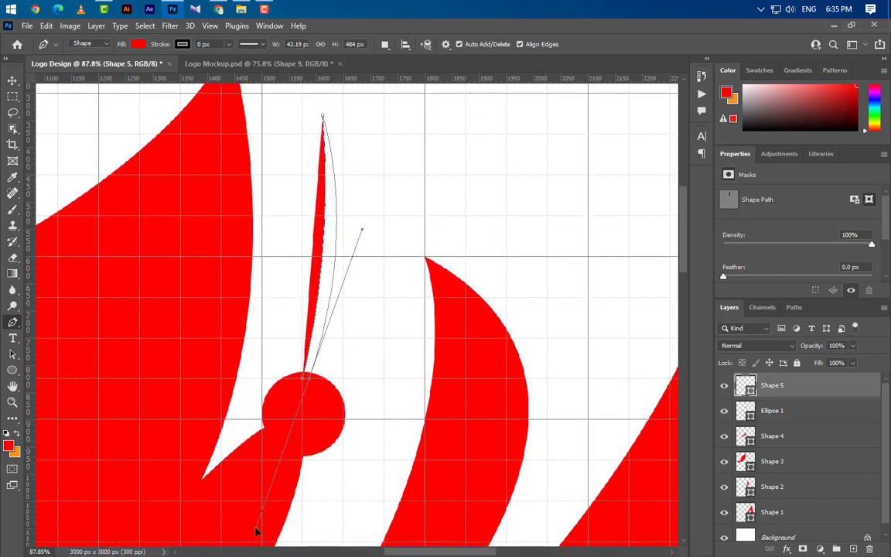
pyautogui.keyDown('alt'); pyautogui.click(304, 384); pyautogui.keyUp('alt')
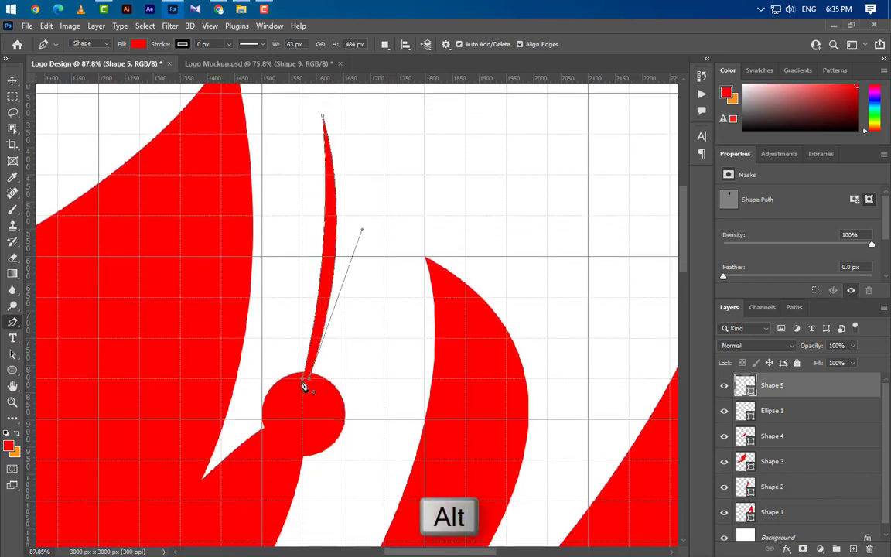
pyautogui.scroll(-1, 426, 437)
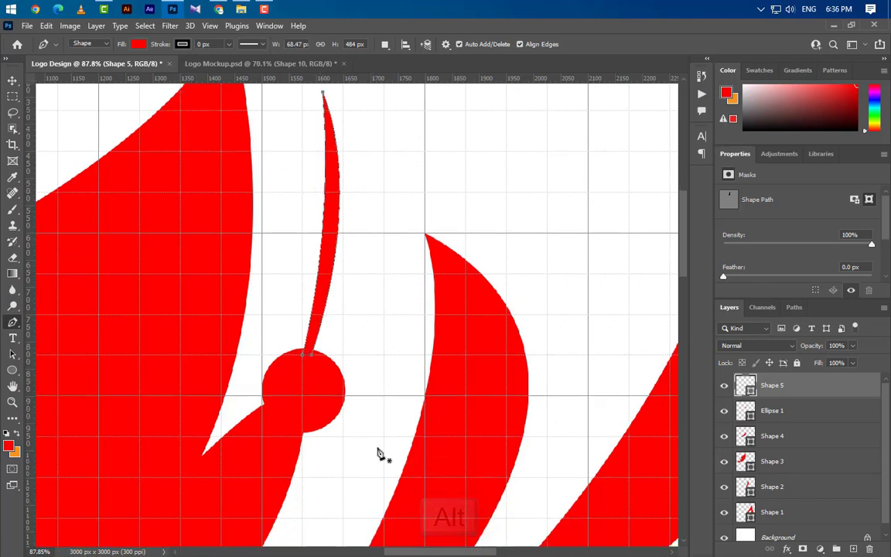
# - Draw a second curved red antenna about 119 by 449 px, from the head's upper side to a corner tip at about (1725, 417) px
pyautogui.click(337, 377)
pyautogui.scroll(3, 353, 418)
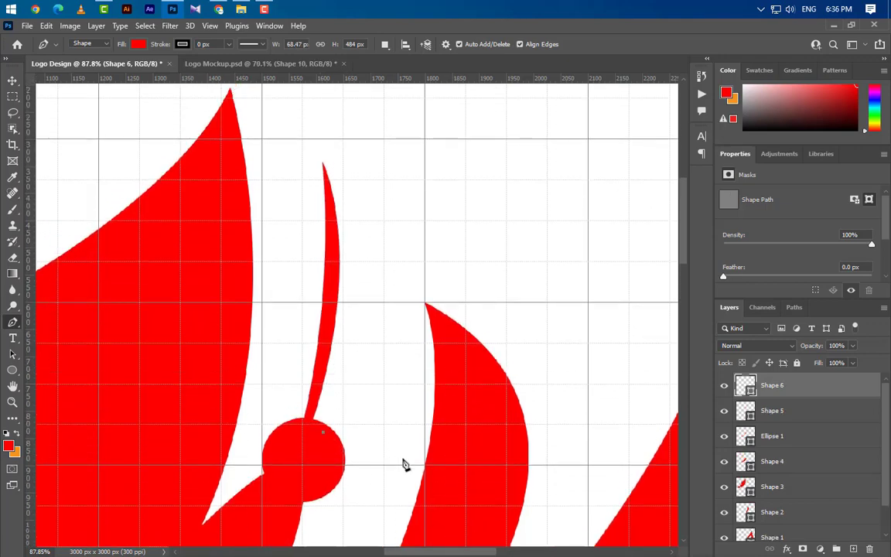
pyautogui.moveTo(384, 203); pyautogui.dragTo(391, 110)
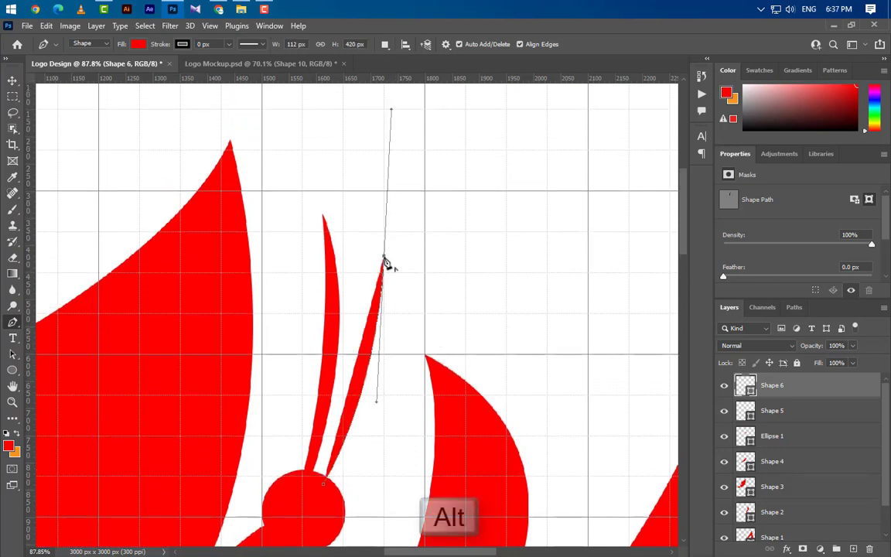
pyautogui.scroll(-3, 471, 311)
pyautogui.scroll(3, 424, 480)
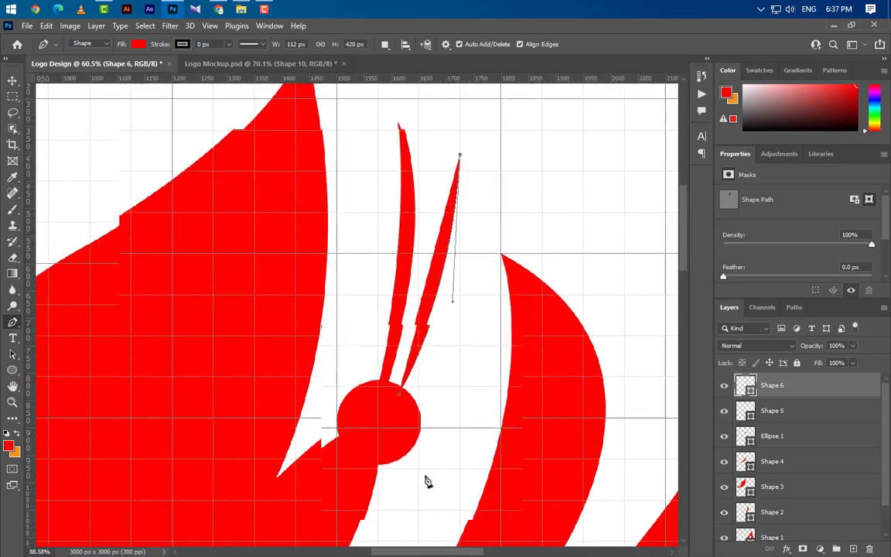
pyautogui.moveTo(399, 411); pyautogui.dragTo(313, 539)
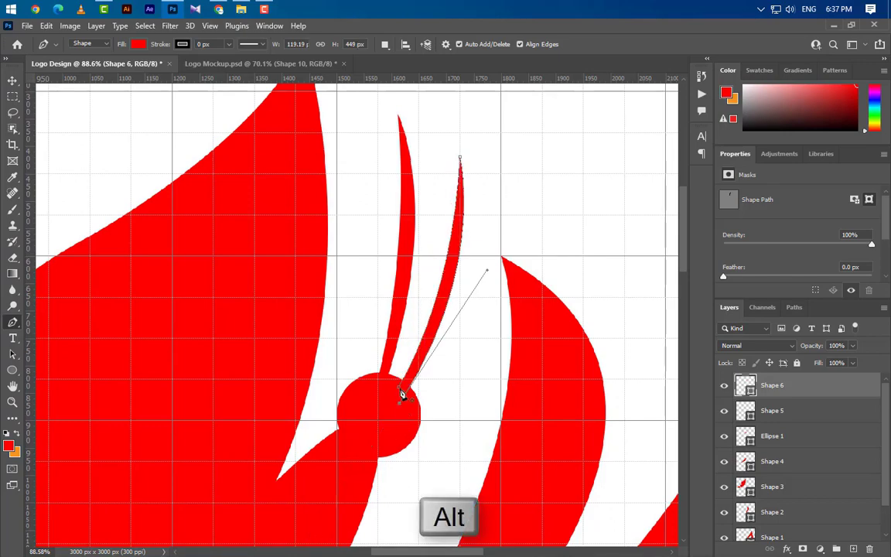
pyautogui.keyDown('alt'); pyautogui.click(401, 396); pyautogui.keyUp('alt')
# - Draw a red crescent about 623 by 528 px on a new layer below the butterfly, with tips near (860, 1650) and (1480, 2155) px
pyautogui.keyDown('alt'); pyautogui.scroll(-8, 340, 365); pyautogui.keyUp('alt')
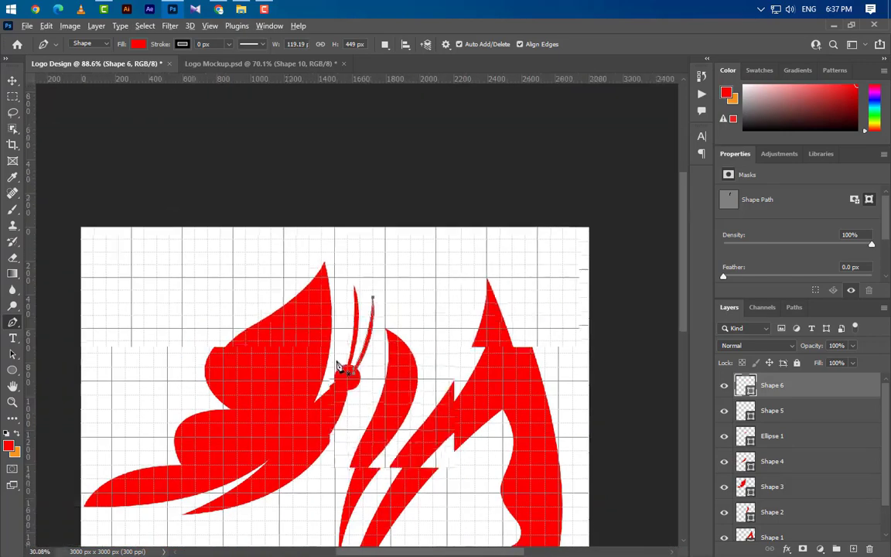
pyautogui.keyDown('alt'); pyautogui.scroll(-2, 350, 416); pyautogui.keyUp('alt')
pyautogui.keyDown('alt'); pyautogui.scroll(5, 338, 453); pyautogui.keyUp('alt')
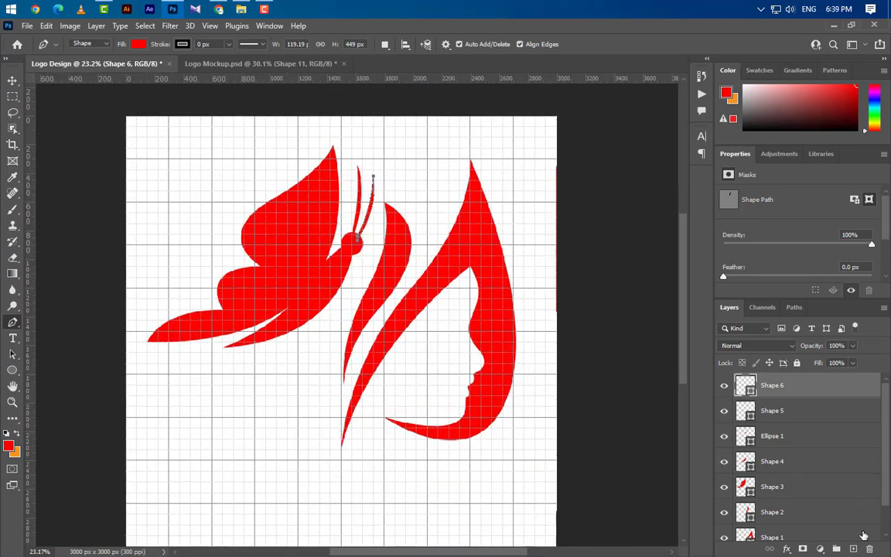
pyautogui.click(854, 550)
pyautogui.keyDown('alt'); pyautogui.scroll(5, 275, 511); pyautogui.keyUp('alt')
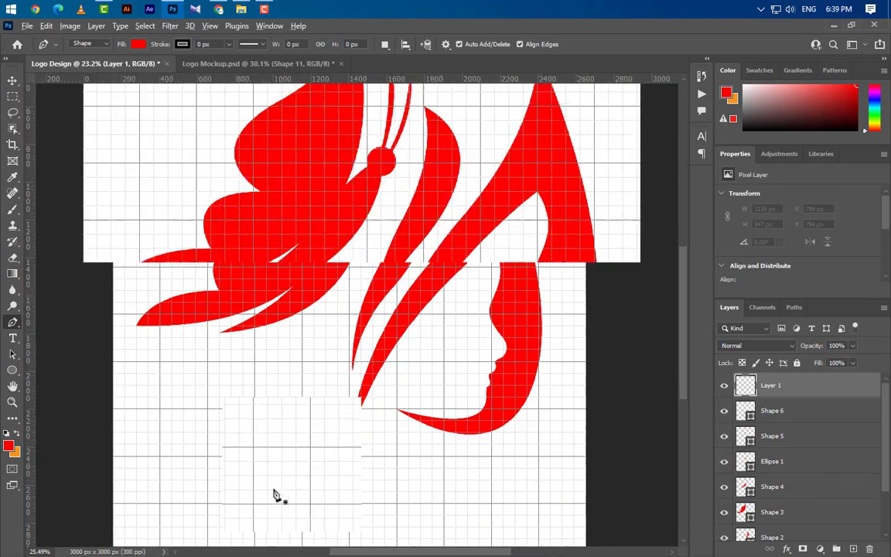
pyautogui.keyDown('alt'); pyautogui.scroll(2, 390, 403); pyautogui.keyUp('alt')
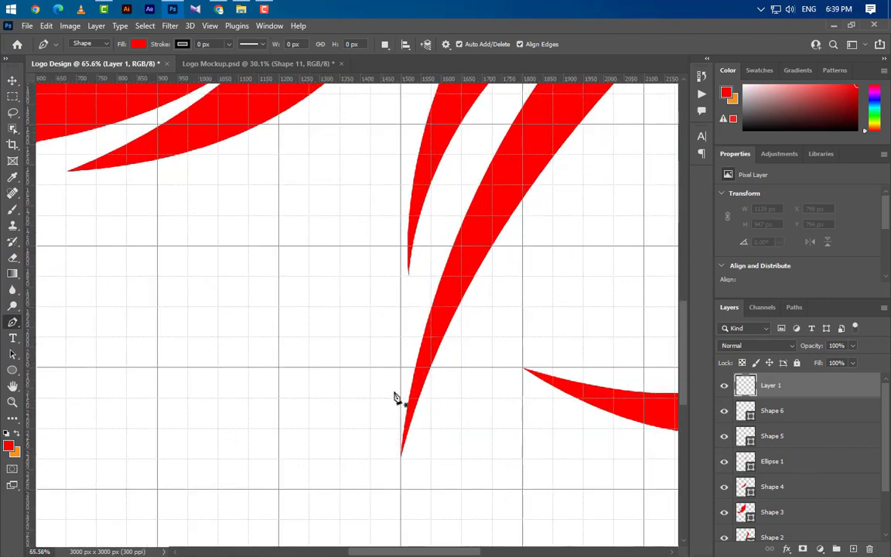
pyautogui.click(393, 394)
pyautogui.keyDown('alt'); pyautogui.scroll(-4, 529, 446); pyautogui.keyUp('alt')
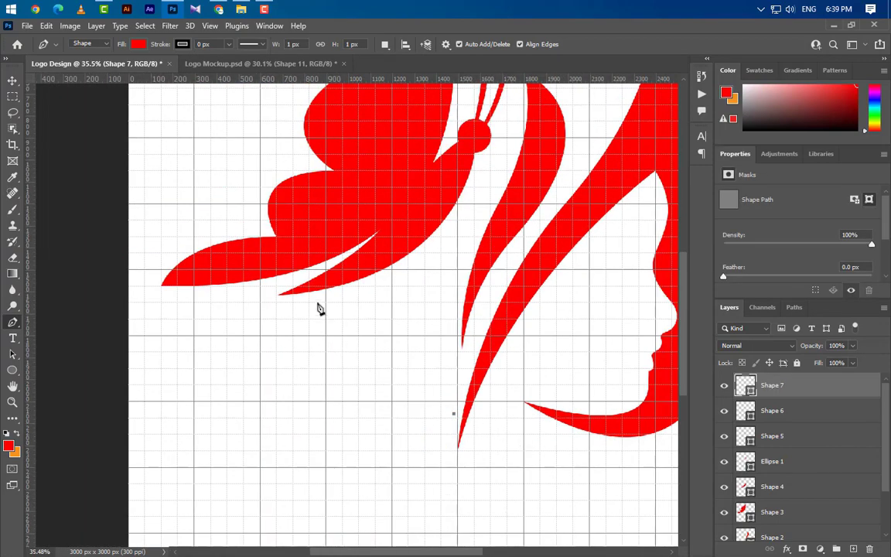
pyautogui.moveTo(318, 303); pyautogui.dragTo(181, 336)
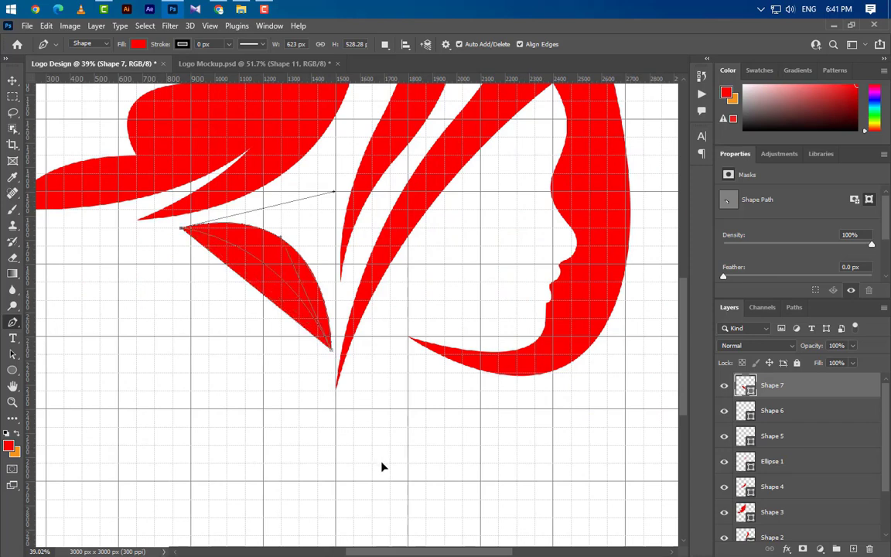
pyautogui.moveTo(381, 463); pyautogui.dragTo(382, 465)
pyautogui.scroll(3, 492, 318)
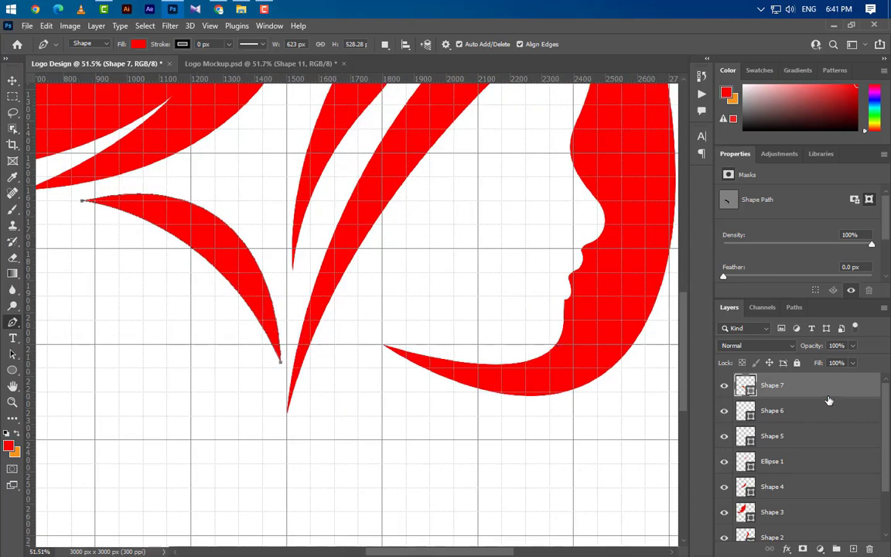
# - Duplicate the crescent, flip the copy horizontally, then shrink and rotate it to about 521 by 285 px between the long hair strand and the chin
pyautogui.hotkey('ctrl', 'j')
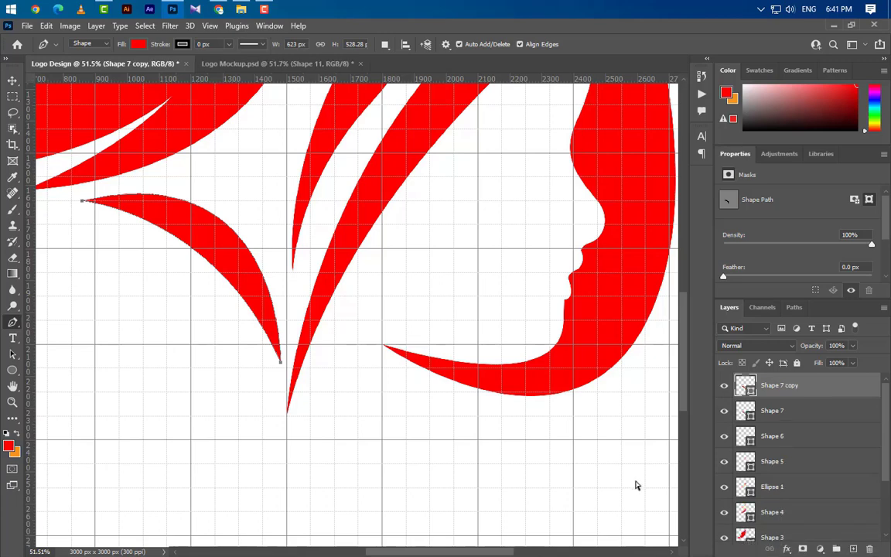
pyautogui.hotkey('ctrl', 't')
pyautogui.rightClick(232, 277)
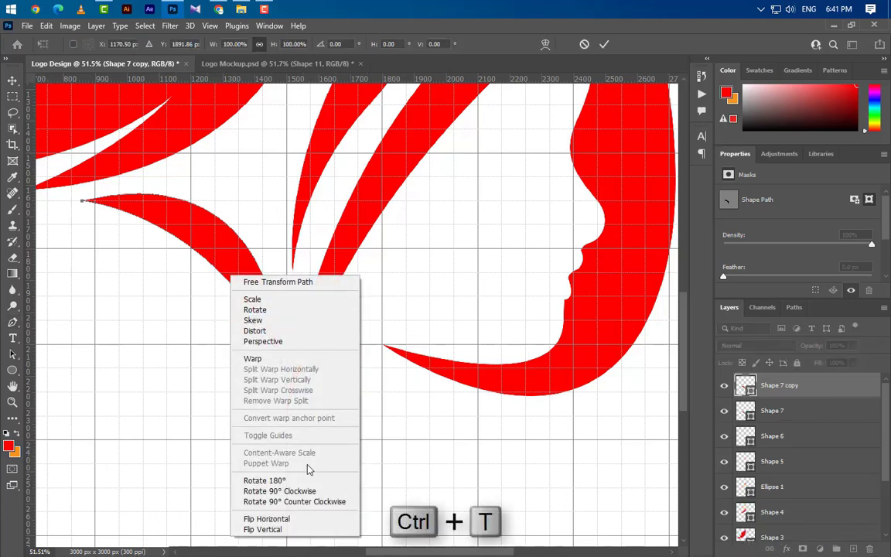
pyautogui.click(300, 523)
pyautogui.moveTo(201, 216); pyautogui.dragTo(464, 236)
pyautogui.moveTo(543, 211); pyautogui.dragTo(463, 246)
pyautogui.moveTo(439, 283); pyautogui.dragTo(438, 270)
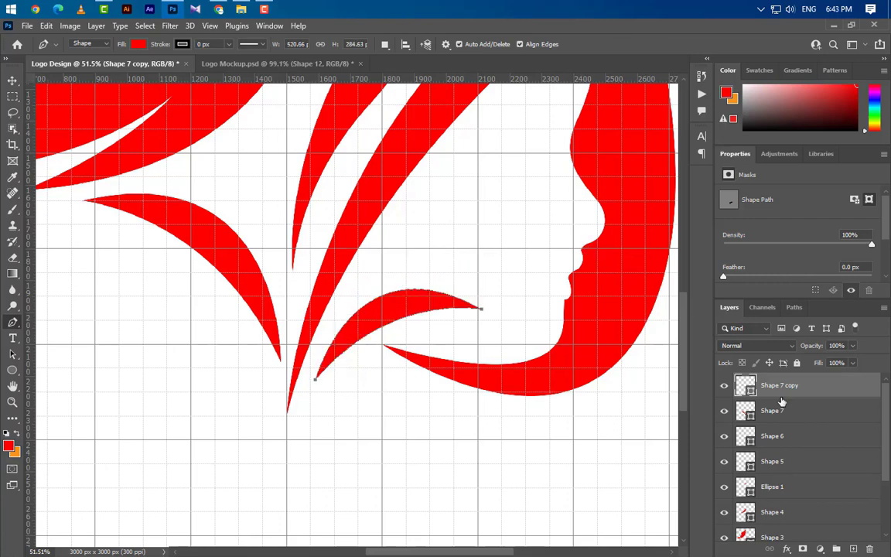
# - Start a red Pen leaf on a new layer, curving its lower edge from about (1425, 2420) through (1275, 2570) to a tip at (825, 2725) px
pyautogui.click(854, 549)
pyautogui.scroll(3, 229, 497)
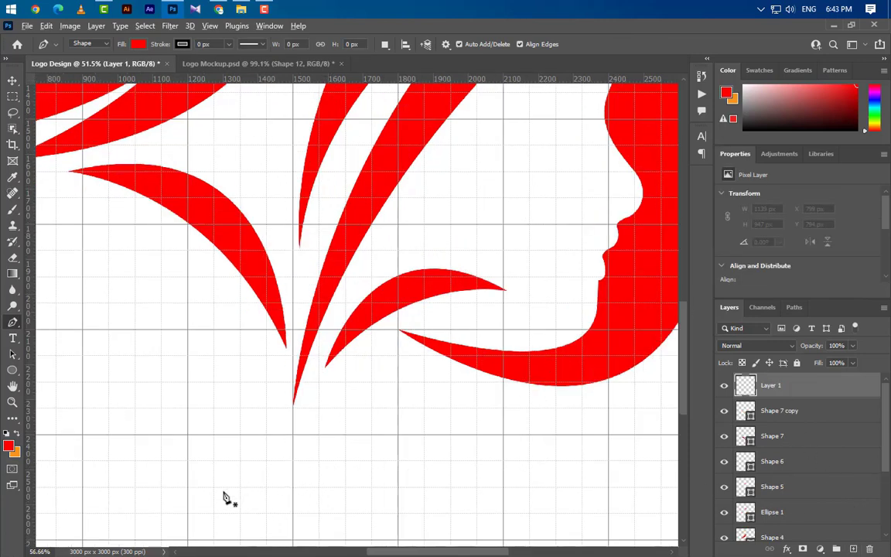
pyautogui.scroll(-3, 384, 414)
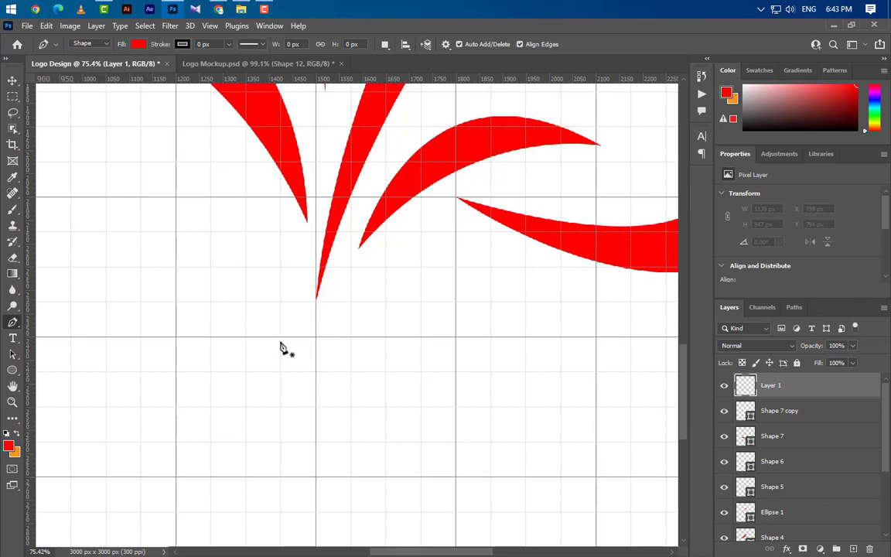
pyautogui.click(282, 354)
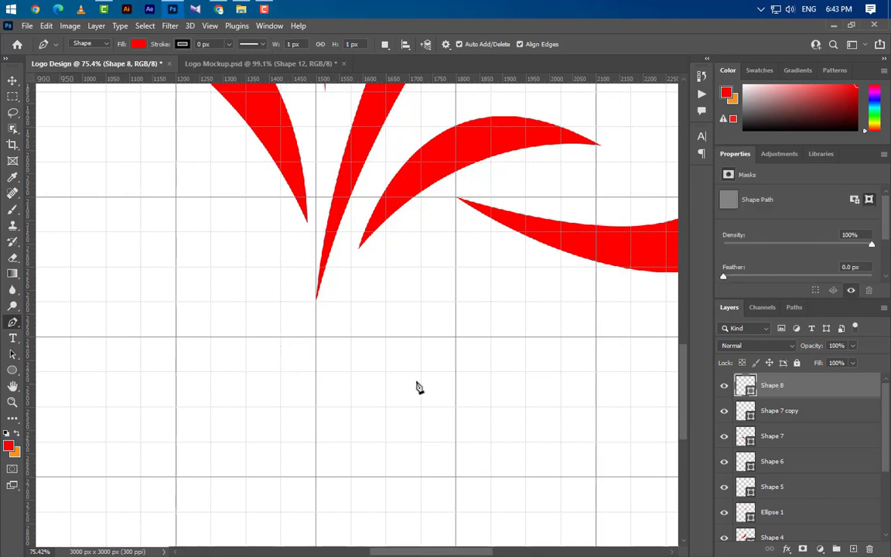
pyautogui.scroll(-3, 418, 387)
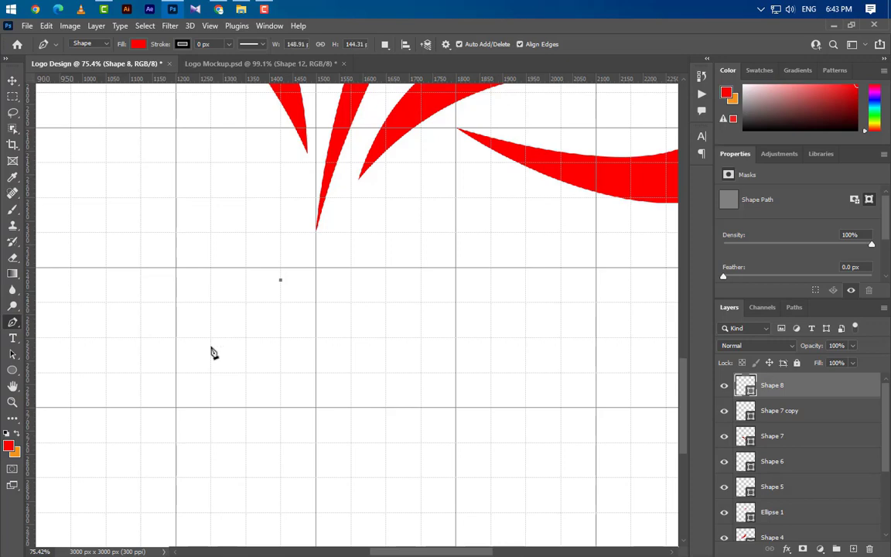
pyautogui.moveTo(190, 379); pyautogui.dragTo(176, 402)
pyautogui.scroll(-5, 569, 333)
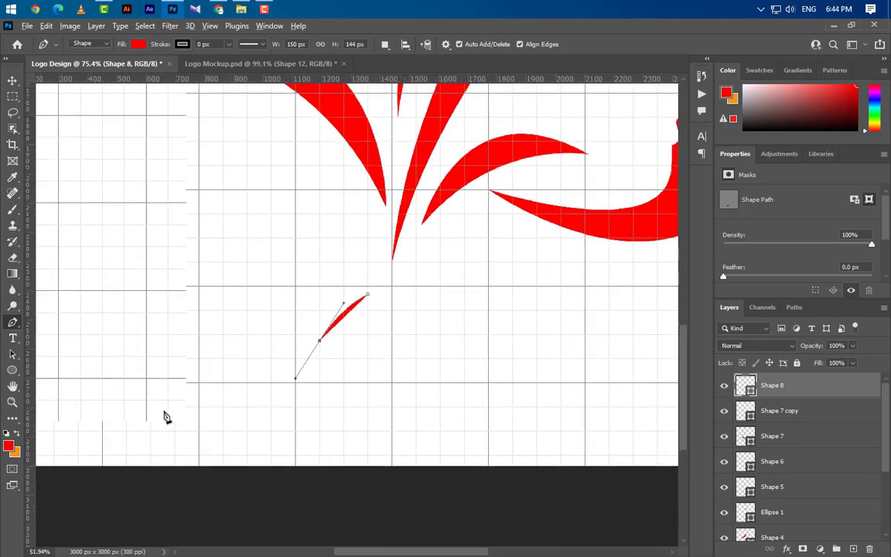
pyautogui.scroll(2, 160, 412)
pyautogui.scroll(3, 154, 412)
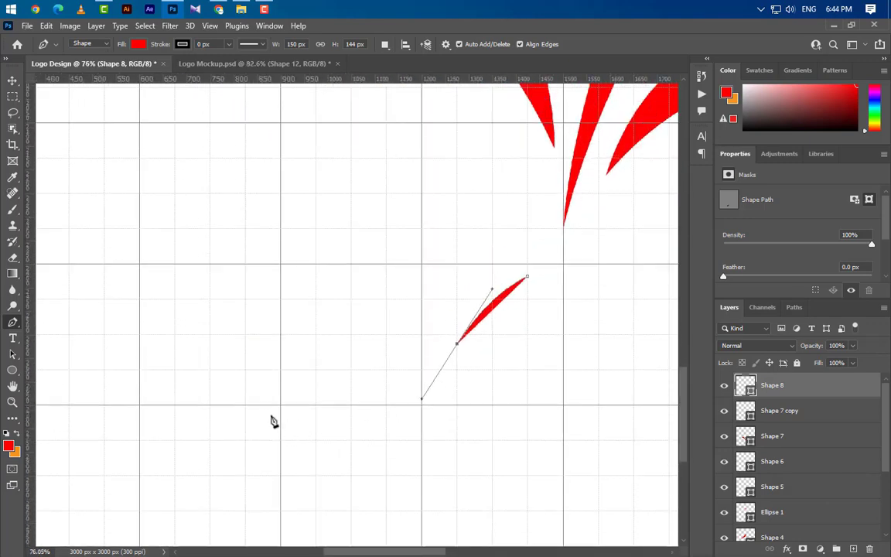
pyautogui.moveTo(248, 417); pyautogui.dragTo(175, 393)
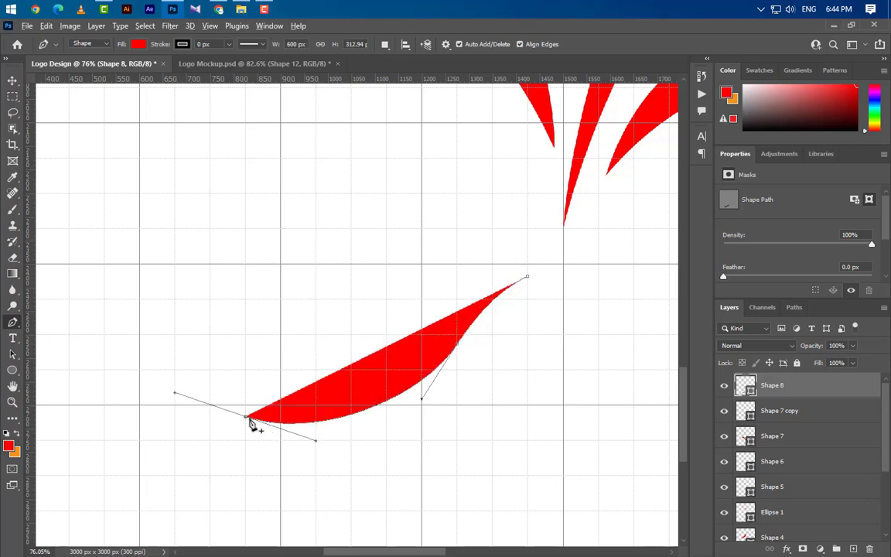
# - Curve the leaf's upper edge from its lower tip through about (900, 2613) px to a second corner tip at about (1312, 2386) px
pyautogui.scroll(4, 352, 356)
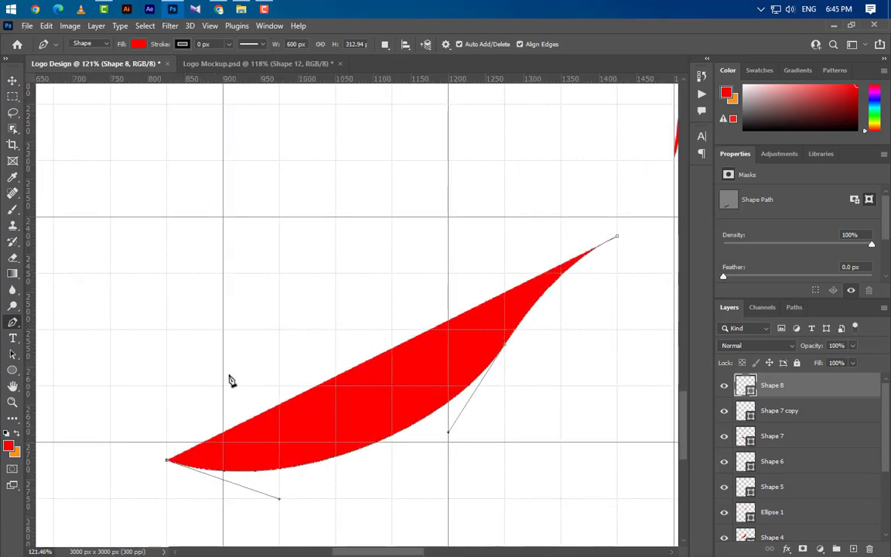
pyautogui.moveTo(223, 377); pyautogui.dragTo(251, 295)
pyautogui.scroll(3, 596, 270)
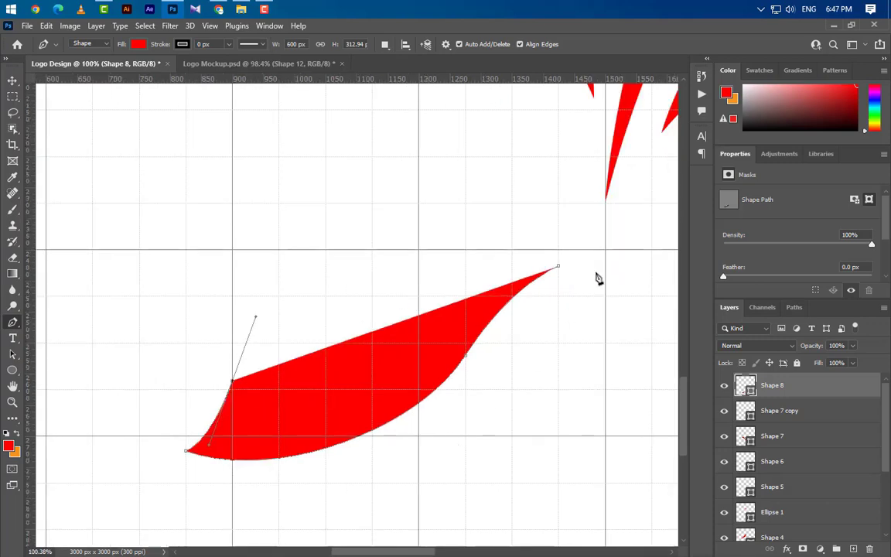
pyautogui.scroll(-3, 358, 268)
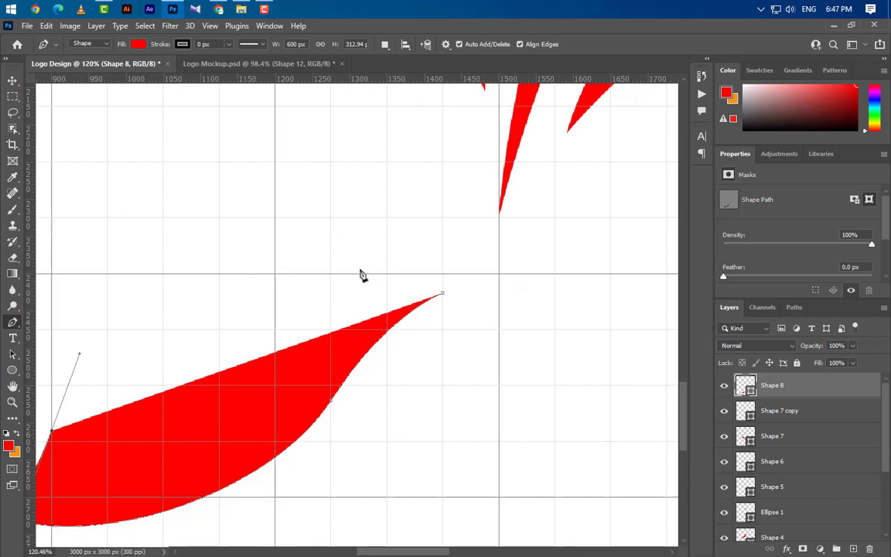
pyautogui.moveTo(357, 265); pyautogui.dragTo(603, 299)
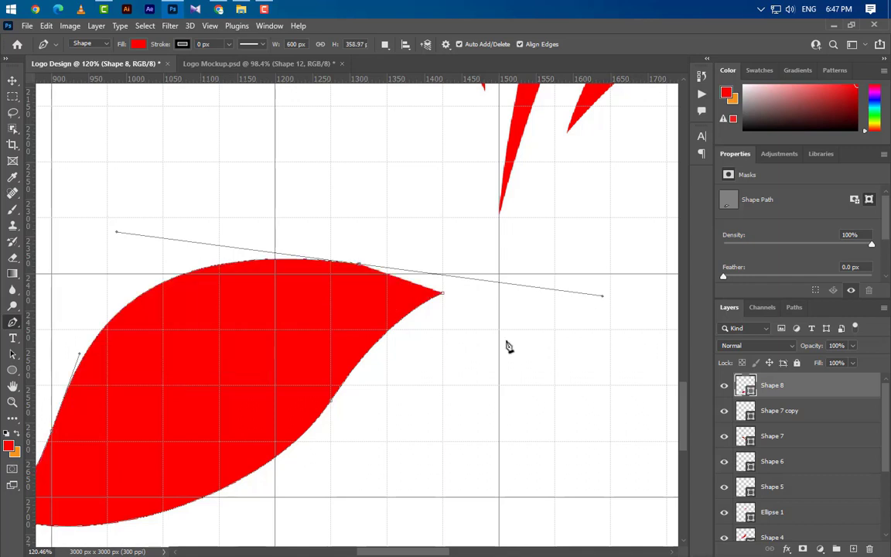
pyautogui.click(359, 266)
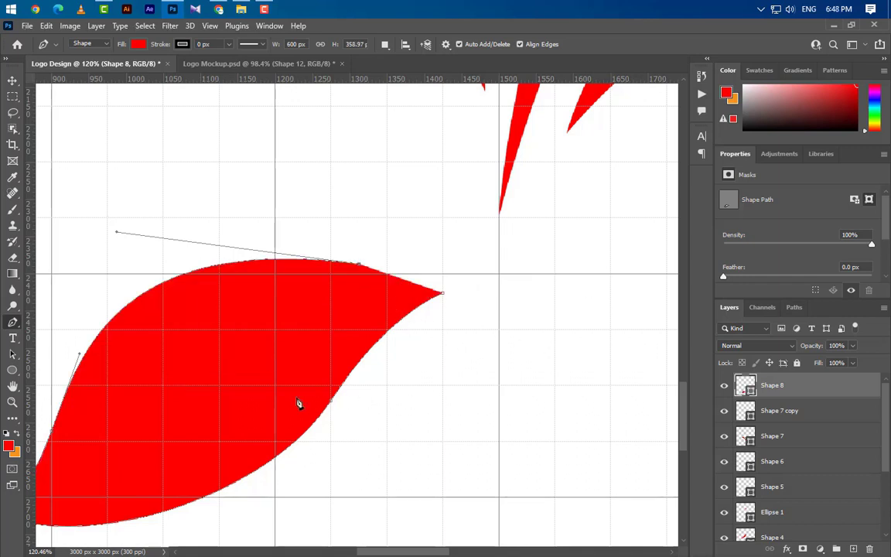
# - Cut a curved slit into the leaf down to about (1050, 2550) px and close the shape at its starting tip
pyautogui.moveTo(110, 467); pyautogui.dragTo(109, 495)
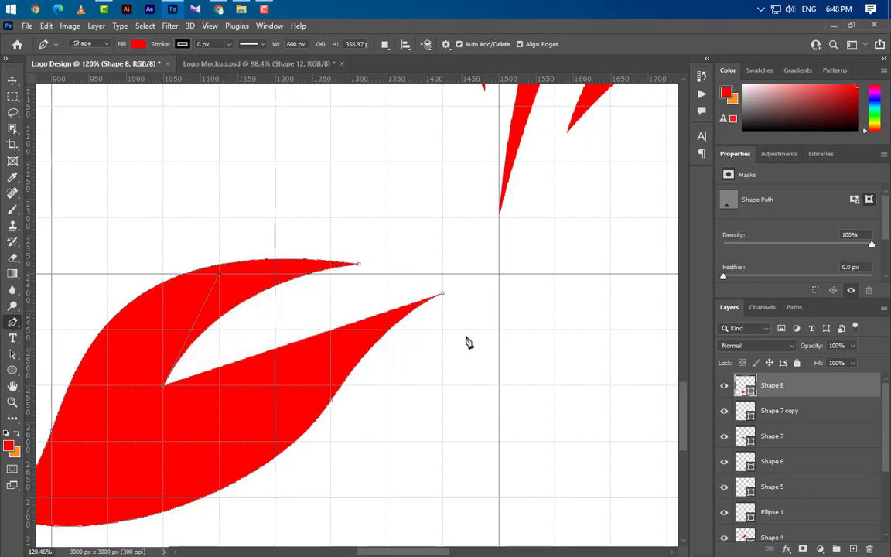
pyautogui.click(444, 294)
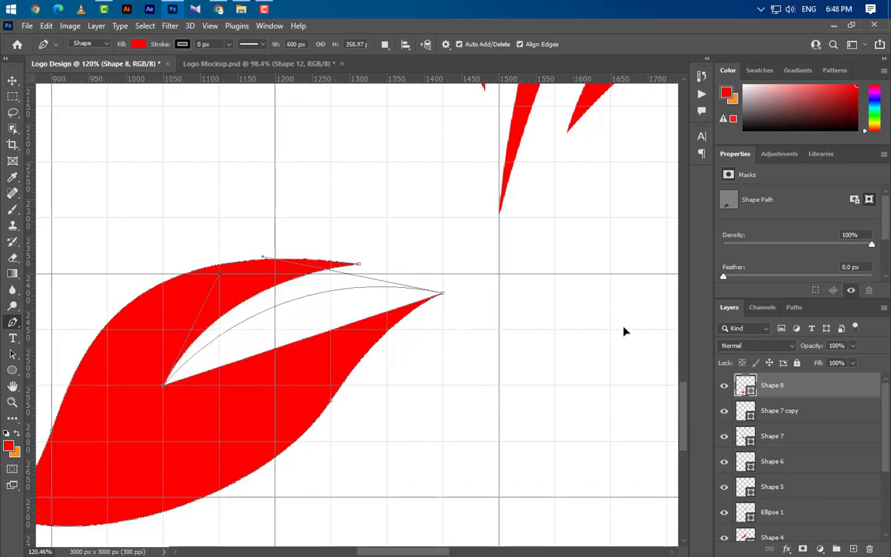
pyautogui.scroll(-5, 109, 332)
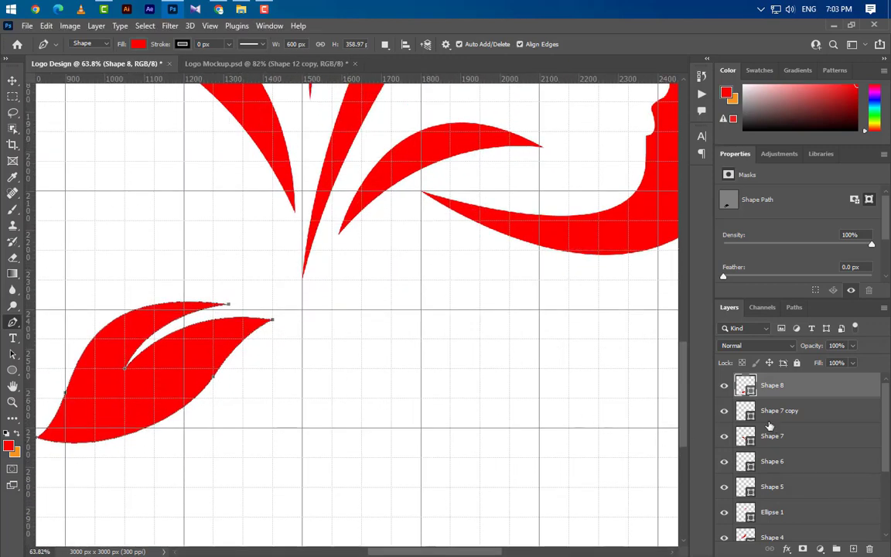
# - Duplicate the leaf, flip the copy horizontally and vertically, and place it beside the original, centred at about (1782, 2534) px
pyautogui.hotkey('ctrl', 'j')
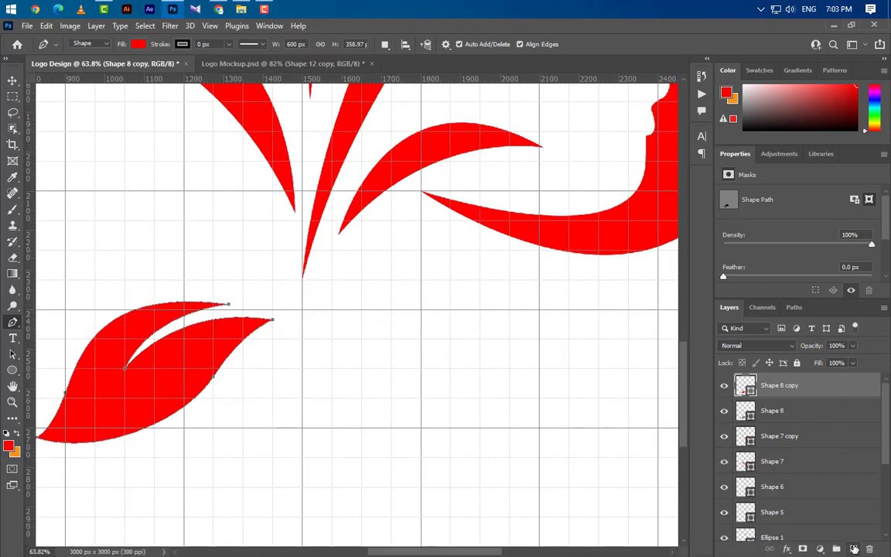
pyautogui.hotkey('ctrl', 't')
pyautogui.rightClick(171, 334)
pyautogui.click(232, 354)
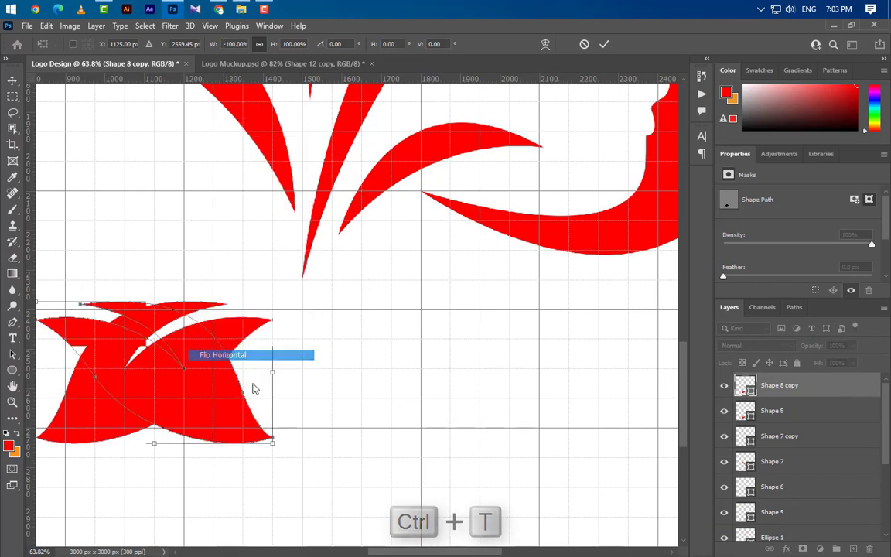
pyautogui.moveTo(189, 376); pyautogui.dragTo(455, 369)
pyautogui.rightClick(455, 369)
pyautogui.click(488, 359)
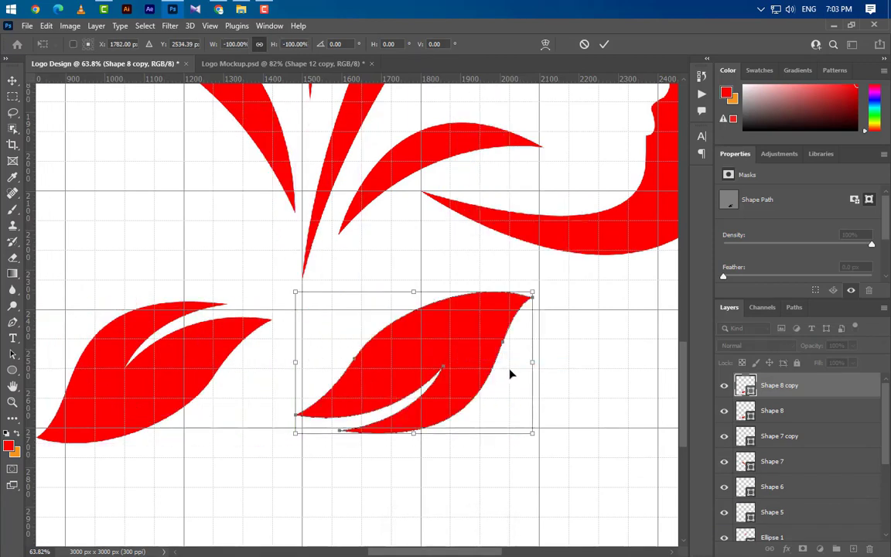
# - Rotate the leaf copy to -143°, shift its inner tip toward the stem junction, and scale it to about 96.8%
pyautogui.moveTo(557, 304); pyautogui.dragTo(547, 402)
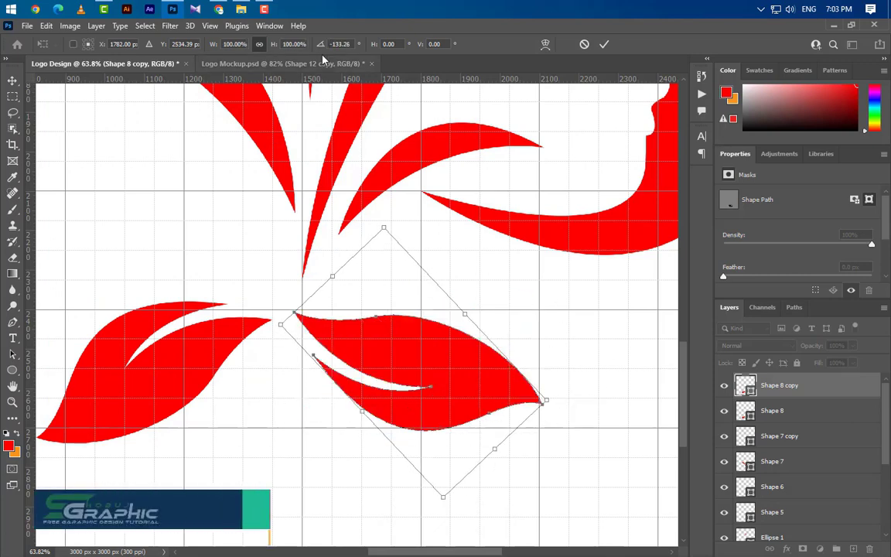
pyautogui.moveTo(352, 45); pyautogui.dragTo(326, 45)
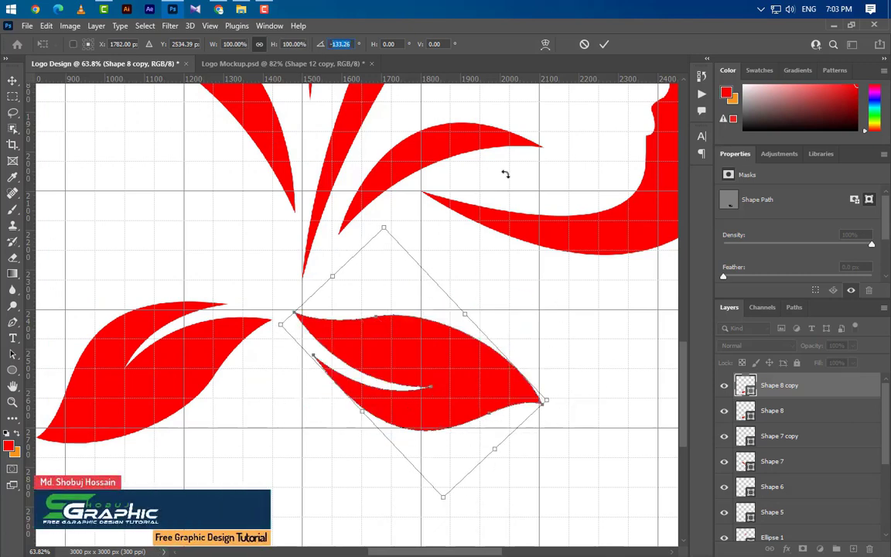
pyautogui.write('-143')
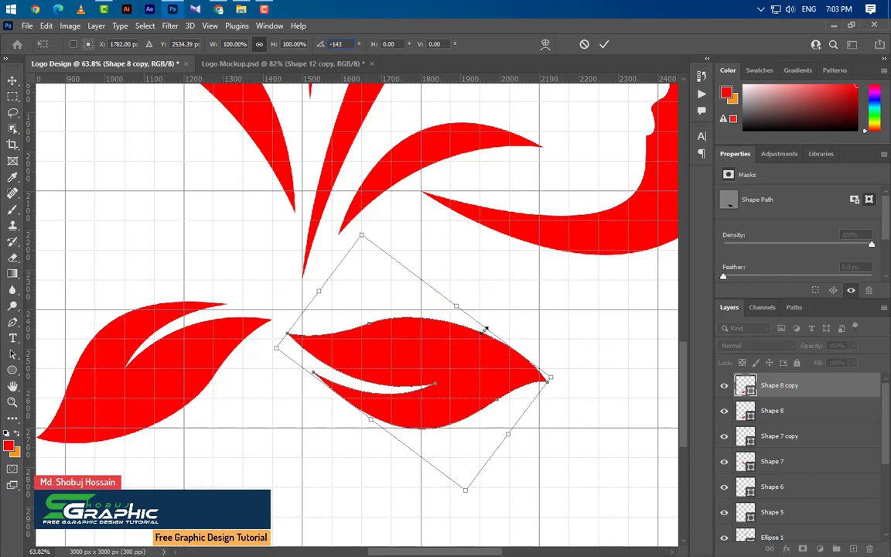
pyautogui.moveTo(361, 364); pyautogui.dragTo(376, 341)
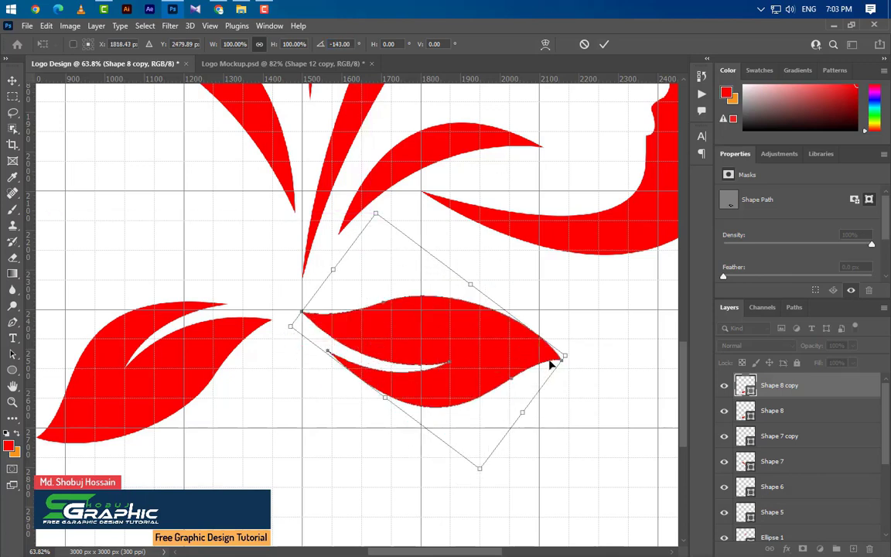
pyautogui.moveTo(566, 354)
pyautogui.mouseDown()
pyautogui.moveTo(550, 353)
pyautogui.moveTo(557, 356)
pyautogui.mouseUp()
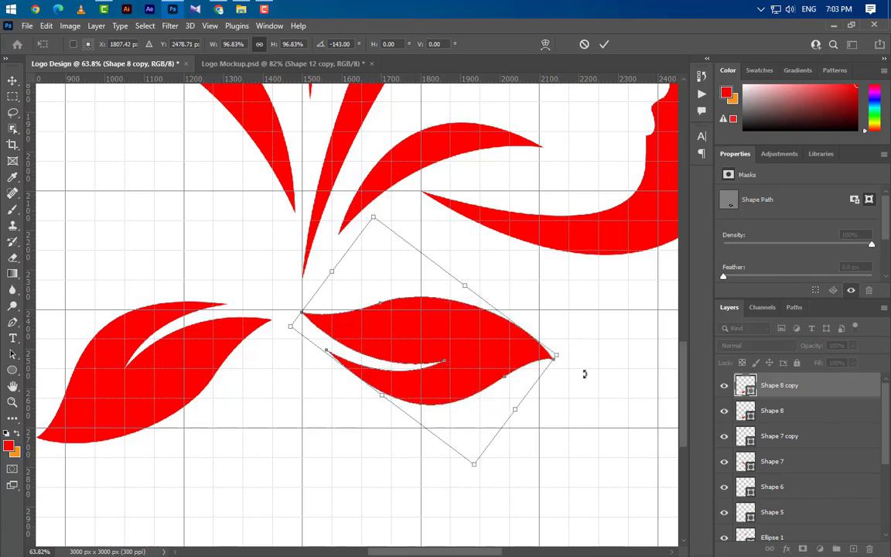
# - Nudge the rotated leaf copy up and slightly left to about (1801, 2466) px and apply the transform
pyautogui.press('Up')
pyautogui.press('Up')
pyautogui.press('Up')
pyautogui.press('Up')
pyautogui.press('Up')
pyautogui.press('Up')
pyautogui.press('Up')
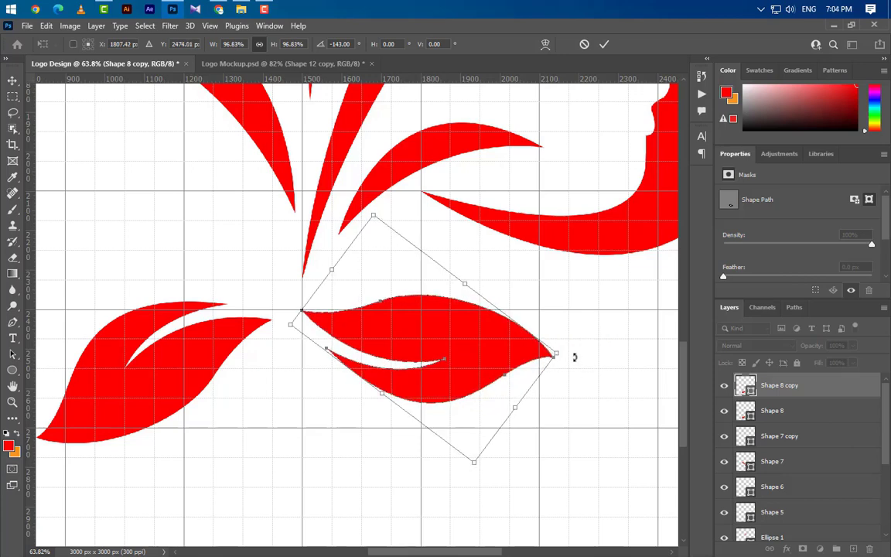
pyautogui.press('Left')
pyautogui.press('Left')
pyautogui.press('Left')
pyautogui.press('Left')
pyautogui.press('Up')
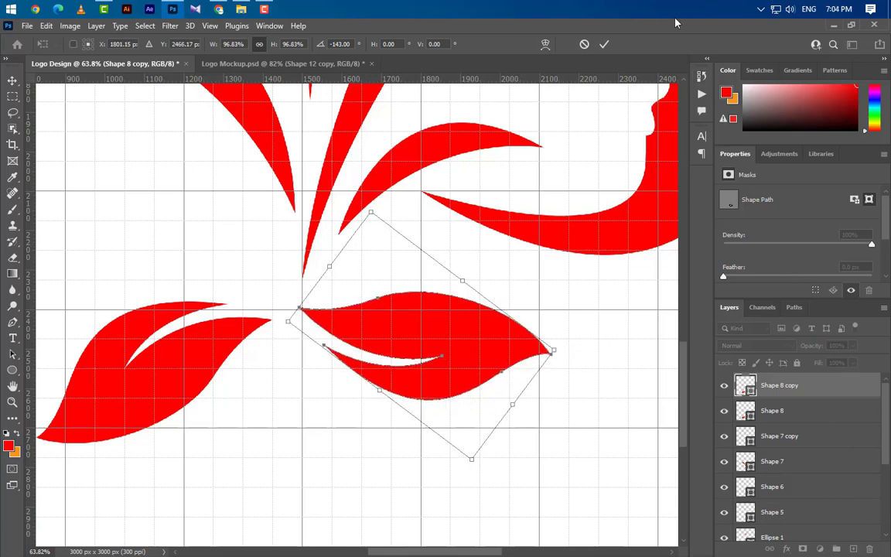
pyautogui.click(605, 45)
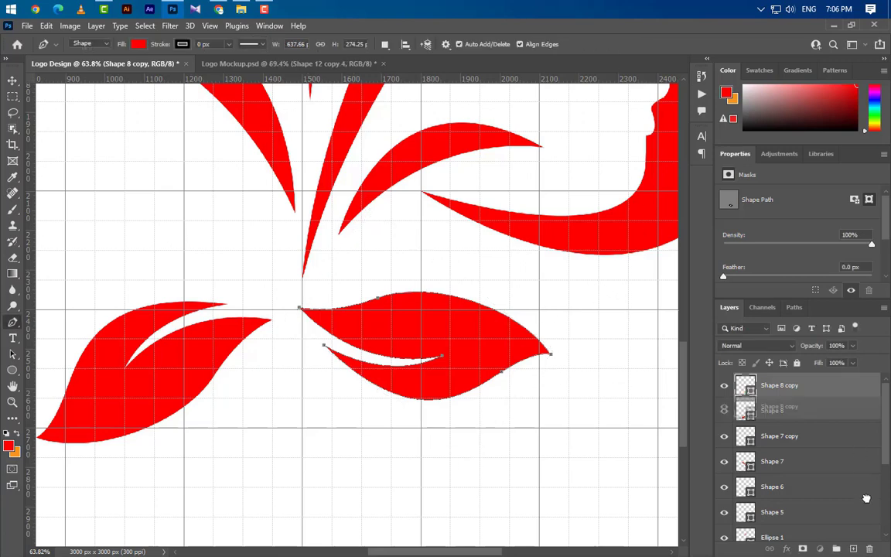
# - Duplicate the rotated leaf, turn the copy to about -136° and shrink it to about 59.2%
pyautogui.hotkey('ctrl', 'j')
pyautogui.hotkey('ctrl', 't')
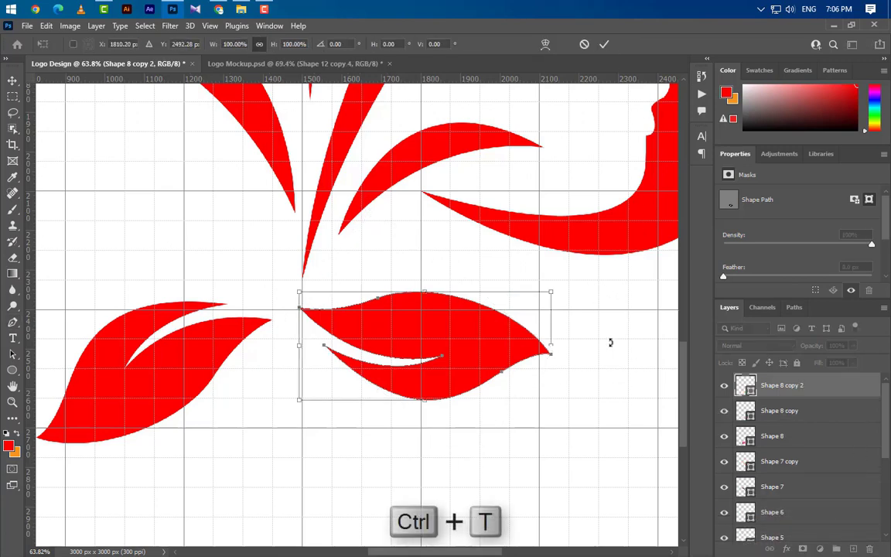
pyautogui.moveTo(611, 341); pyautogui.dragTo(411, 330)
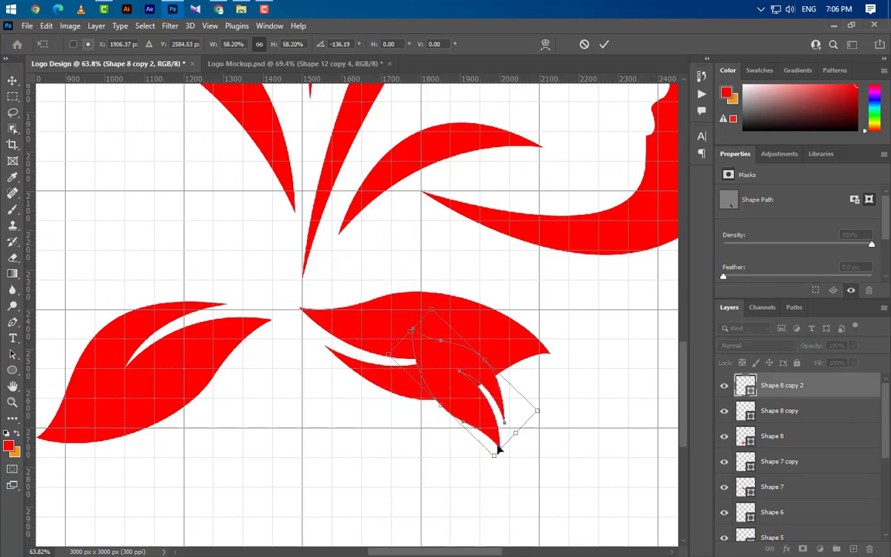
pyautogui.moveTo(495, 453); pyautogui.dragTo(496, 451)
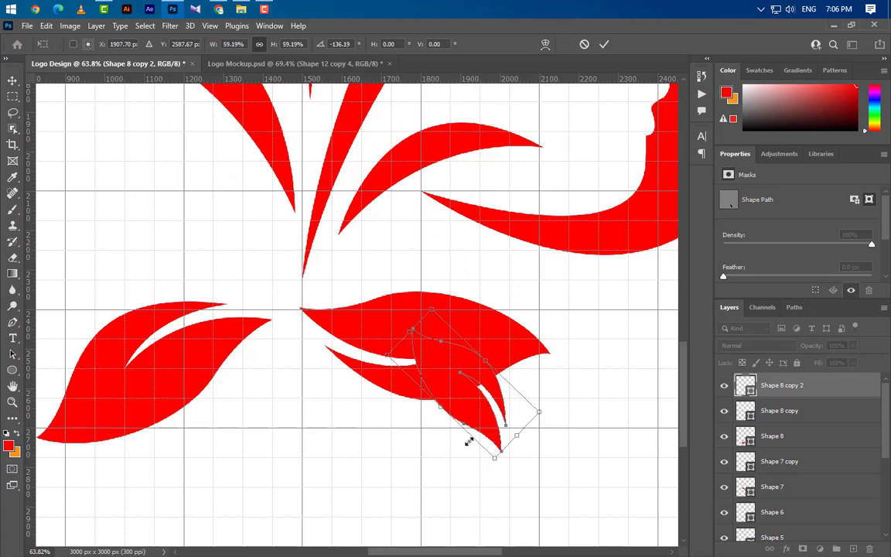
# - Move the small leaf above the original leaf, set its rotation to -146°, and apply it at about (1322, 2202) px
pyautogui.moveTo(445, 394); pyautogui.dragTo(236, 253)
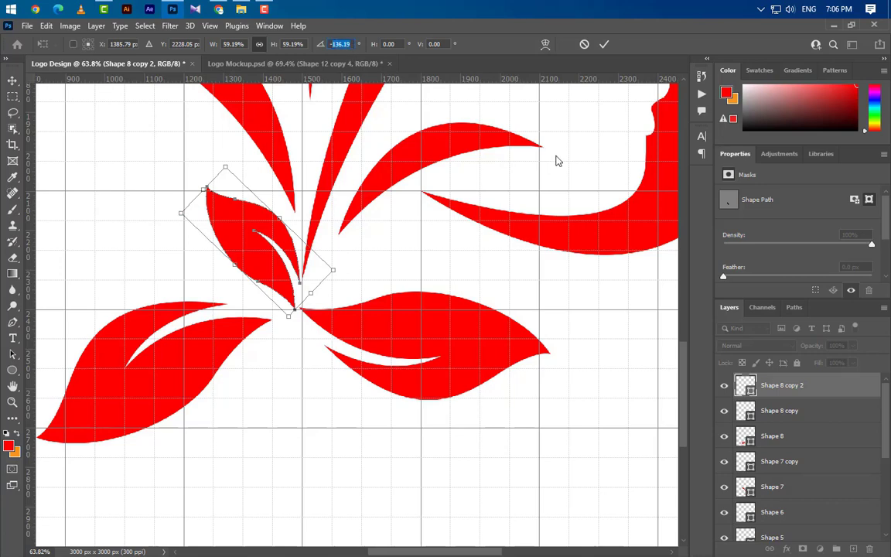
pyautogui.write('-146')
pyautogui.moveTo(297, 279); pyautogui.dragTo(272, 262)
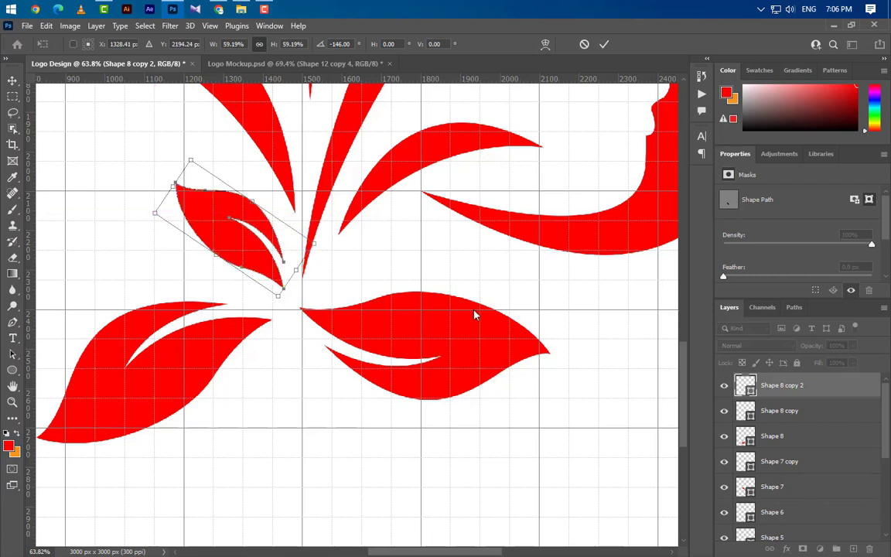
pyautogui.press('Down')
pyautogui.press('Down')
pyautogui.press('Down')
pyautogui.press('Down')
pyautogui.press('Down')
pyautogui.press('Left')
pyautogui.press('Left')
pyautogui.press('Left')
pyautogui.press('Left')
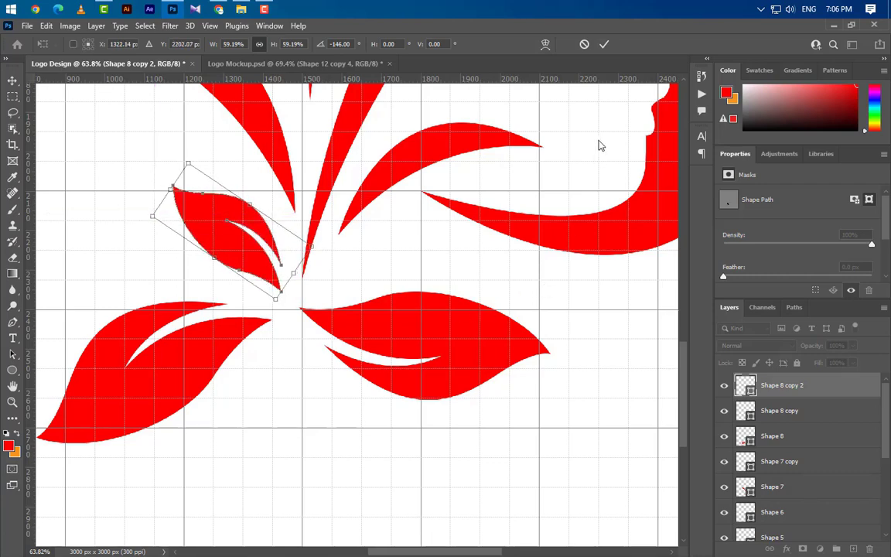
pyautogui.press('Return')
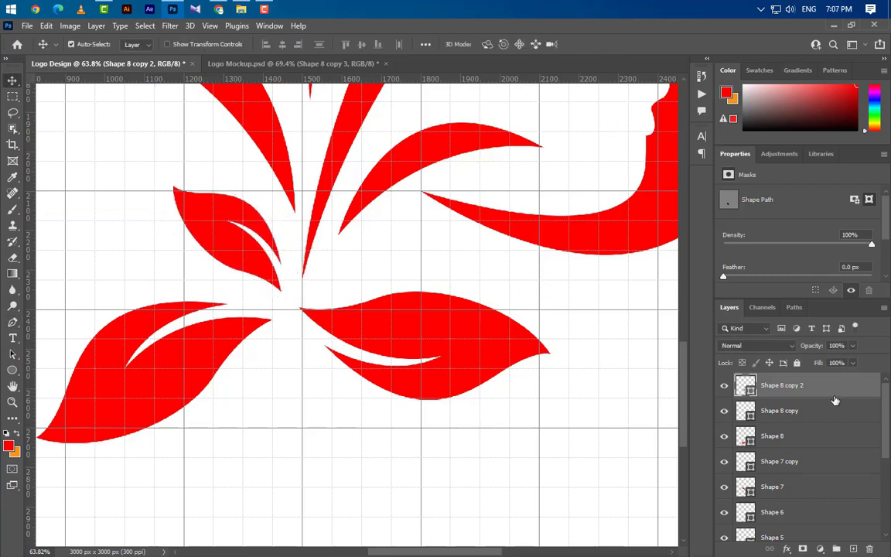
# - Duplicate the small upper leaf and flip the copy both horizontally and vertically
pyautogui.moveTo(834, 395); pyautogui.dragTo(854, 549)
pyautogui.hotkey('ctrl', 't')
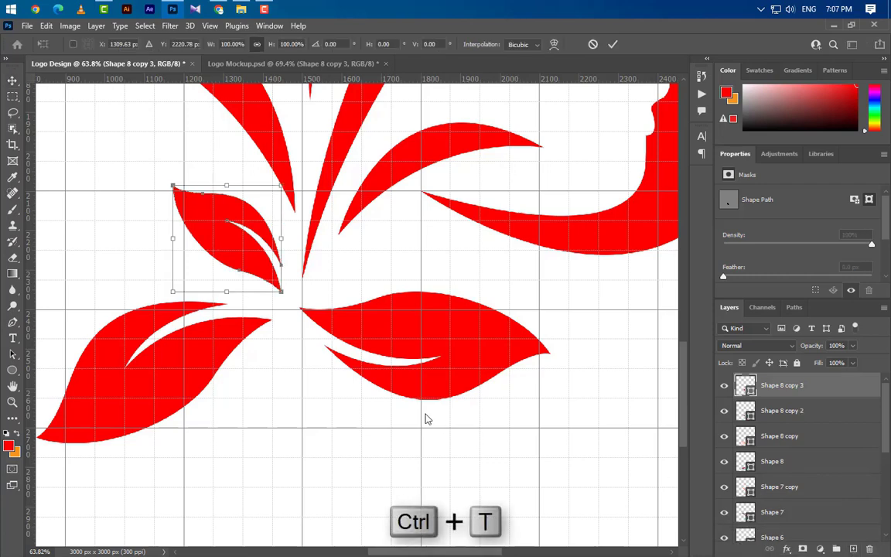
pyautogui.rightClick(241, 265)
pyautogui.click(293, 508)
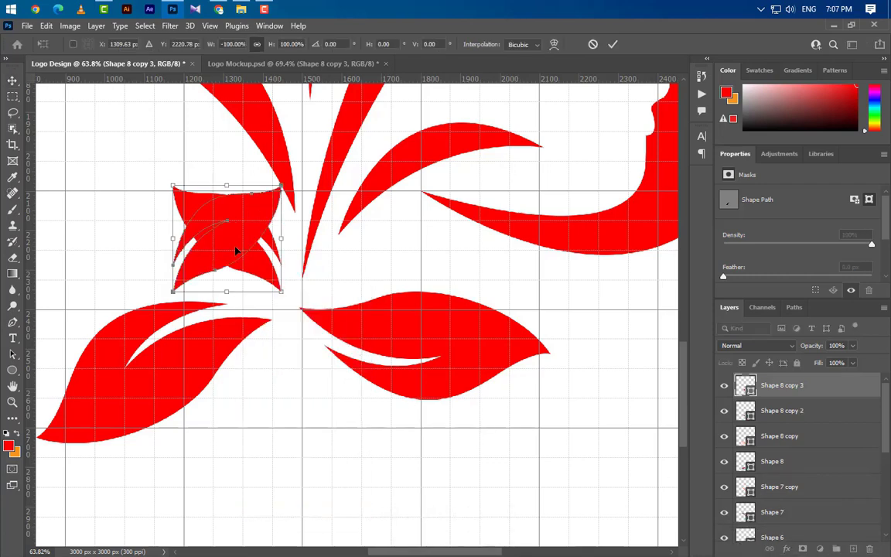
pyautogui.rightClick(236, 250)
pyautogui.click(293, 503)
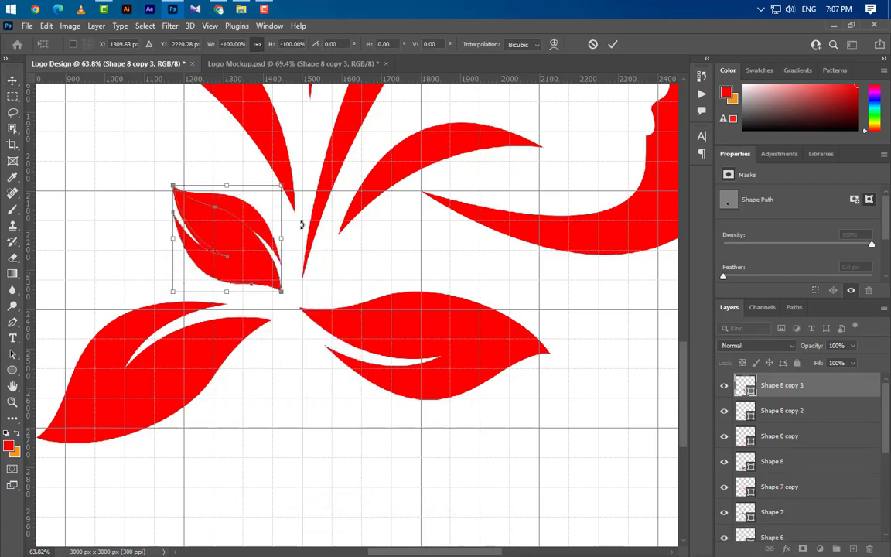
# - Rotate the flipped small leaf to -145°, scale it to about 102.7%, and place it between the two large leaves at about (1505, 2661) px
pyautogui.moveTo(301, 224); pyautogui.dragTo(342, 227)
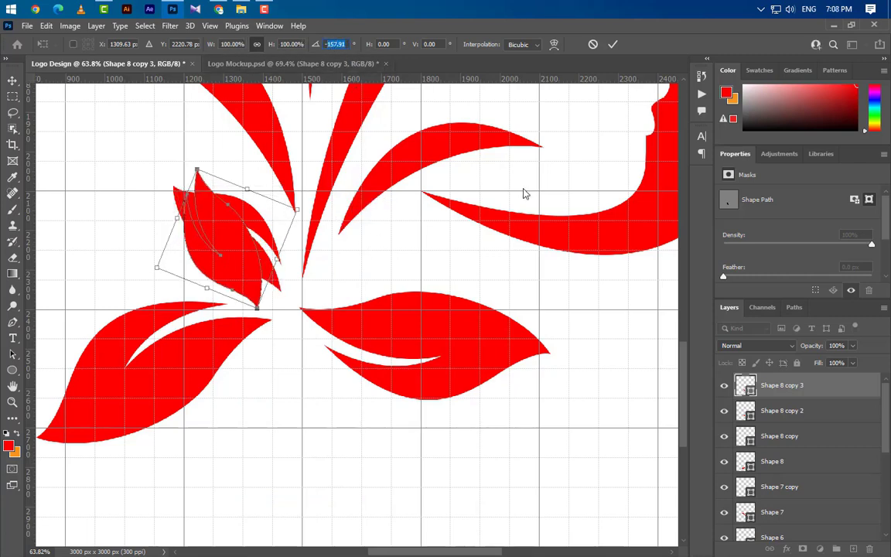
pyautogui.write('-145')
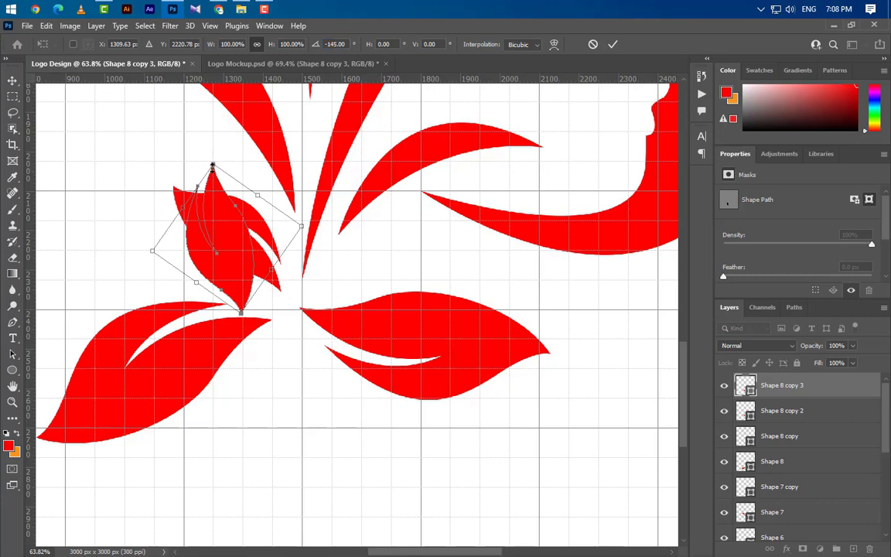
pyautogui.moveTo(212, 167)
pyautogui.mouseDown()
pyautogui.moveTo(215, 174)
pyautogui.moveTo(213, 162)
pyautogui.mouseUp()
pyautogui.moveTo(238, 227); pyautogui.dragTo(316, 404)
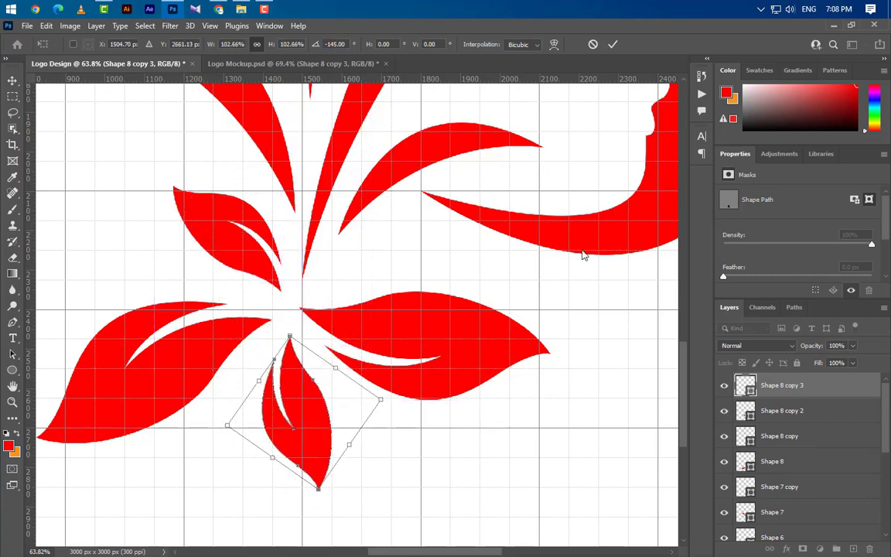
pyautogui.press('Return')
# - Group all the logo's shape layers, from Shape 8 copy 3 down to Shape 1 including Ellipse 1, leaving out the Background
pyautogui.scroll(-2, 273, 340)
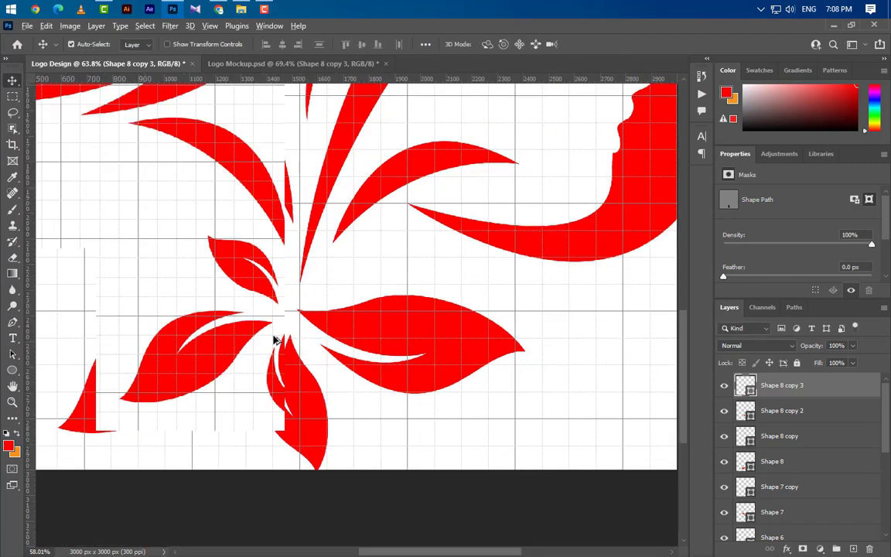
pyautogui.scroll(-8, 273, 340)
pyautogui.scroll(2, 360, 155)
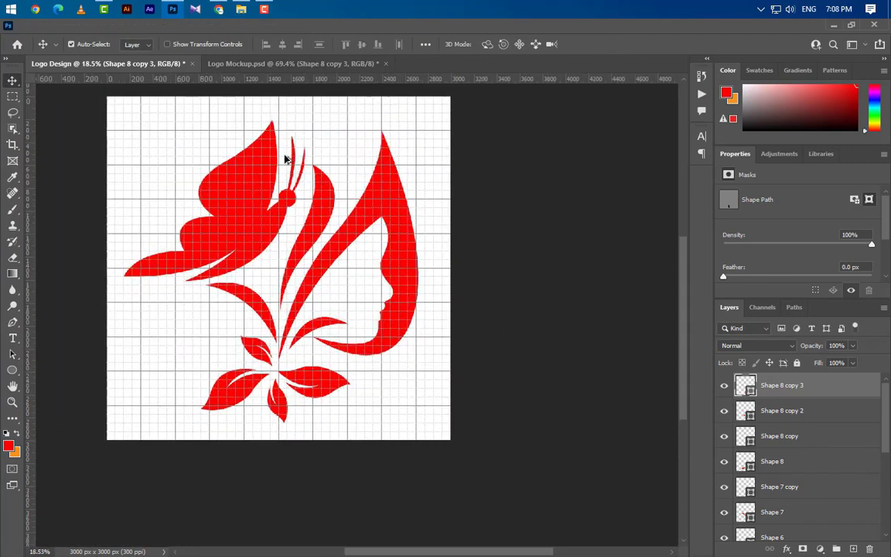
pyautogui.scroll(1, 285, 158)
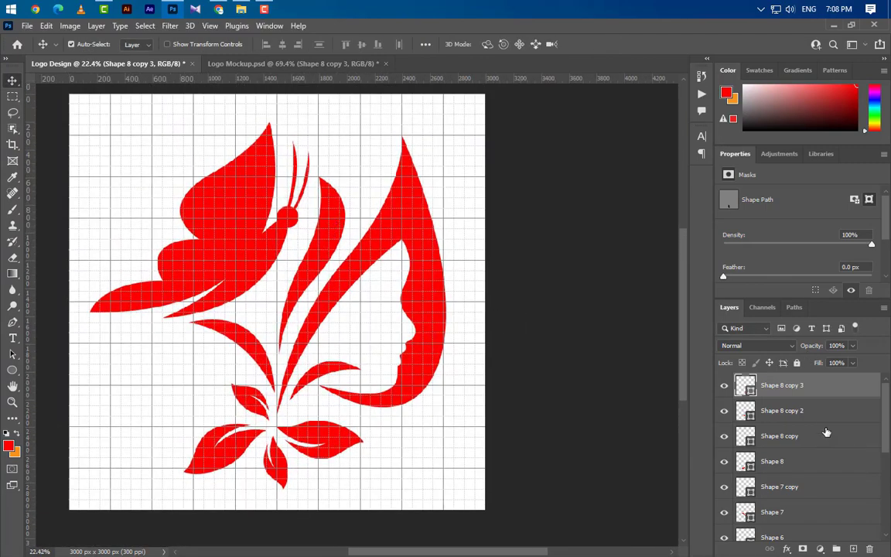
pyautogui.keyDown('ctrl'); pyautogui.click(827, 415); pyautogui.keyUp('ctrl')
pyautogui.keyDown('ctrl'); pyautogui.click(828, 438); pyautogui.keyUp('ctrl')
pyautogui.keyDown('ctrl'); pyautogui.click(824, 465); pyautogui.keyUp('ctrl')
pyautogui.keyDown('ctrl'); pyautogui.click(828, 492); pyautogui.keyUp('ctrl')
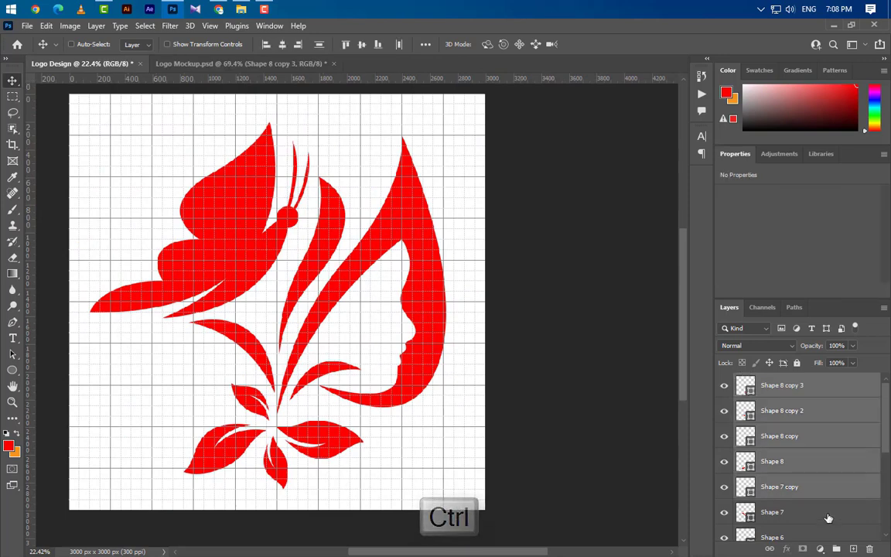
pyautogui.keyDown('ctrl'); pyautogui.click(829, 514); pyautogui.keyUp('ctrl')
pyautogui.scroll(-3, 830, 514)
pyautogui.keyDown('ctrl'); pyautogui.click(812, 412); pyautogui.keyUp('ctrl')
pyautogui.keyDown('ctrl'); pyautogui.click(817, 438); pyautogui.keyUp('ctrl')
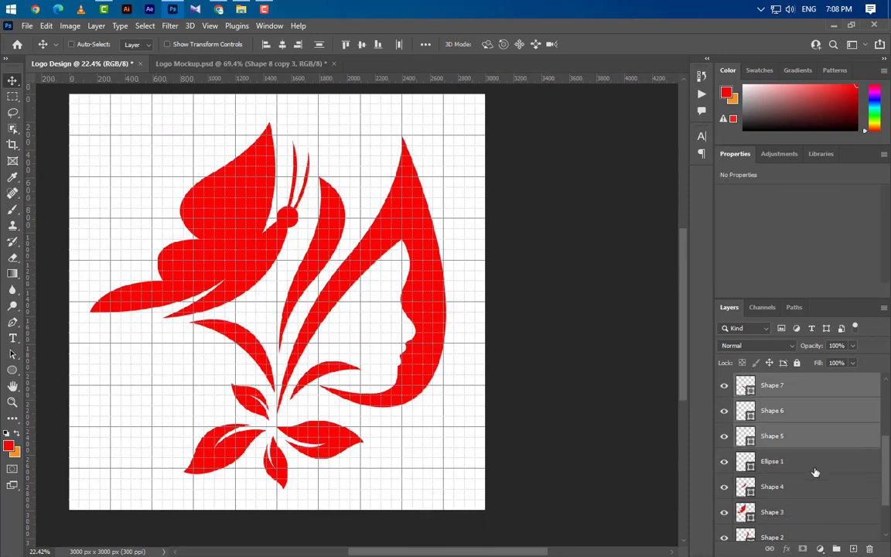
pyautogui.keyDown('ctrl'); pyautogui.click(815, 464); pyautogui.keyUp('ctrl')
pyautogui.keyDown('ctrl'); pyautogui.click(815, 489); pyautogui.keyUp('ctrl')
pyautogui.keyDown('ctrl'); pyautogui.click(814, 513); pyautogui.keyUp('ctrl')
pyautogui.scroll(-2, 815, 514)
pyautogui.keyDown('ctrl'); pyautogui.click(814, 480); pyautogui.keyUp('ctrl')
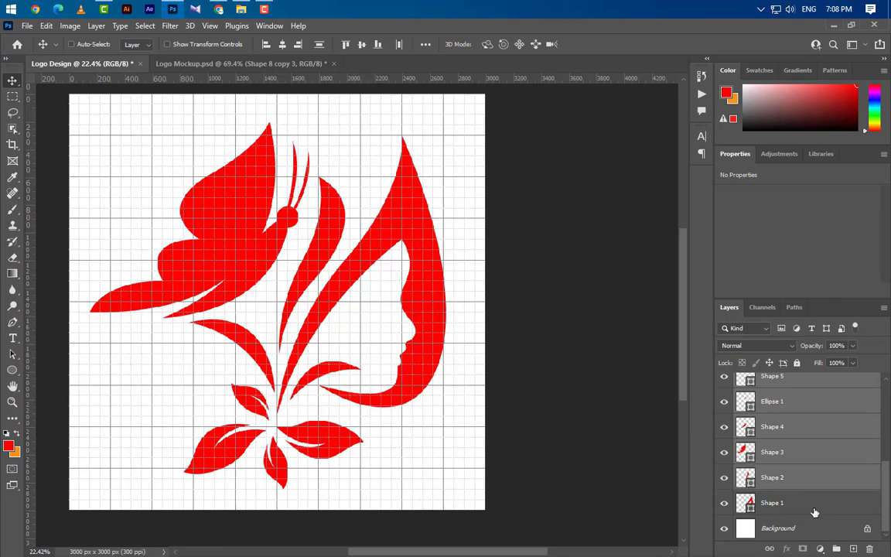
pyautogui.keyDown('ctrl'); pyautogui.click(815, 513); pyautogui.keyUp('ctrl')
pyautogui.click(837, 549)
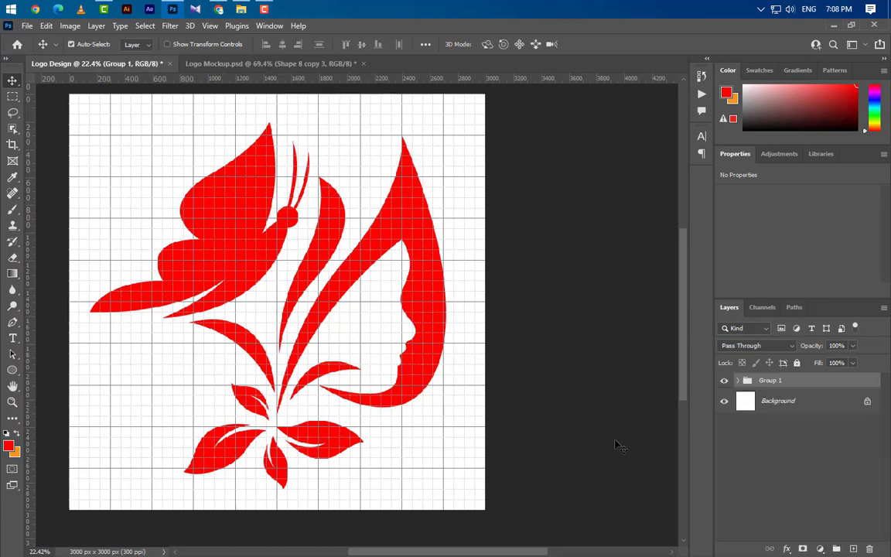
# - Hide the grid over the canvas
pyautogui.click(209, 26)
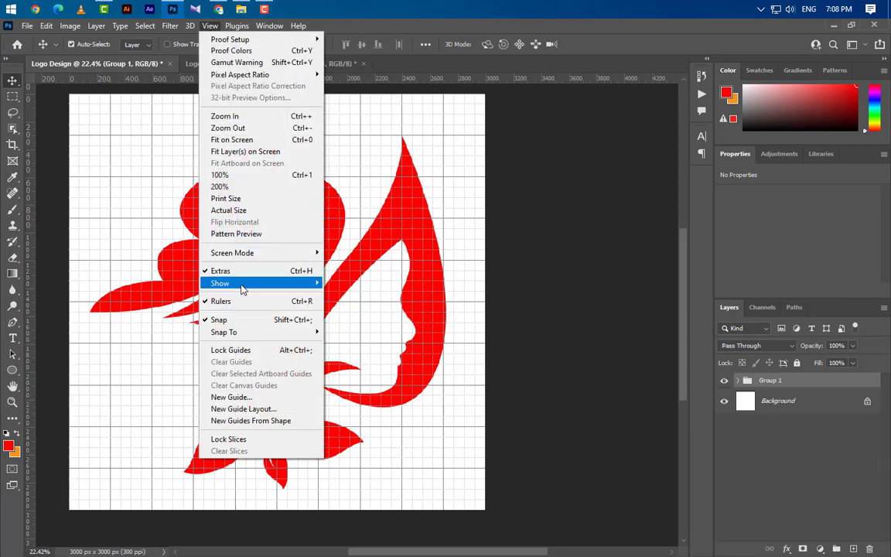
pyautogui.moveTo(243, 283)
pyautogui.click(340, 318)
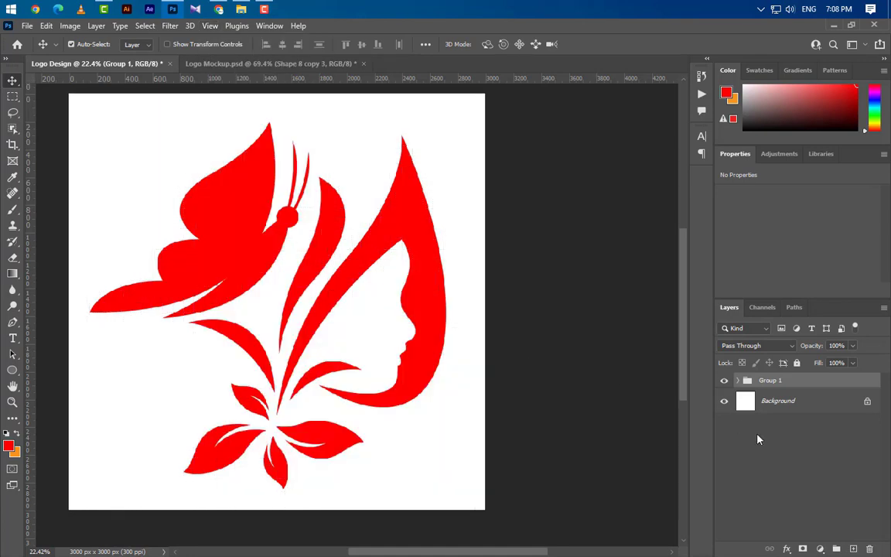
# - Scale the grouped logo artwork to about 60.4% and shift it slightly down in the upper part of the canvas
pyautogui.hotkey('ctrl', 't')
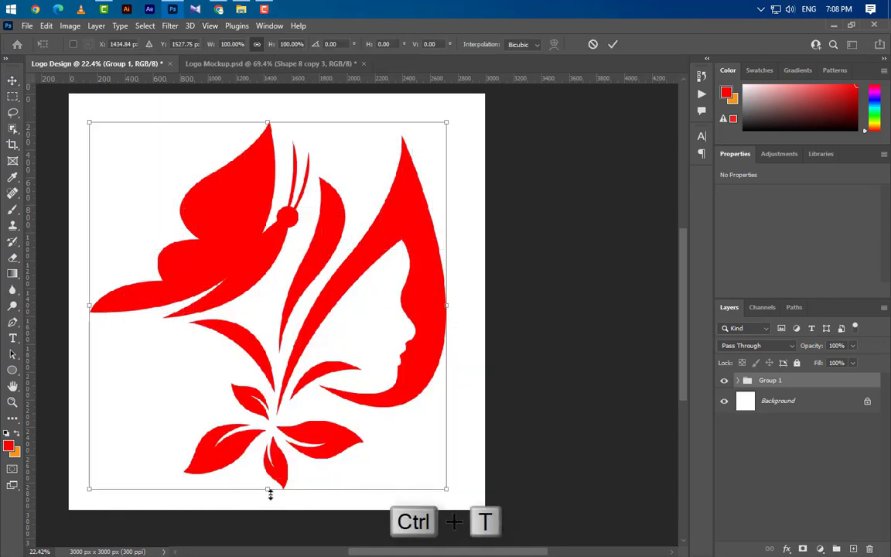
pyautogui.moveTo(269, 495); pyautogui.dragTo(259, 344)
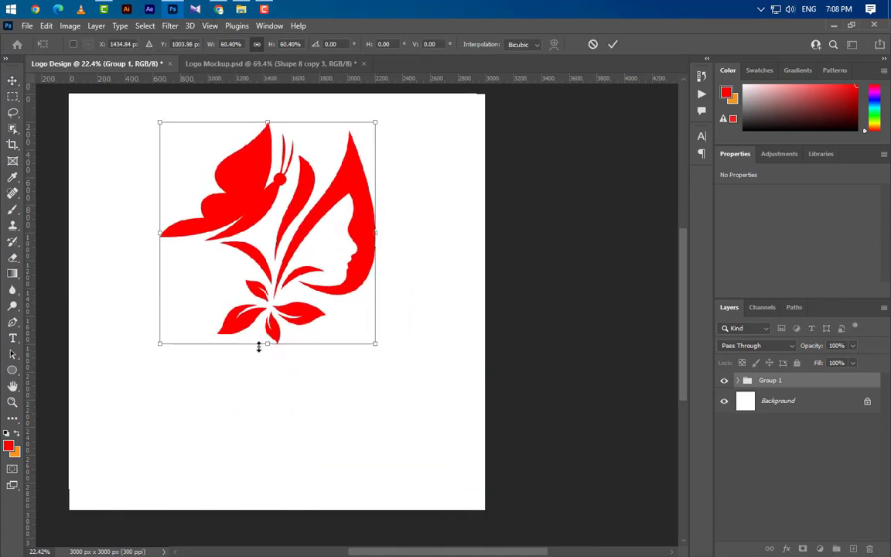
pyautogui.moveTo(302, 296); pyautogui.dragTo(302, 308)
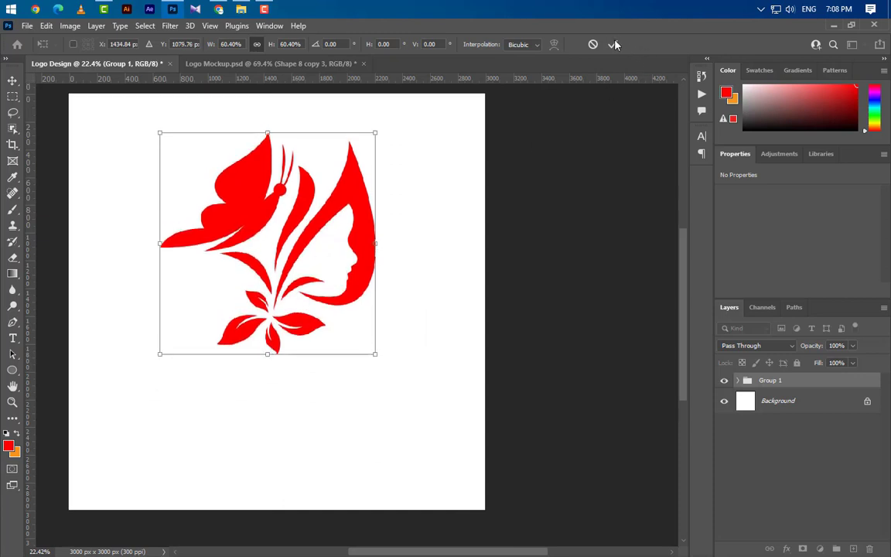
pyautogui.click(612, 45)
# - Add the text BEAUTY BRAND in red Poppins Bold on the empty area below the logo artwork
pyautogui.click(11, 340)
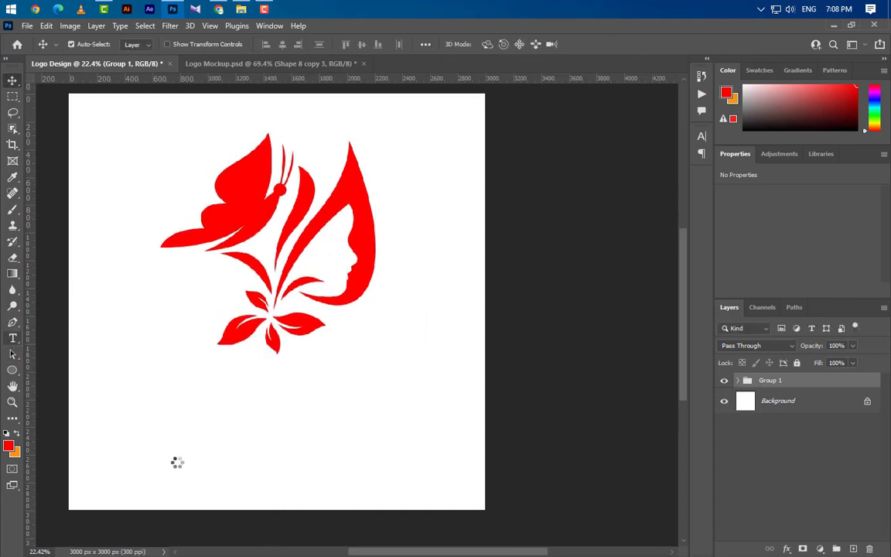
pyautogui.click(109, 409)
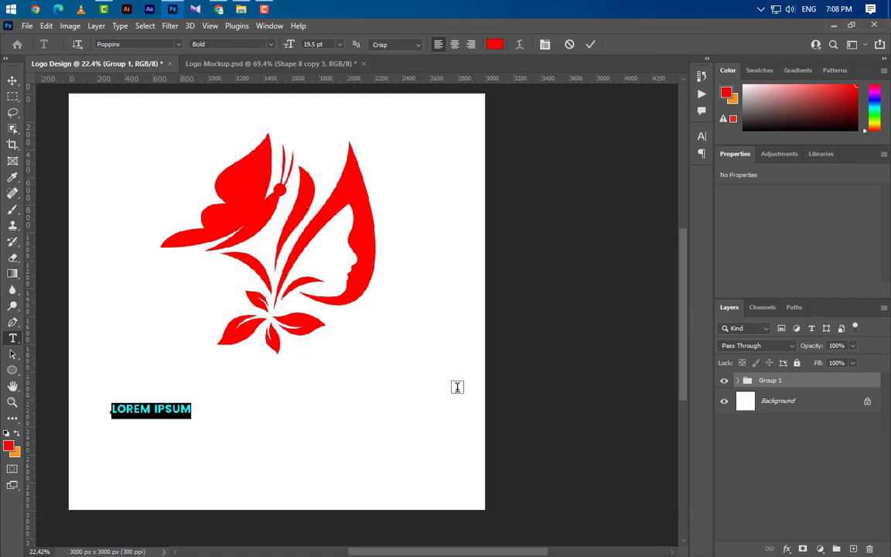
pyautogui.write('BEAUTY BRAND')
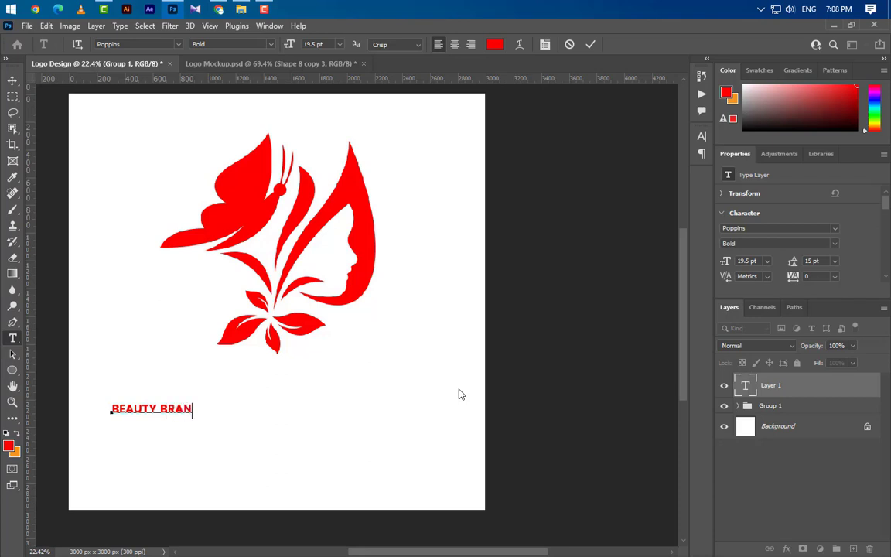
pyautogui.click(588, 46)
# - Enlarge the brand text to about 372.33% and place it directly under the leaves at about (1485, 2133) px
pyautogui.hotkey('ctrl', 't')
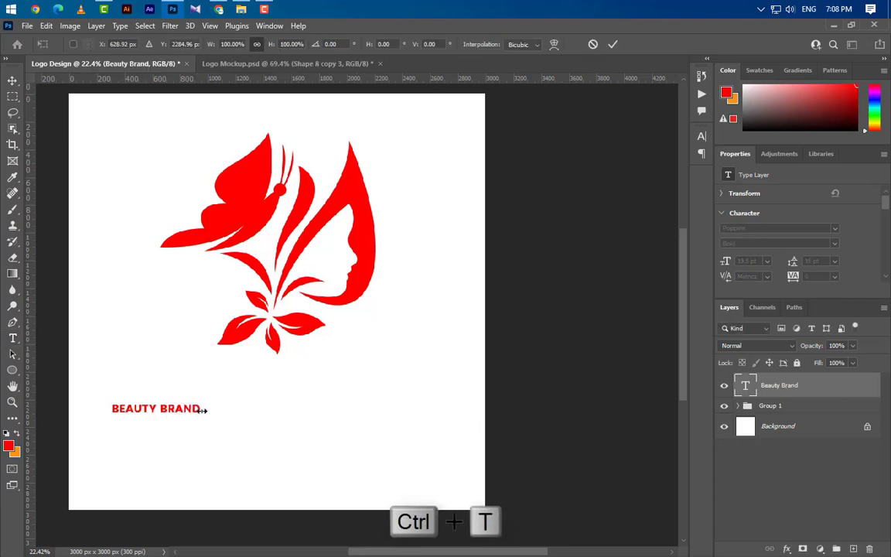
pyautogui.moveTo(202, 411); pyautogui.dragTo(444, 412)
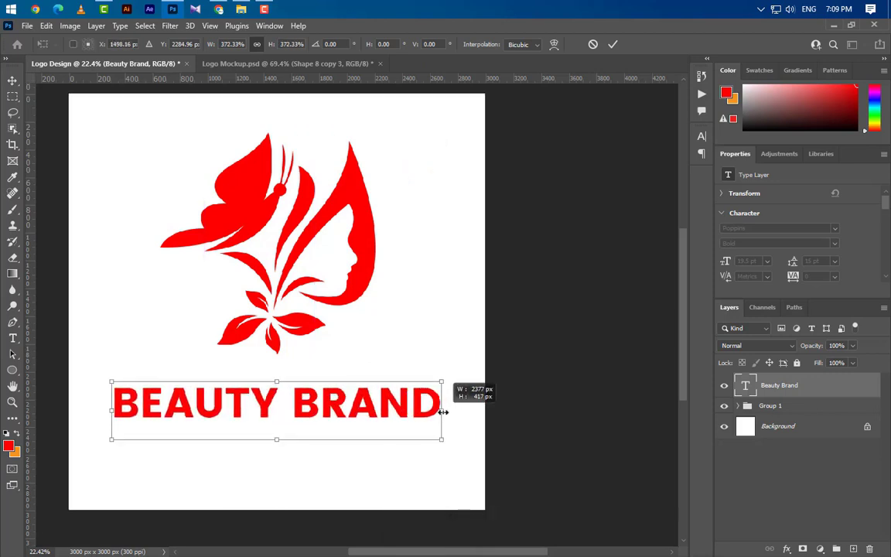
pyautogui.moveTo(370, 406); pyautogui.dragTo(369, 386)
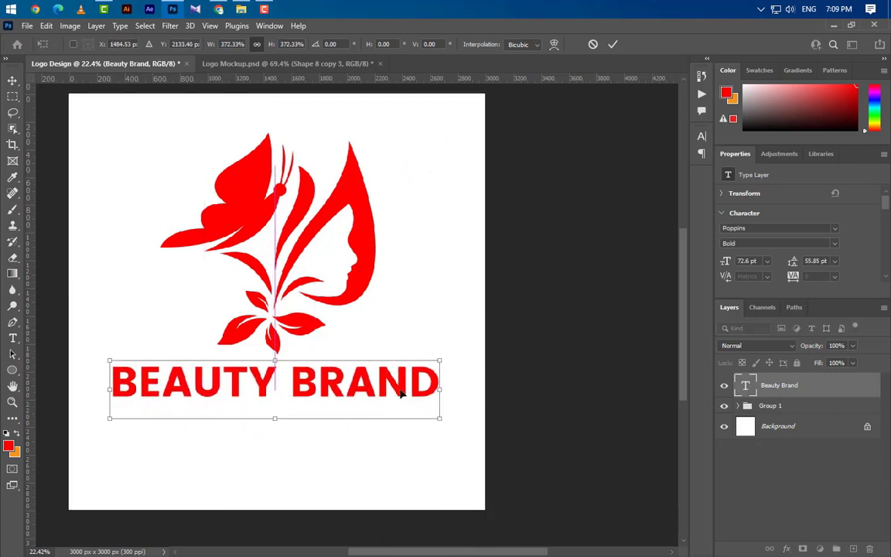
pyautogui.click(613, 45)
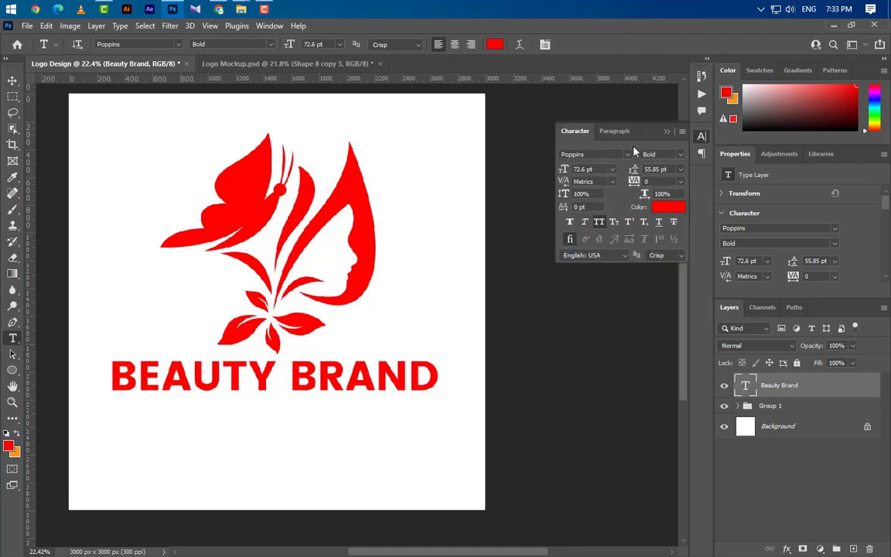
# - Change the brand text's font to Calisto MT, turn off All Caps and turn on Faux Bold
pyautogui.click(628, 155)
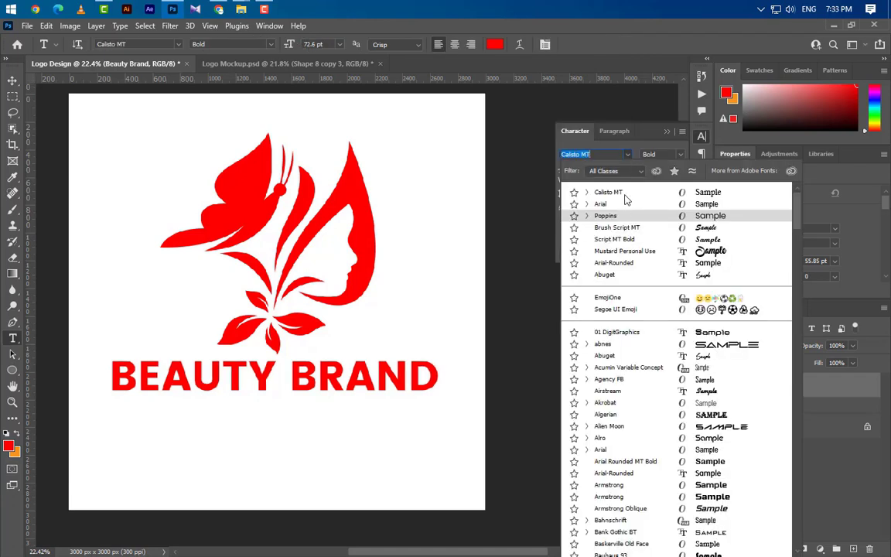
pyautogui.click(627, 193)
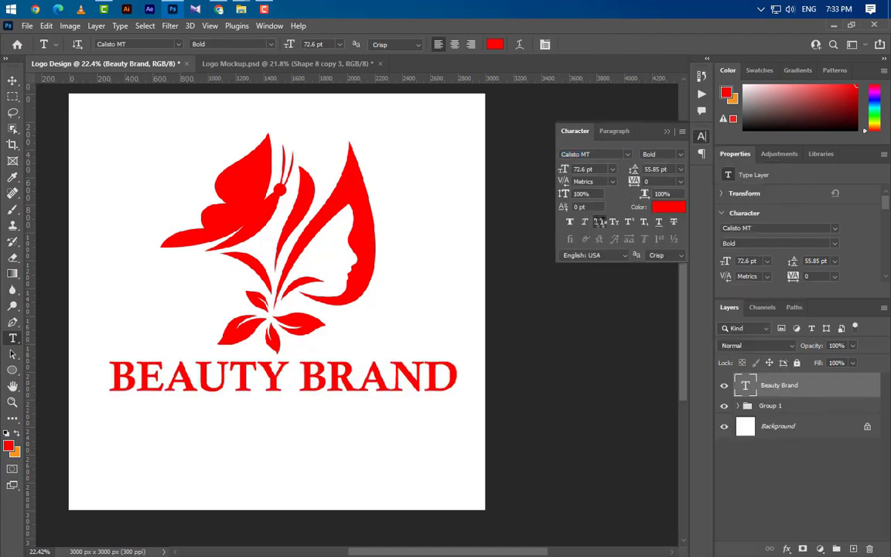
pyautogui.click(598, 222)
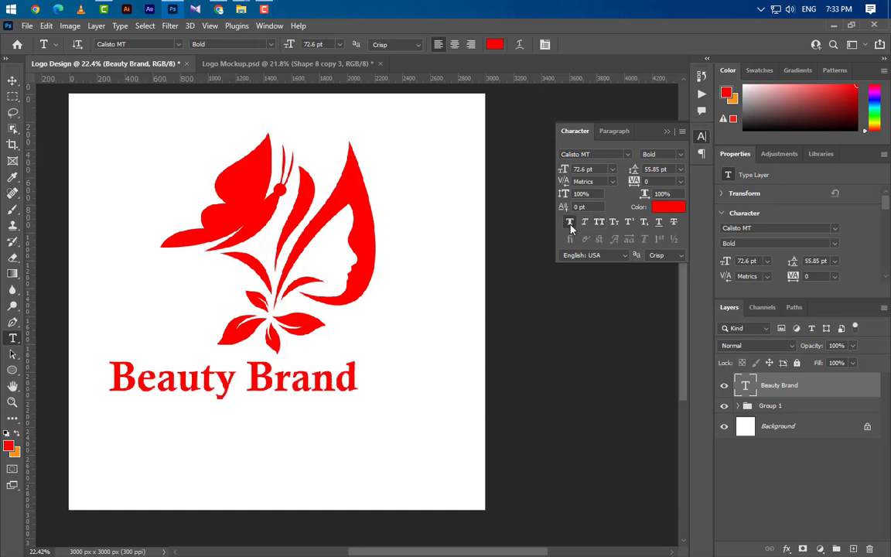
pyautogui.click(570, 222)
pyautogui.click(668, 132)
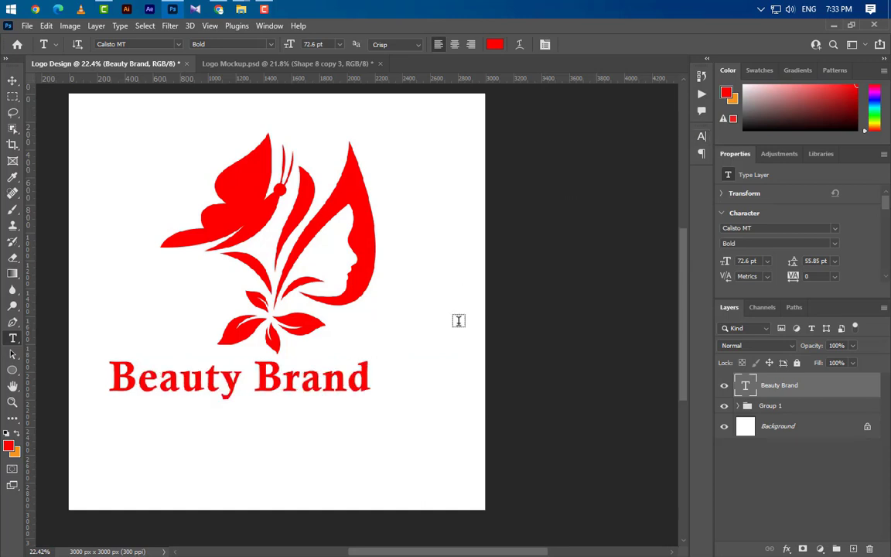
# - Scale the brand text to about 115.08% and center it under the artwork at about (1500, 2047) px
pyautogui.hotkey('ctrl', 't')
pyautogui.moveTo(370, 378); pyautogui.dragTo(423, 372)
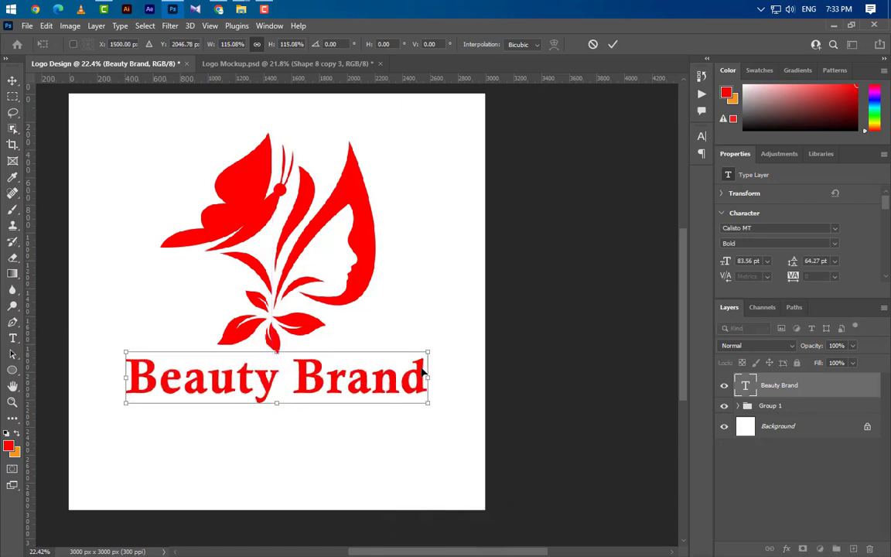
pyautogui.click(613, 44)
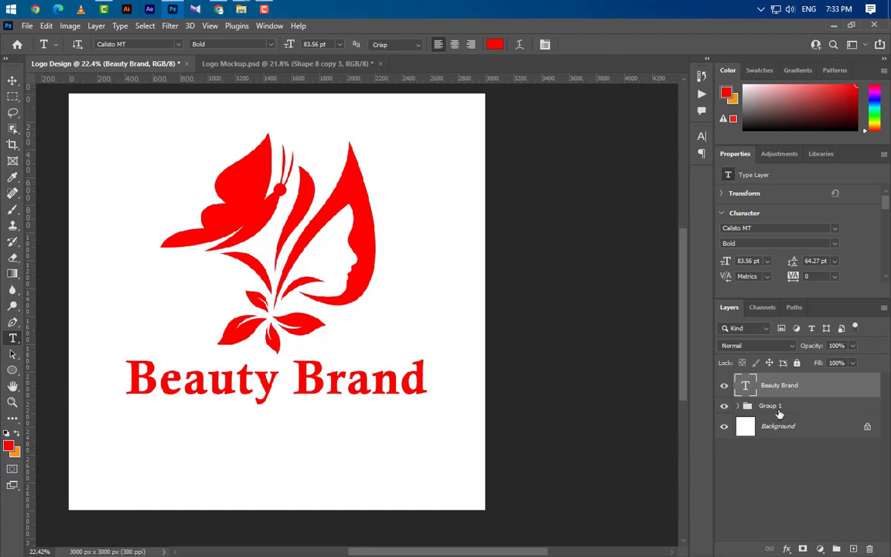
# - Group the brand text with Group 1, center the new group on the whole canvas, and clear the selection
pyautogui.click(830, 511)
pyautogui.click(835, 548)
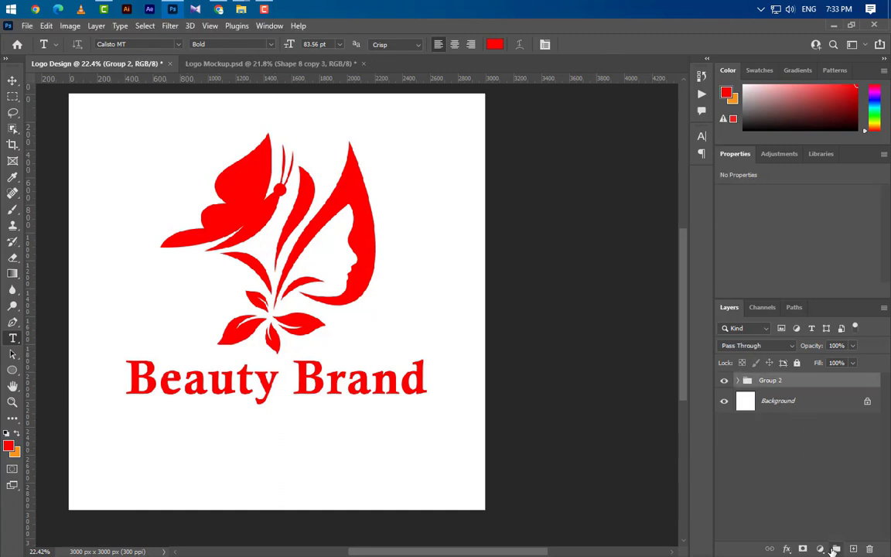
pyautogui.hotkey('ctrl', 'a')
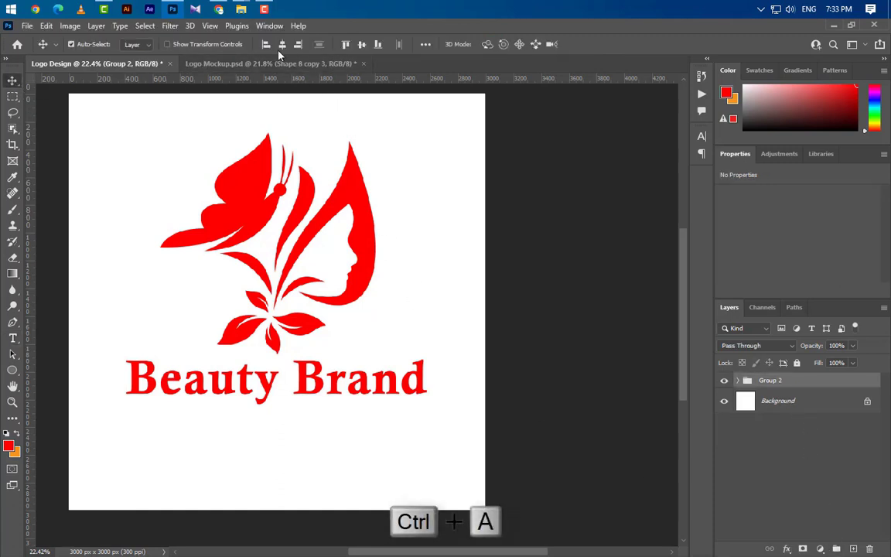
pyautogui.click(324, 43)
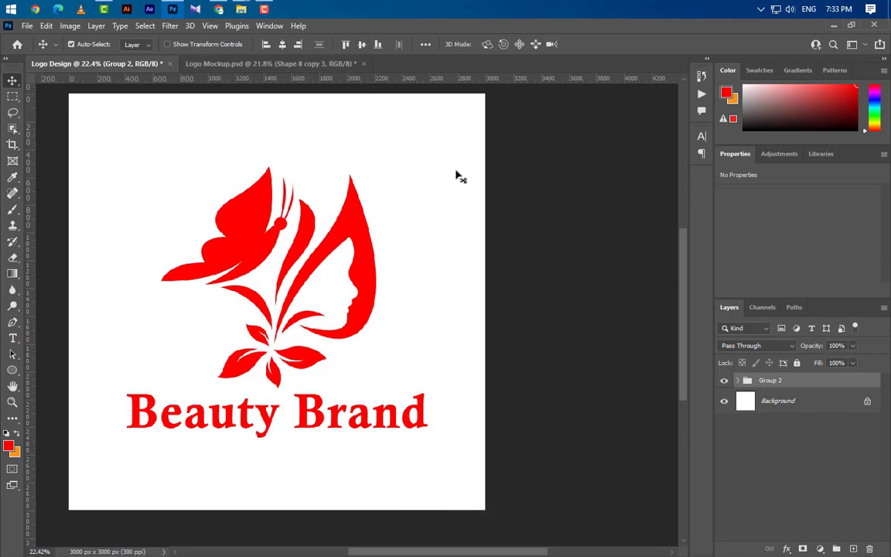
pyautogui.hotkey('ctrl', 'd')
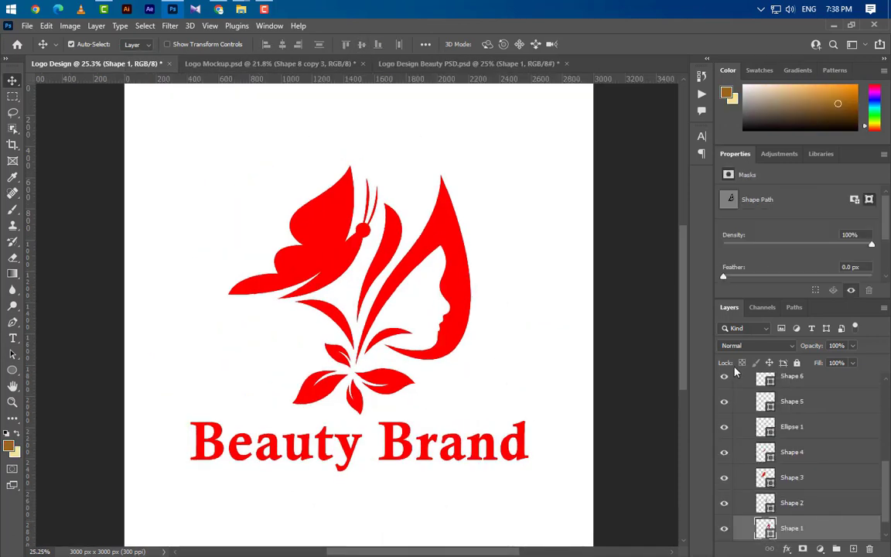
# - Add a Gradient Overlay to the Shape 1 face layer and set the gradient's first stop to brown 97661a
pyautogui.moveTo(559, 185); pyautogui.dragTo(655, 164)
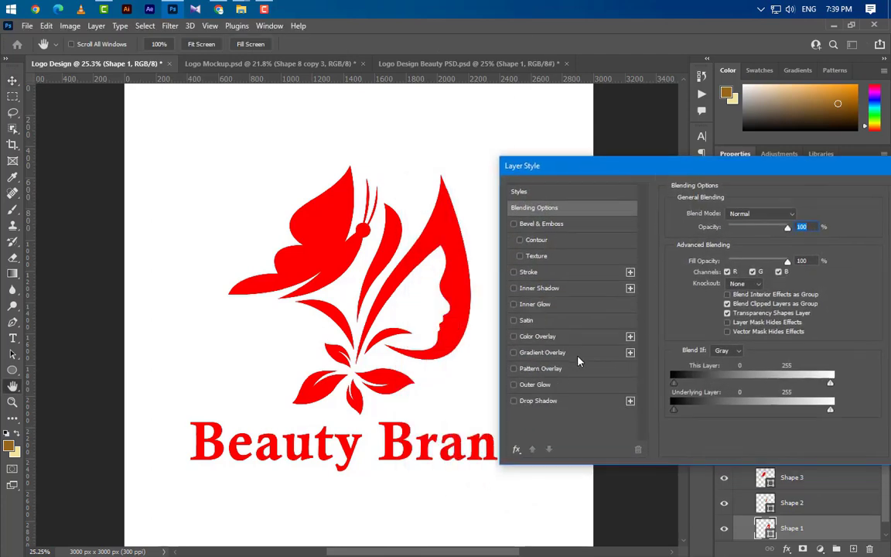
pyautogui.click(579, 357)
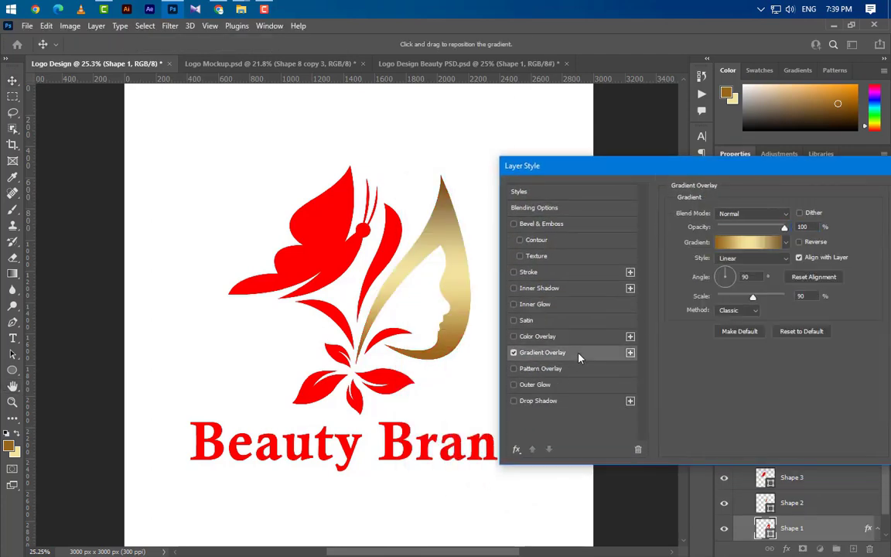
pyautogui.click(749, 243)
pyautogui.doubleClick(610, 388)
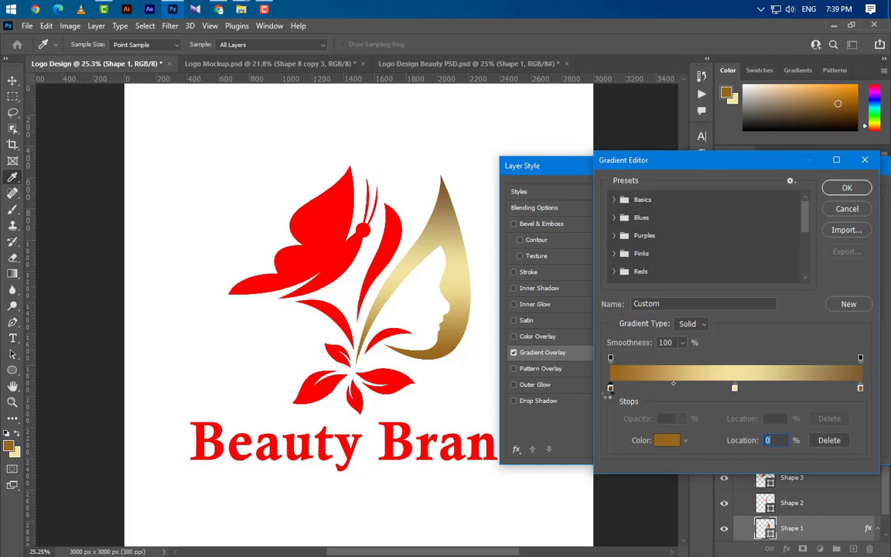
pyautogui.click(10, 443)
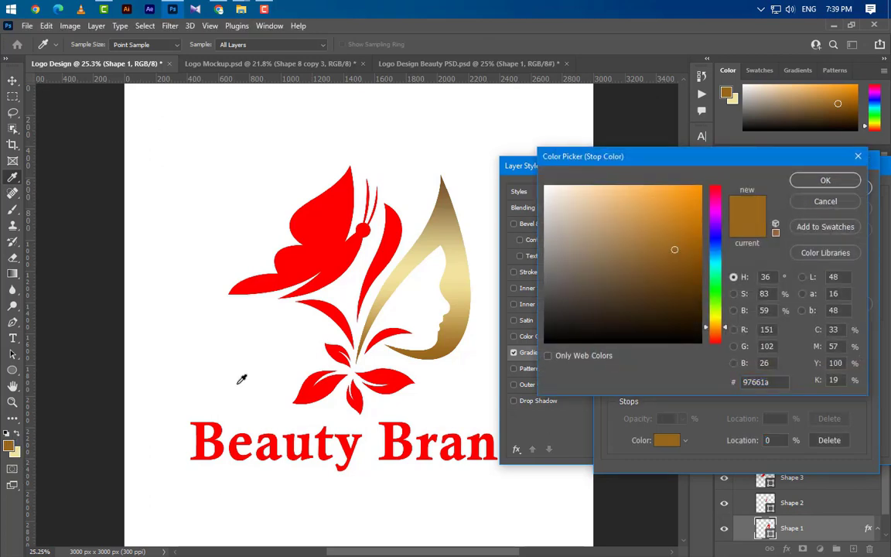
pyautogui.click(825, 182)
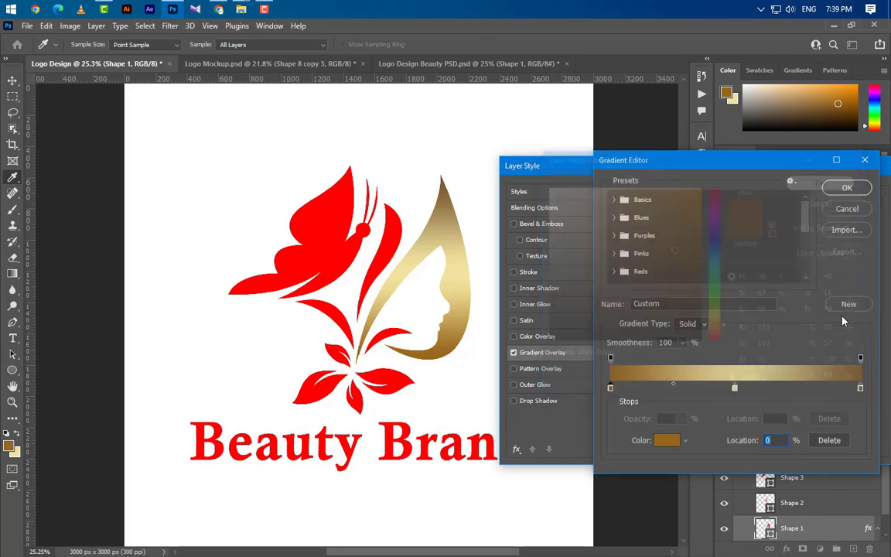
# - Set the gradient's 50% stop to f1e49e and its 100% stop to 7f5d32, and apply the overlay to Shape 1
pyautogui.doubleClick(735, 389)
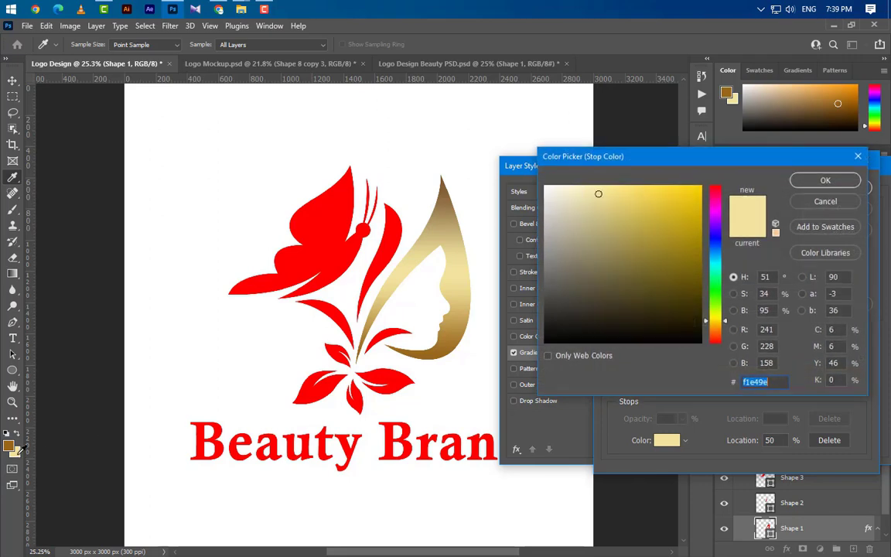
pyautogui.click(826, 181)
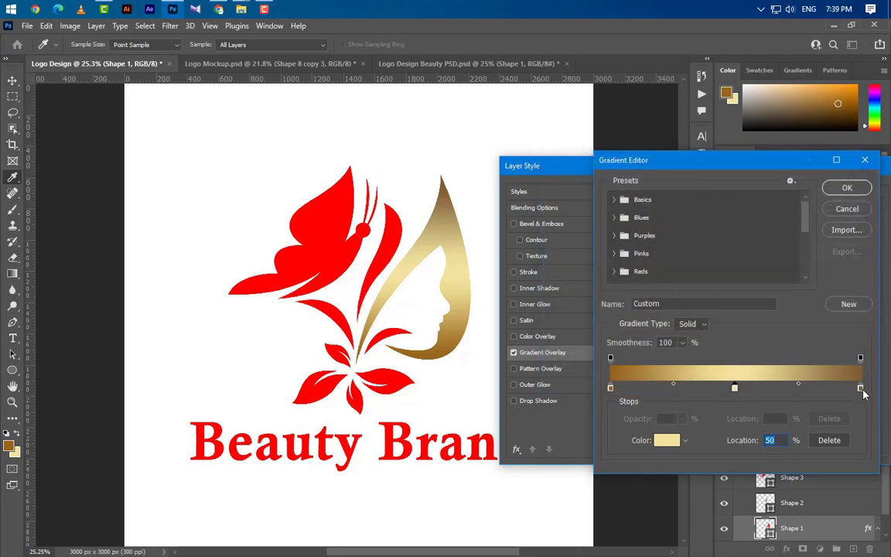
pyautogui.doubleClick(861, 388)
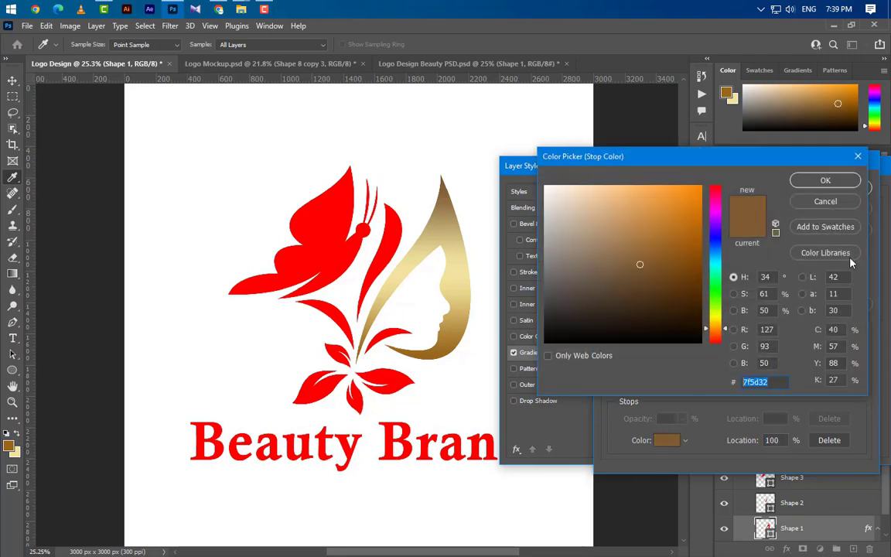
pyautogui.click(825, 180)
pyautogui.click(837, 184)
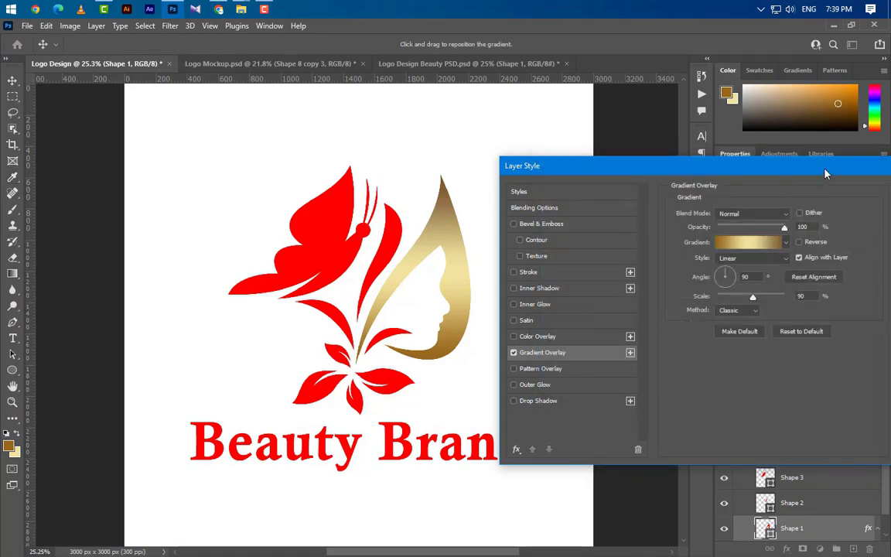
pyautogui.moveTo(826, 174); pyautogui.dragTo(619, 199)
pyautogui.click(732, 219)
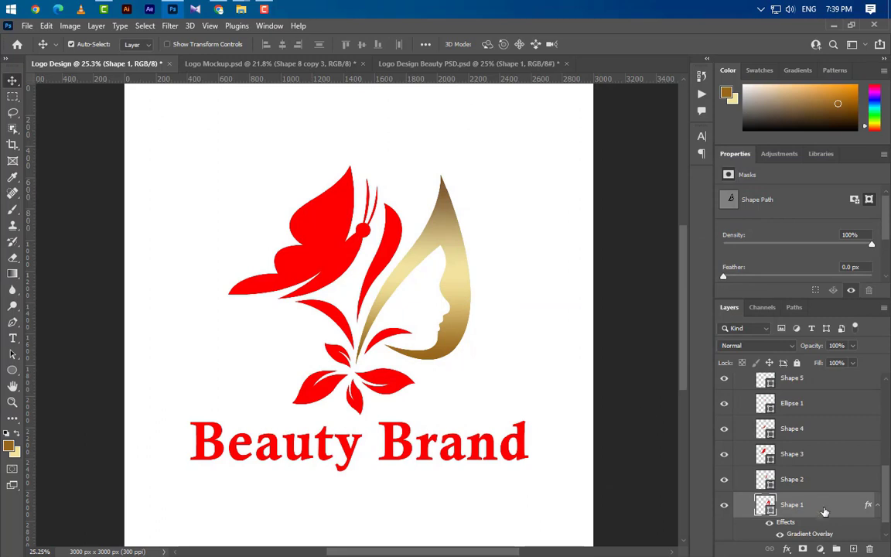
# - Copy the gold gradient layer style from Shape 1 and paste it onto the Shape 2 hair strand
pyautogui.rightClick(825, 511)
pyautogui.click(697, 313)
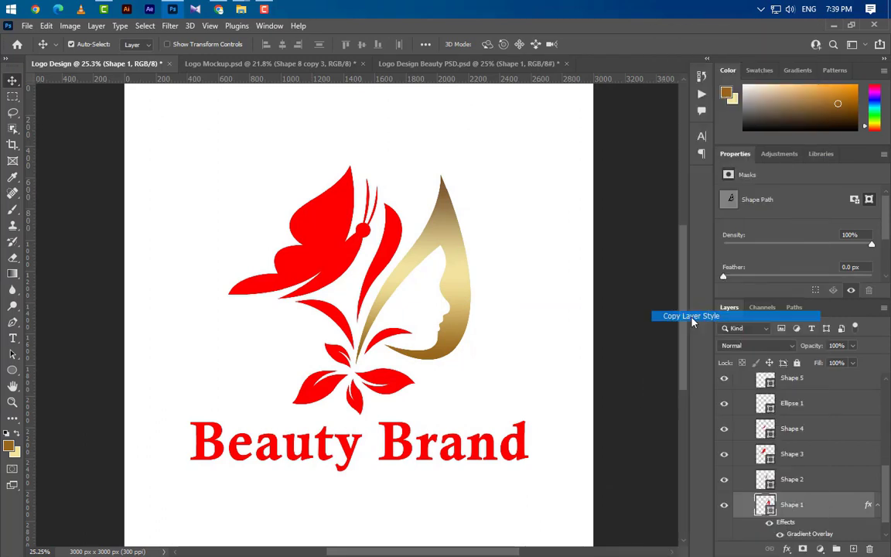
pyautogui.click(392, 246)
pyautogui.rightClick(833, 484)
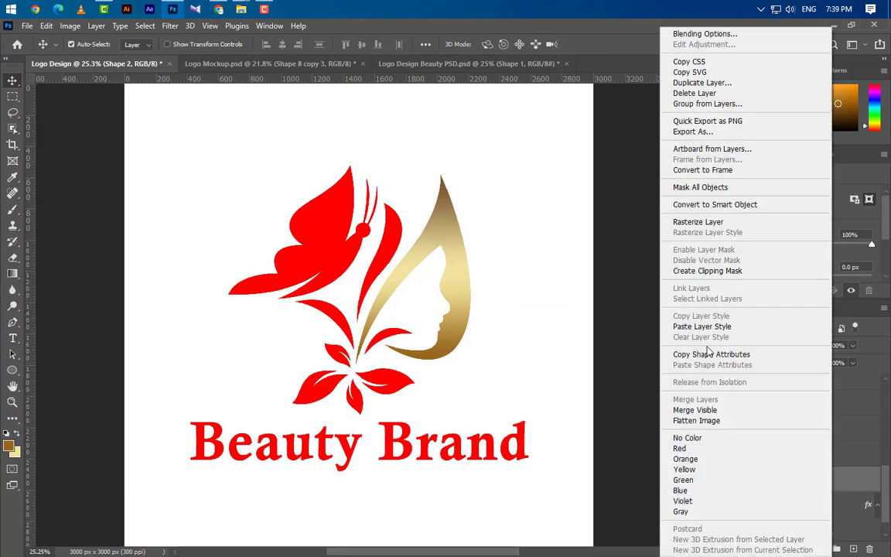
pyautogui.click(686, 327)
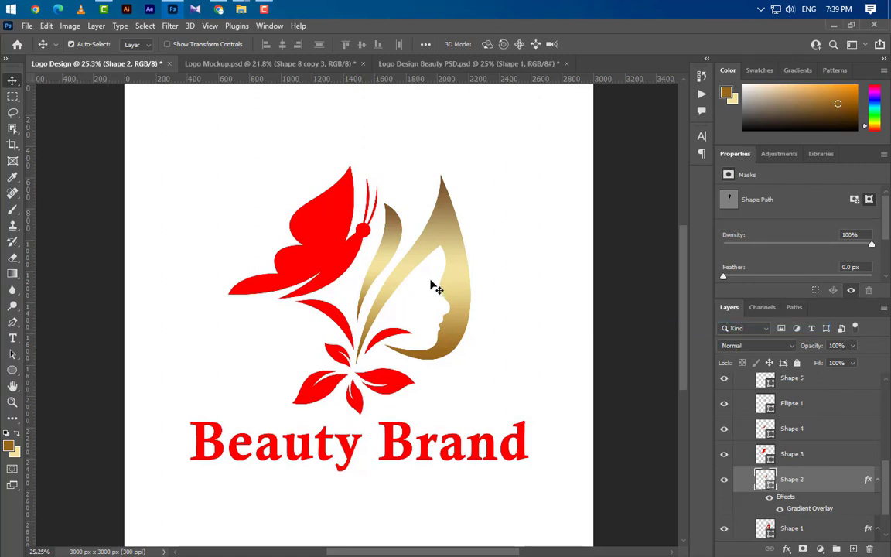
# - Group the butterfly layers Shape 3 through Shape 6 together with Ellipse 1, and convert the group to a smart object
pyautogui.click(348, 264)
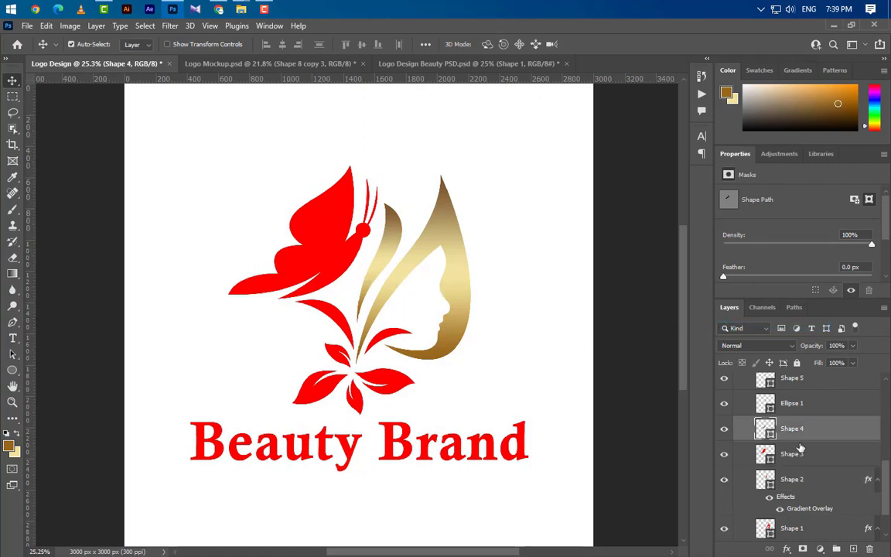
pyautogui.click(725, 454)
pyautogui.click(725, 454)
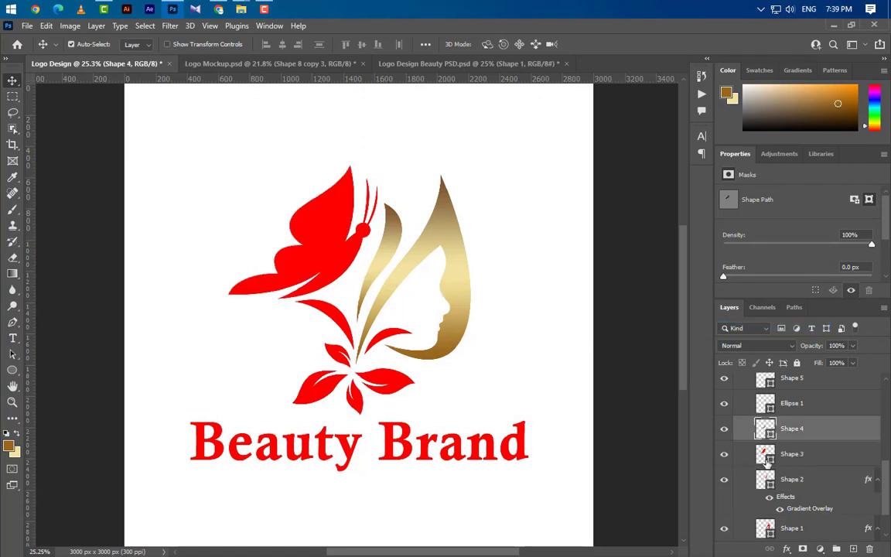
pyautogui.keyDown('ctrl'); pyautogui.click(807, 457); pyautogui.keyUp('ctrl')
pyautogui.scroll(1, 817, 483)
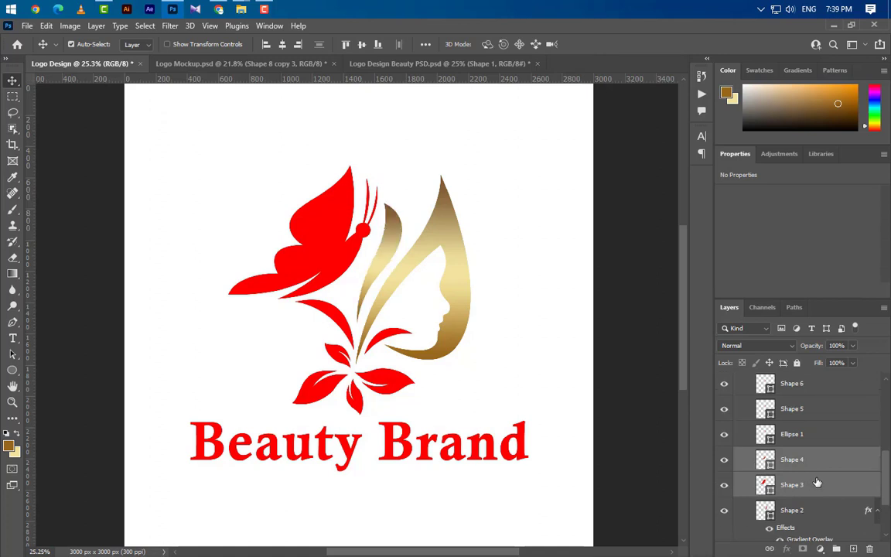
pyautogui.scroll(1, 817, 483)
pyautogui.keyDown('ctrl'); pyautogui.click(821, 464); pyautogui.keyUp('ctrl')
pyautogui.keyDown('ctrl'); pyautogui.click(816, 438); pyautogui.keyUp('ctrl')
pyautogui.keyDown('ctrl'); pyautogui.click(816, 415); pyautogui.keyUp('ctrl')
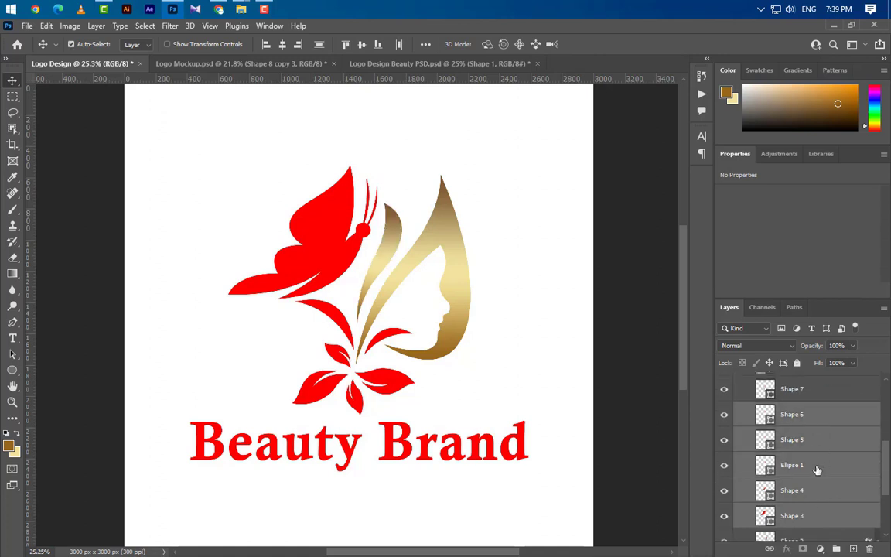
pyautogui.scroll(2, 817, 470)
pyautogui.click(727, 439)
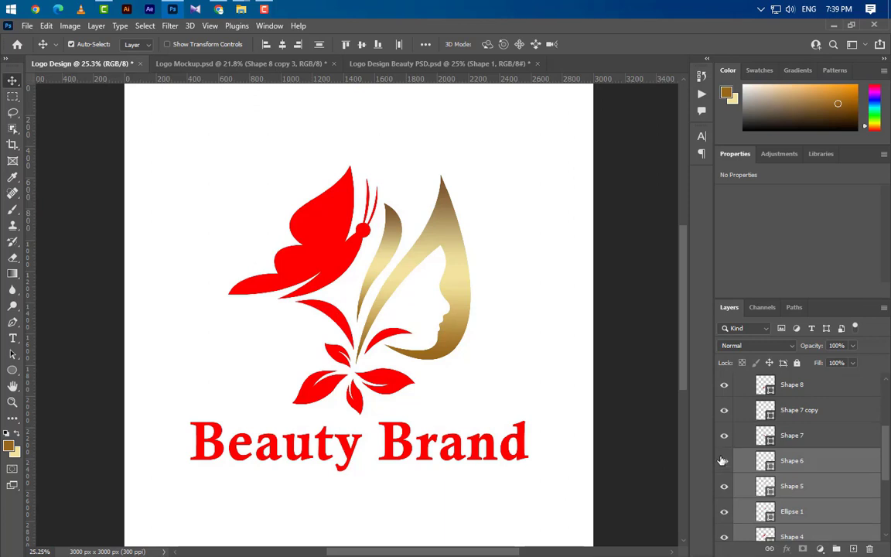
pyautogui.click(723, 462)
pyautogui.click(722, 462)
pyautogui.click(837, 548)
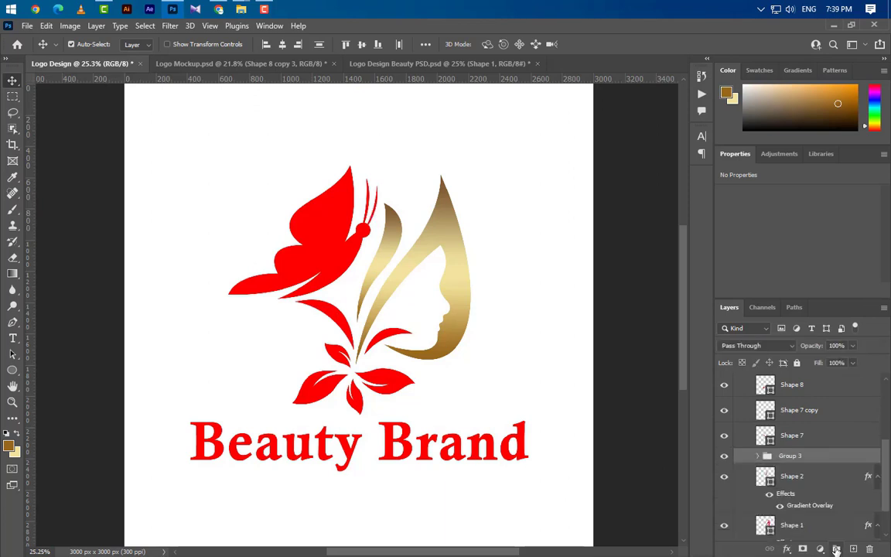
pyautogui.rightClick(811, 460)
pyautogui.click(731, 215)
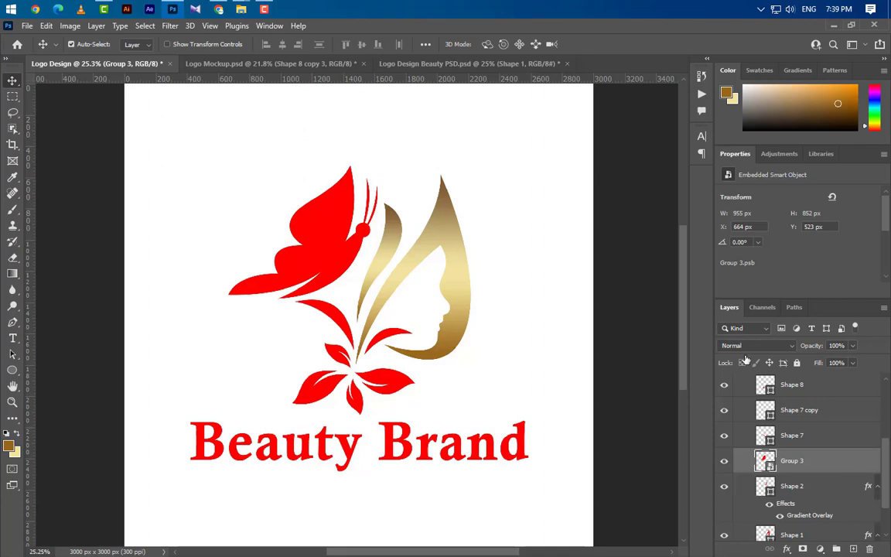
# - Add the gold Gradient Overlay to the Group 3 butterfly at an angle of 55° and shift the gradient slightly left
pyautogui.moveTo(423, 202); pyautogui.dragTo(591, 184)
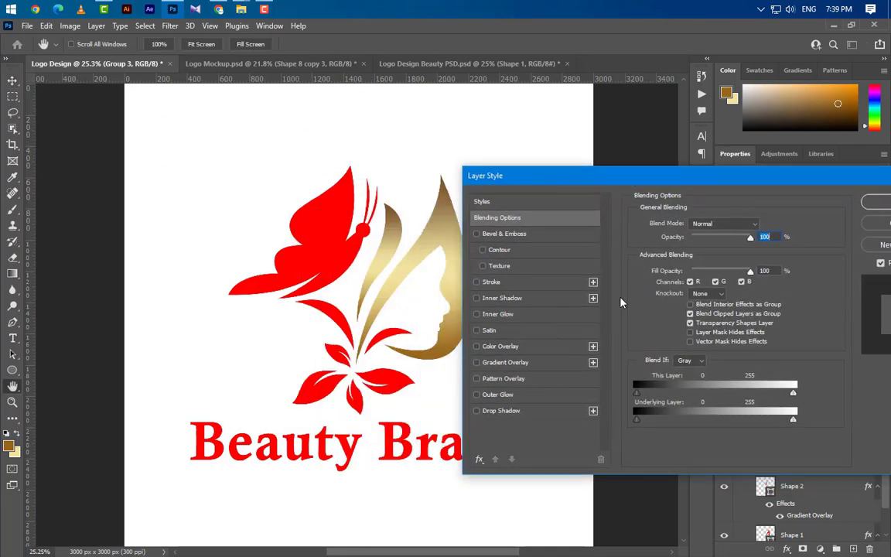
pyautogui.click(546, 365)
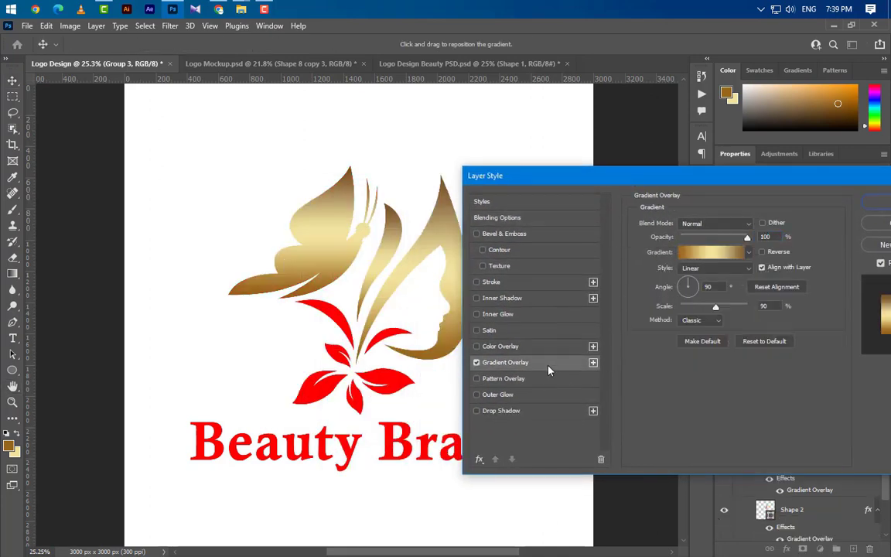
pyautogui.click(711, 287)
pyautogui.hotkey('shift', 'Down')
pyautogui.hotkey('shift', 'Down')
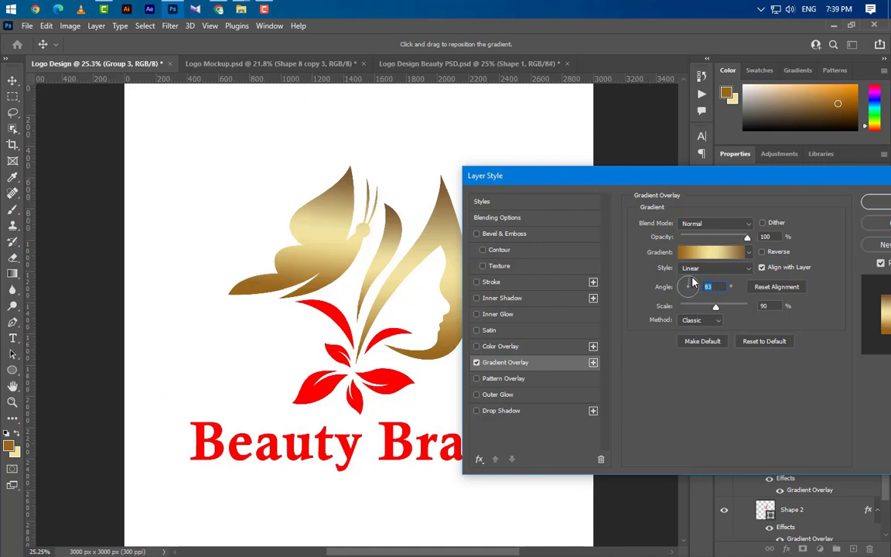
pyautogui.click(695, 279)
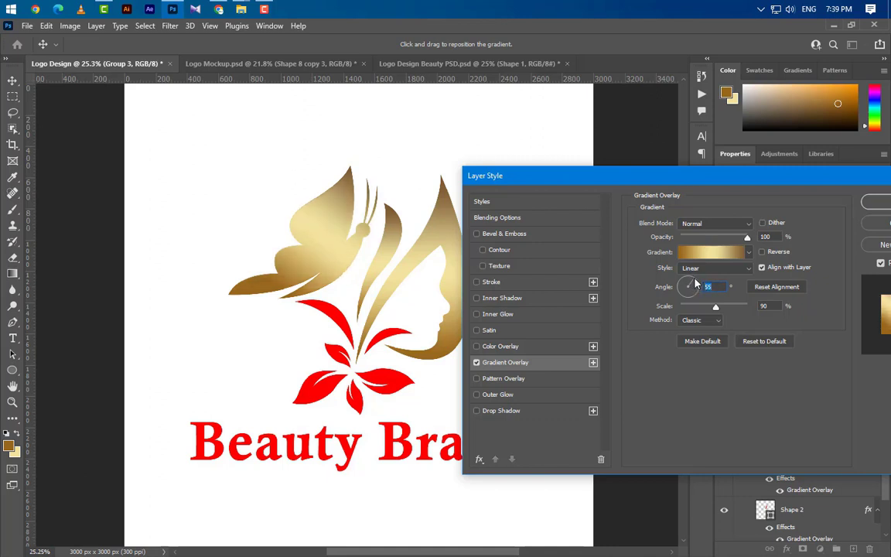
pyautogui.click(341, 251)
pyautogui.moveTo(342, 255); pyautogui.dragTo(330, 256)
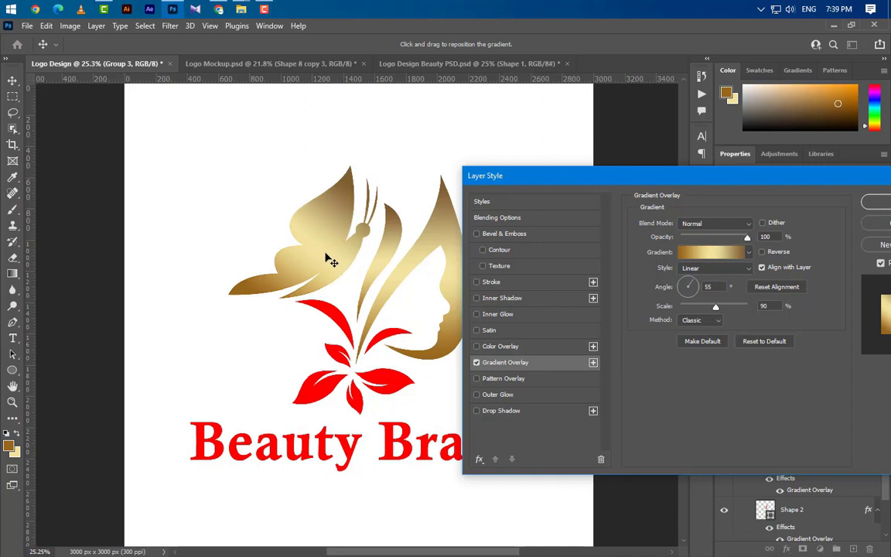
pyautogui.click(880, 205)
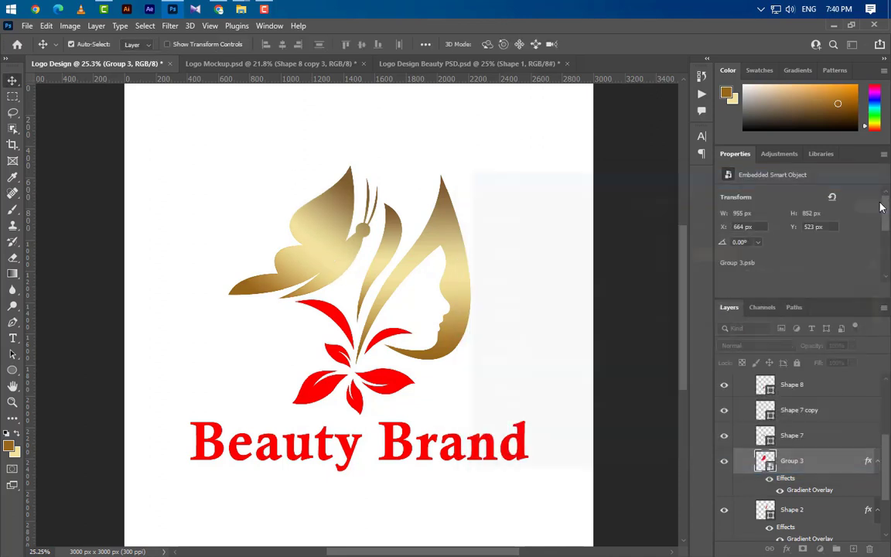
# - Apply the gold Gradient Overlay to the Shape 7 curved leaf below the butterfly, with the angle set to 142°
pyautogui.click(841, 435)
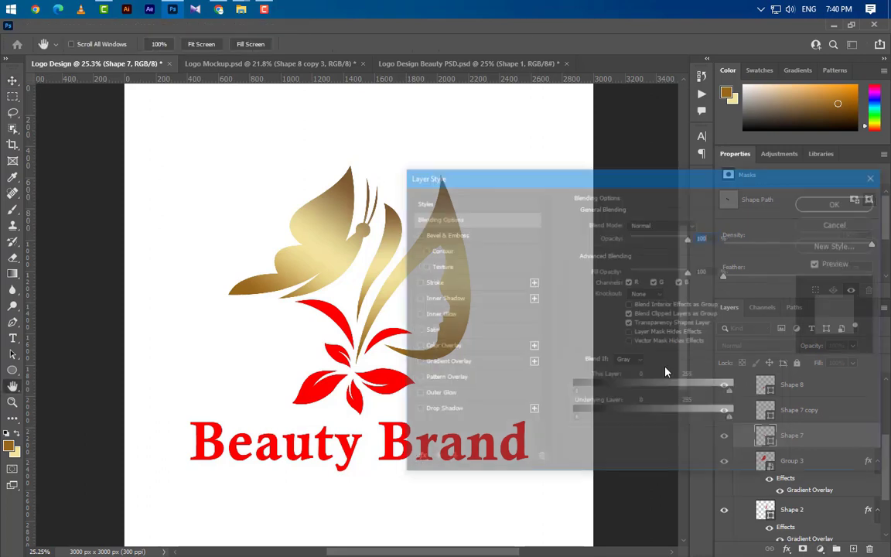
pyautogui.moveTo(531, 180); pyautogui.dragTo(567, 178)
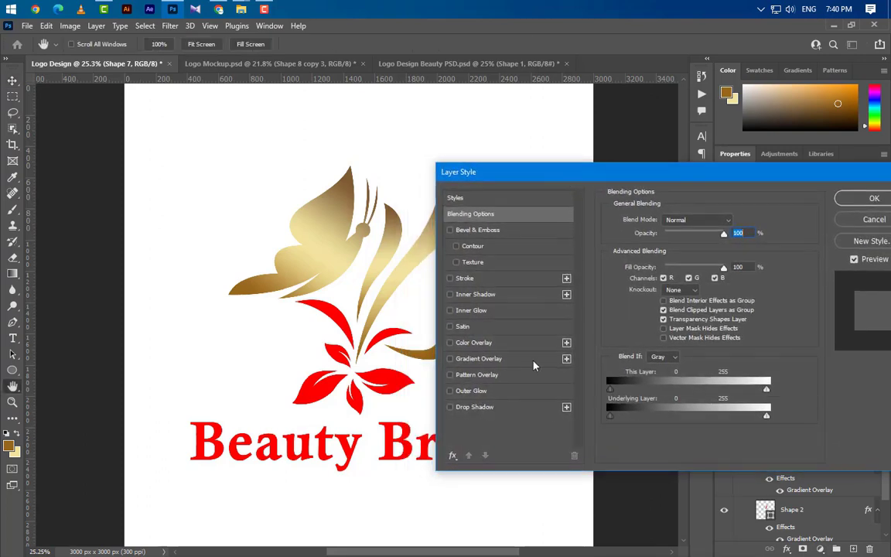
pyautogui.click(539, 363)
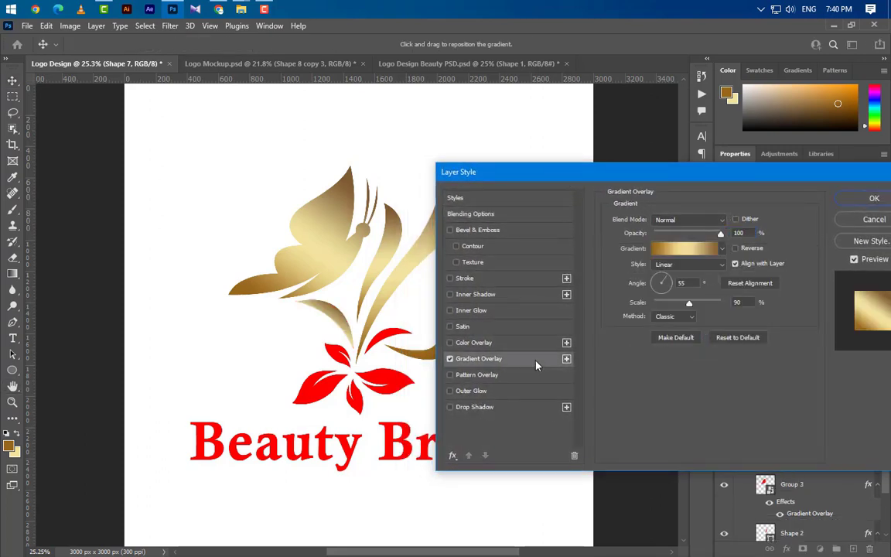
pyautogui.click(660, 280)
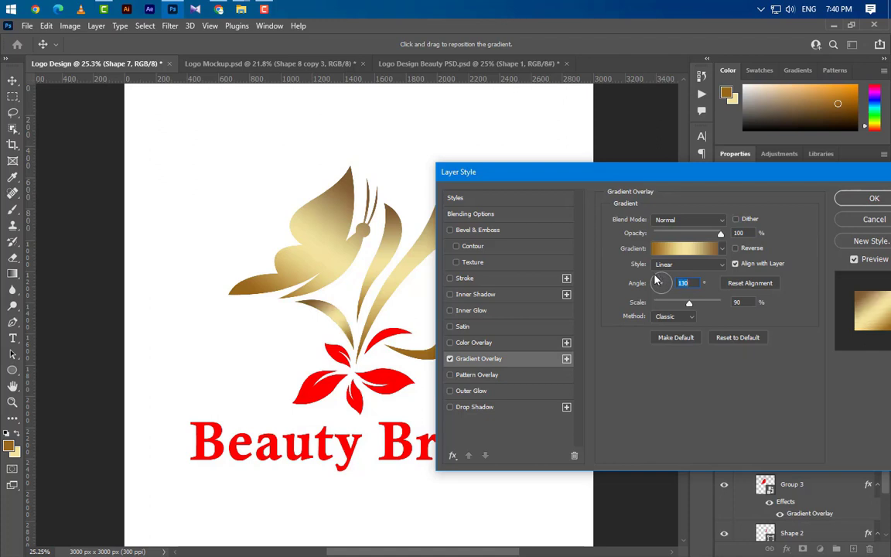
pyautogui.click(655, 277)
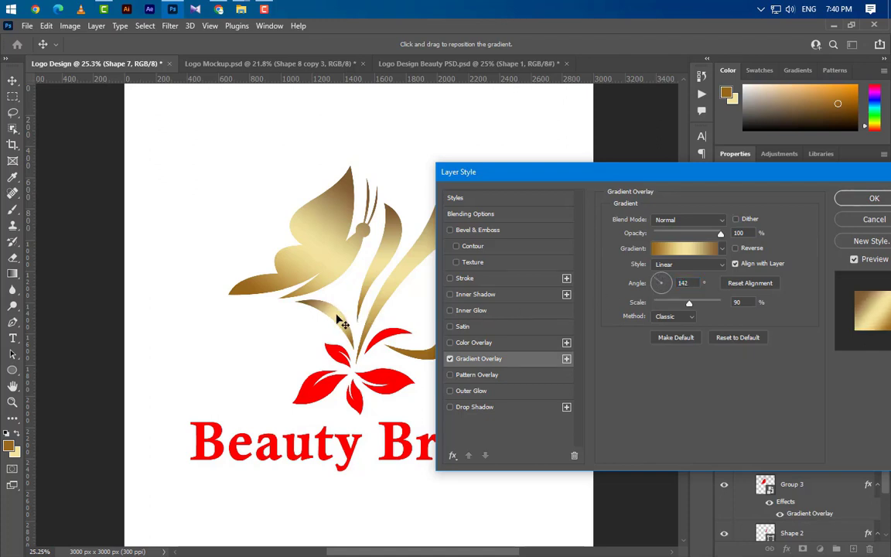
pyautogui.click(870, 198)
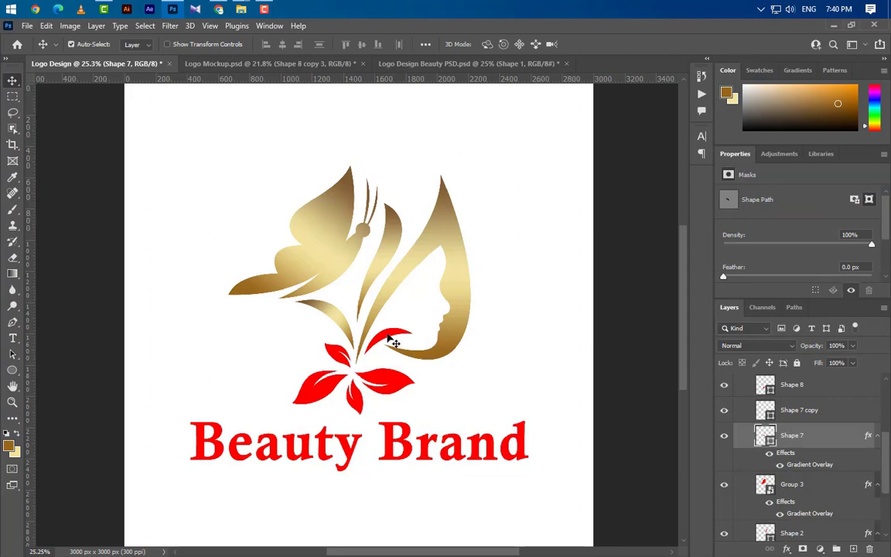
# - Apply the gold Gradient Overlay to the Shape 7 copy leaf beside the chin at 43°, nudging the gradient slightly right
pyautogui.click(791, 402)
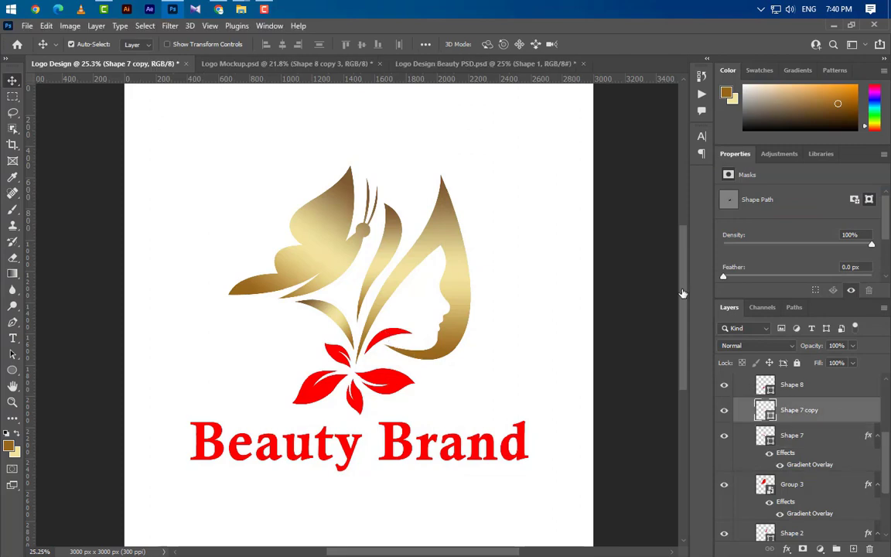
pyautogui.click(482, 360)
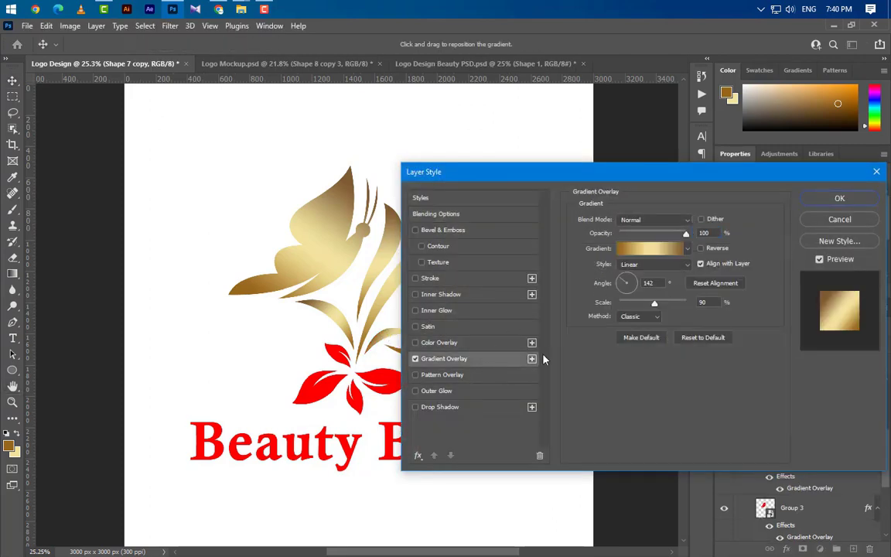
pyautogui.moveTo(516, 165); pyautogui.dragTo(611, 165)
pyautogui.click(729, 279)
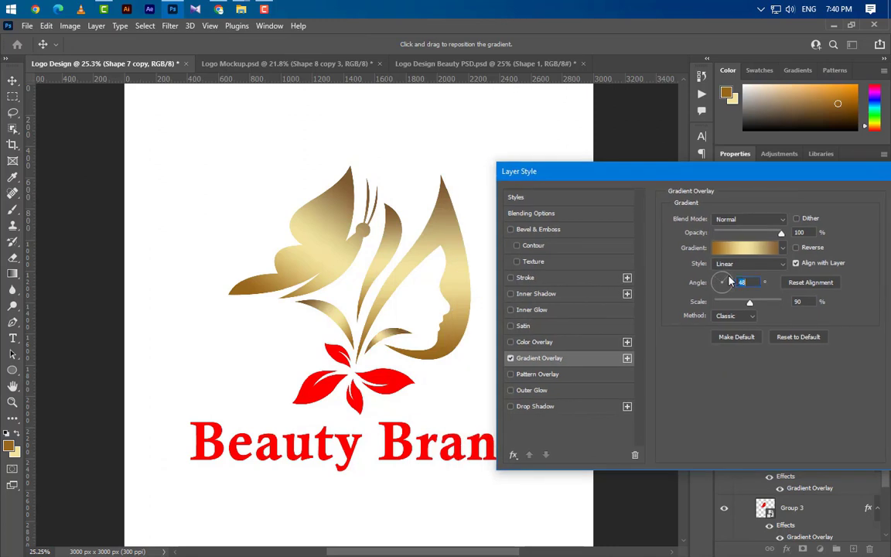
pyautogui.moveTo(386, 341); pyautogui.dragTo(389, 341)
pyautogui.moveTo(842, 181); pyautogui.dragTo(767, 170)
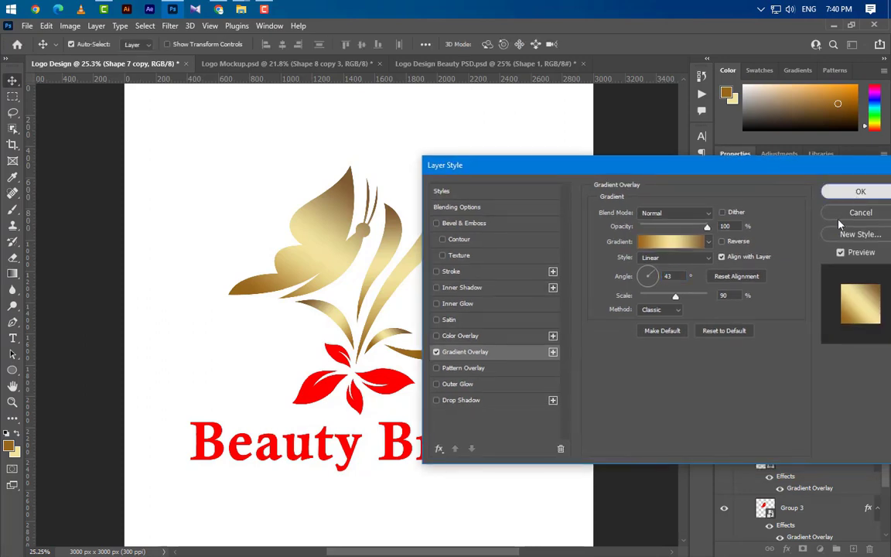
pyautogui.press('Return')
# - Apply the gold Gradient Overlay to the Shape 8 lower-left leaf at 43° and shift the gradient left and slightly up
pyautogui.click(800, 395)
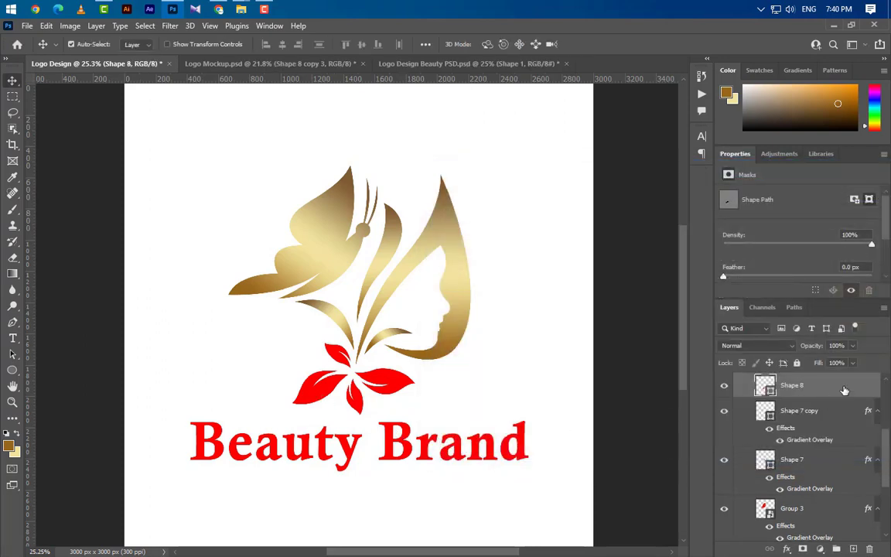
pyautogui.doubleClick(827, 385)
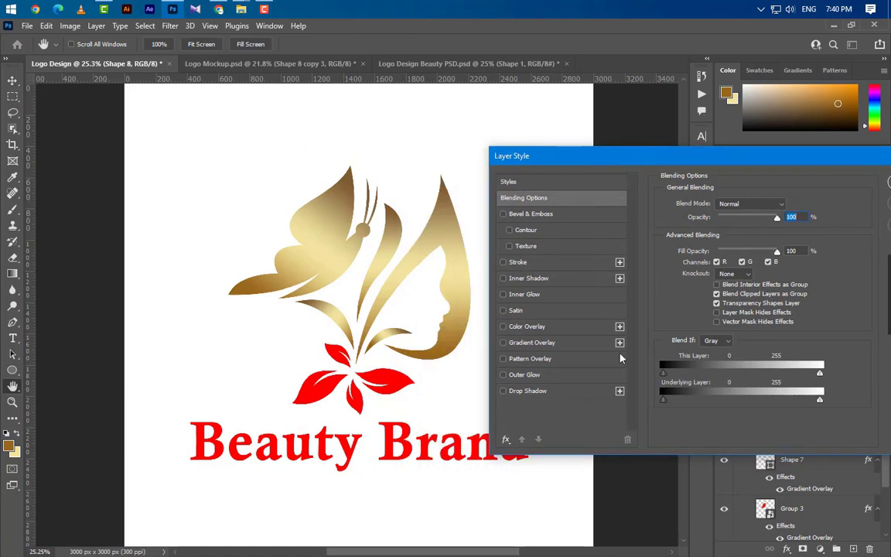
pyautogui.click(542, 343)
pyautogui.moveTo(344, 404); pyautogui.dragTo(326, 396)
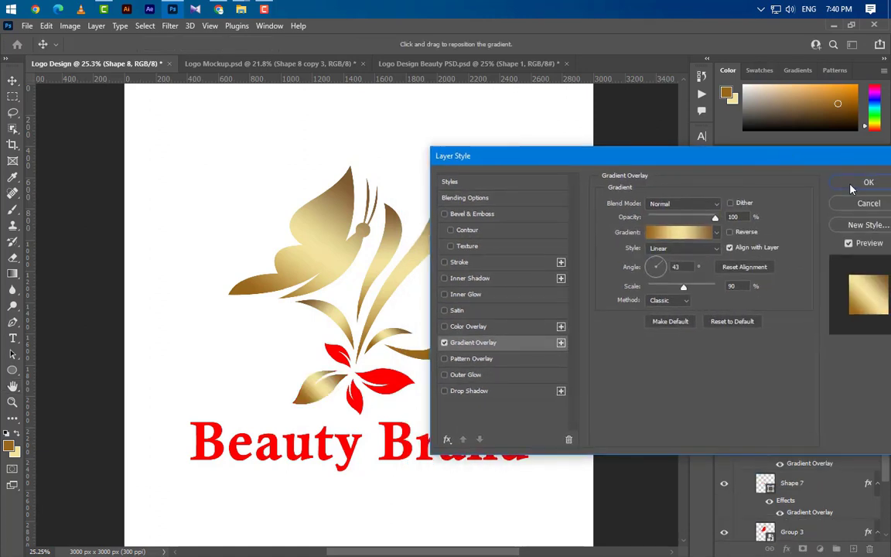
pyautogui.press('Return')
# - Apply the gold Gradient Overlay to the Shape 8 copy lower-right leaf, with the angle set to -7°
pyautogui.hotkey('ctrl', 'j')
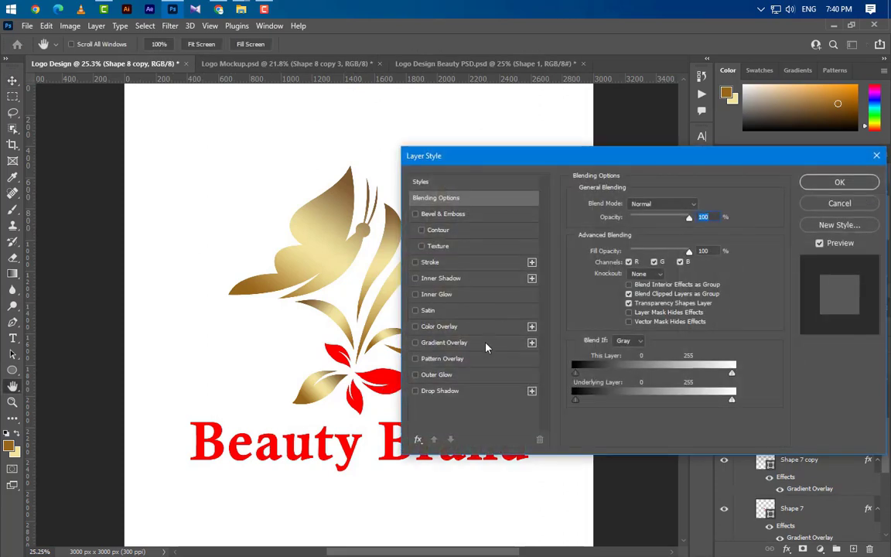
pyautogui.click(485, 345)
pyautogui.moveTo(565, 165); pyautogui.dragTo(645, 163)
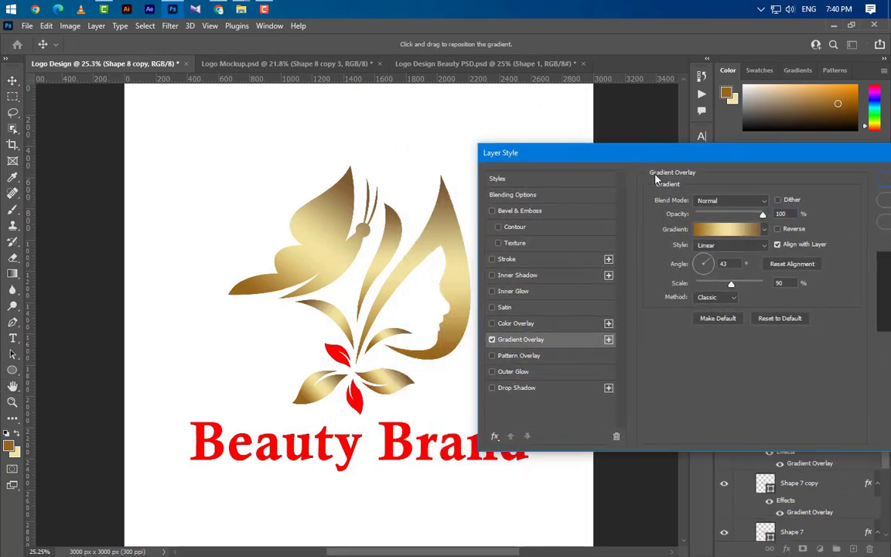
pyautogui.click(716, 260)
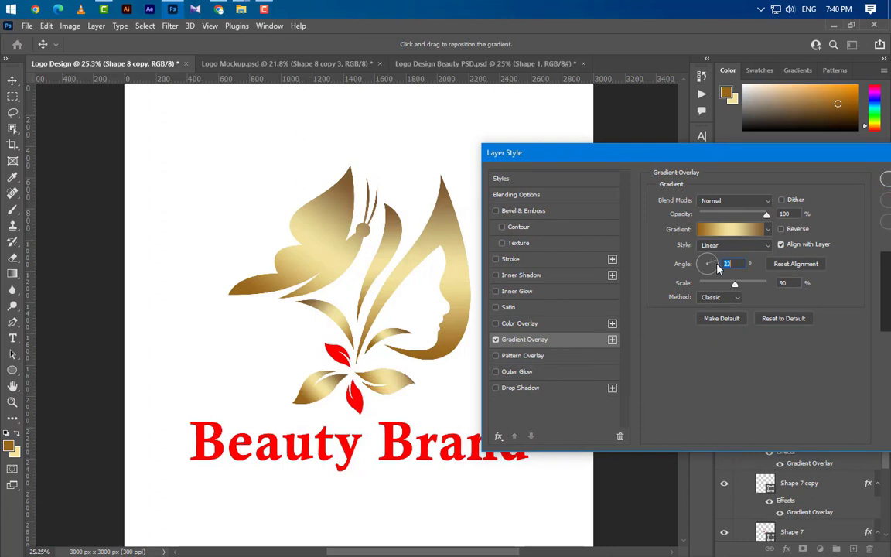
pyautogui.click(717, 266)
pyautogui.click(887, 180)
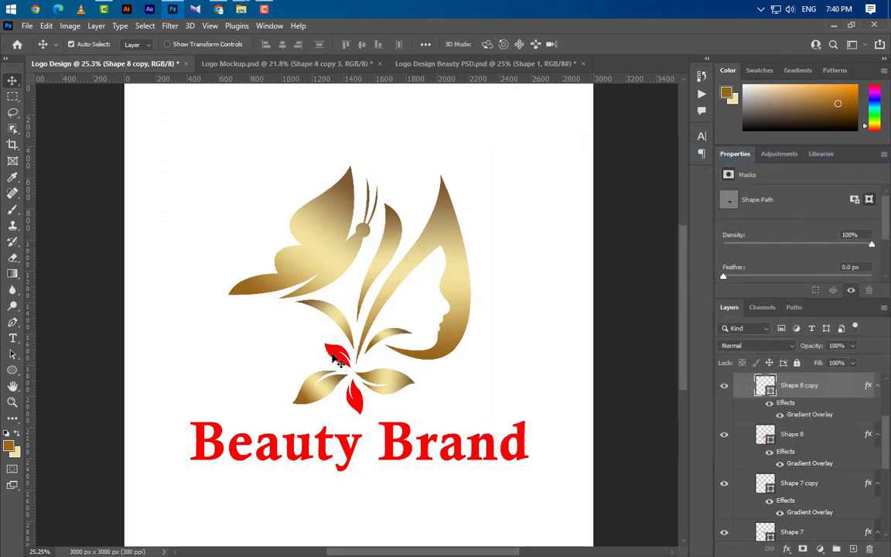
# - Apply the gold Gradient Overlay to the Shape 8 copy 2 small upper leaf at -34°, and select the Shape 8 copy 3 layer
pyautogui.hotkey('ctrl', 'j')
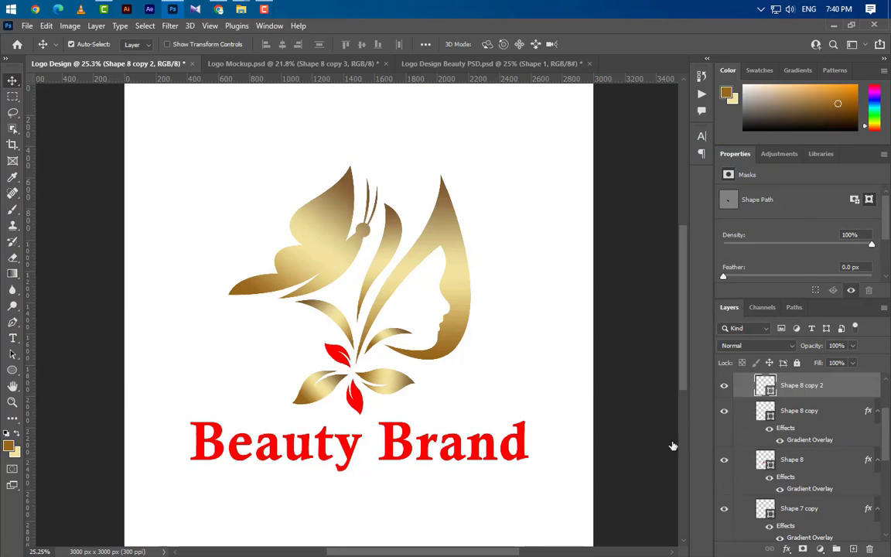
pyautogui.click(487, 344)
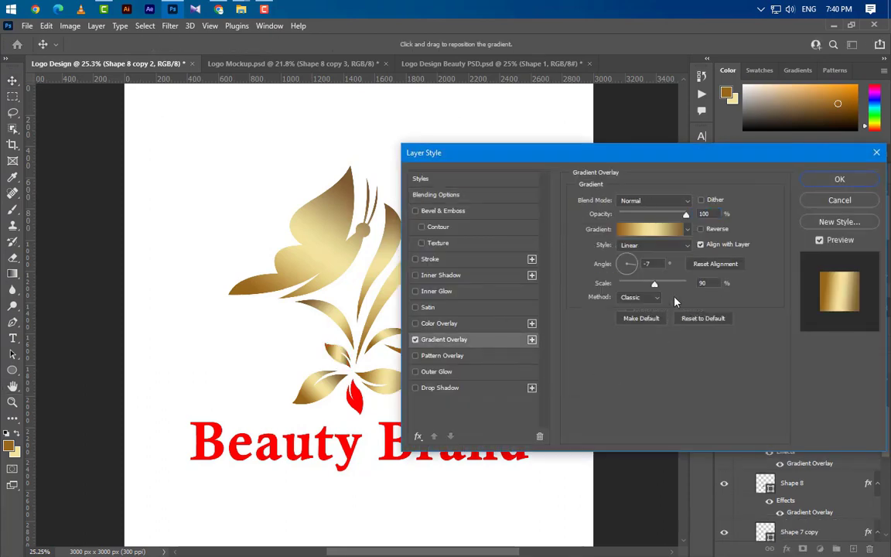
pyautogui.click(633, 272)
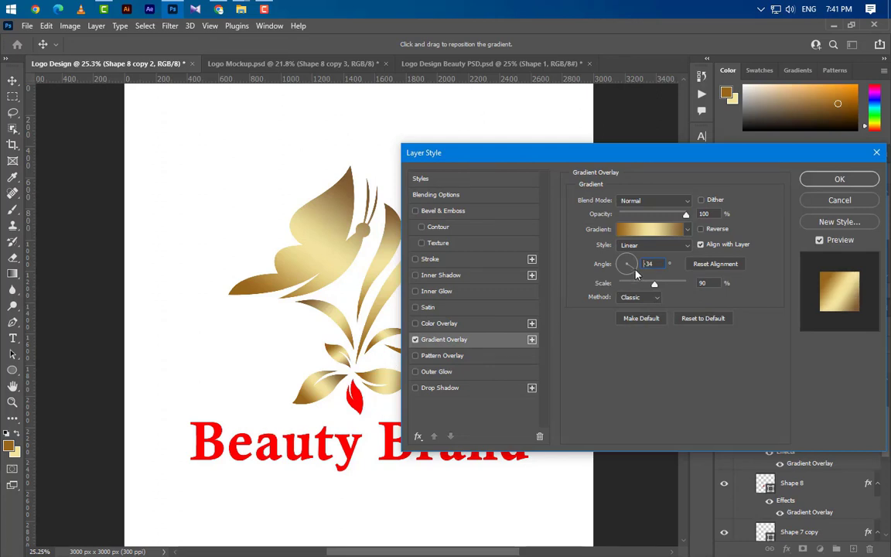
pyautogui.moveTo(347, 358); pyautogui.dragTo(342, 356)
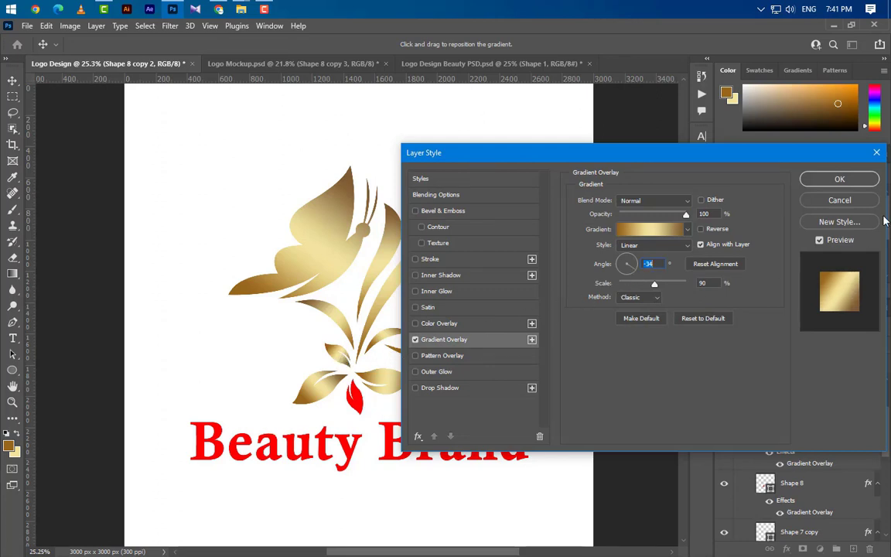
pyautogui.click(839, 178)
pyautogui.hotkey('ctrl', 'j')
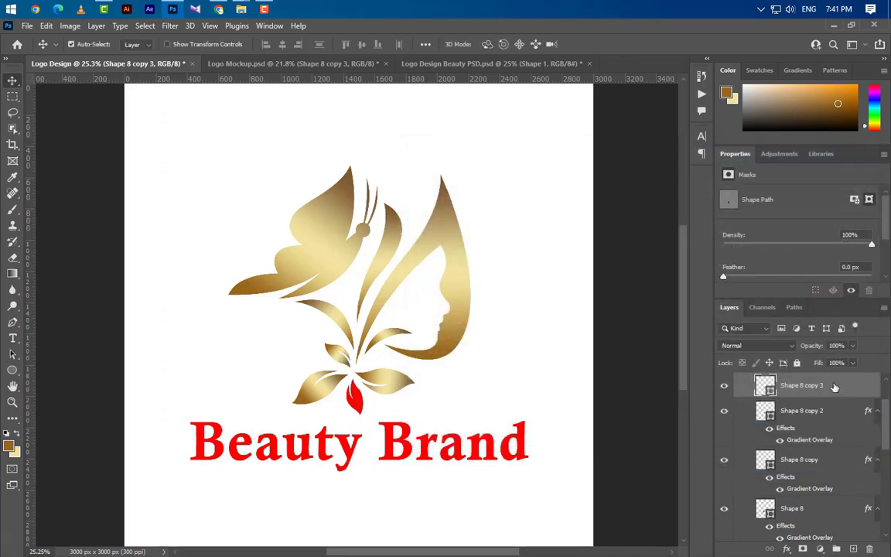
# - Apply the gold Gradient Overlay to the Shape 8 copy 3 bottom leaf at 90°, shifting the gradient slightly right and up
pyautogui.doubleClick(839, 387)
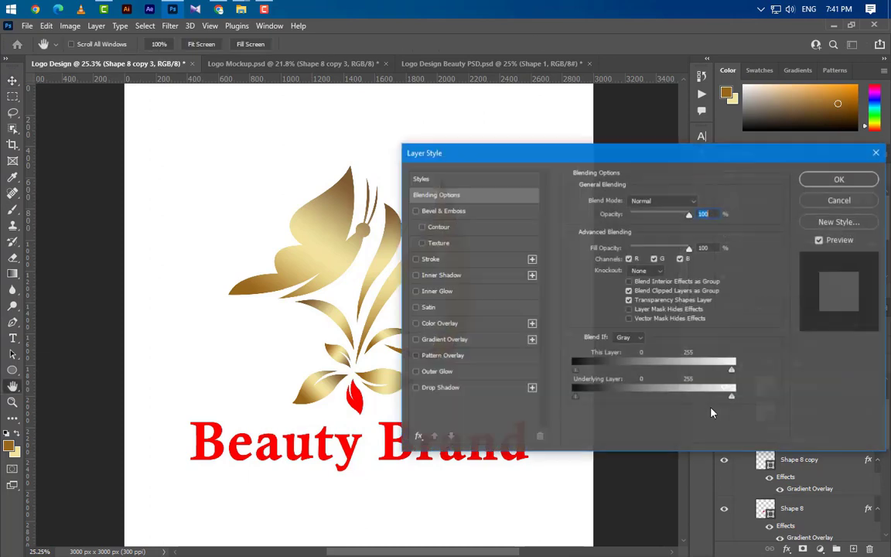
pyautogui.click(488, 341)
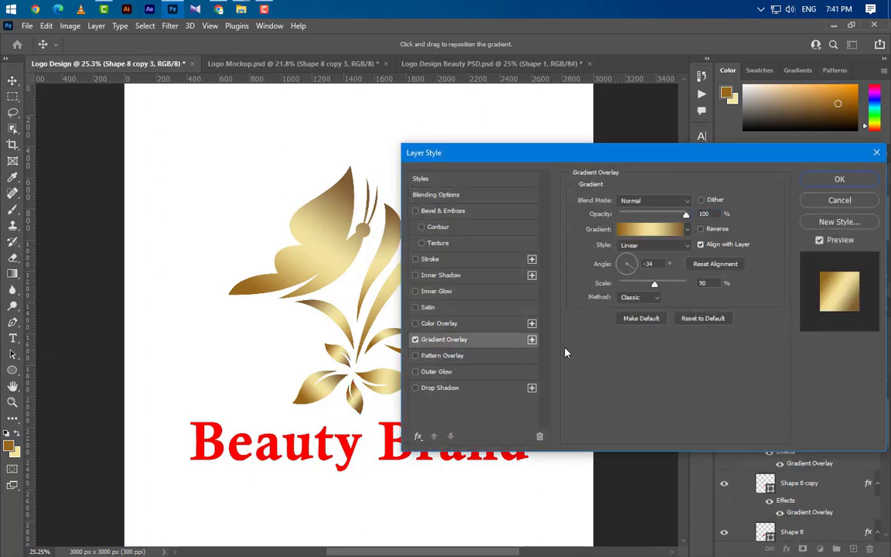
pyautogui.doubleClick(640, 264)
pyautogui.write('90')
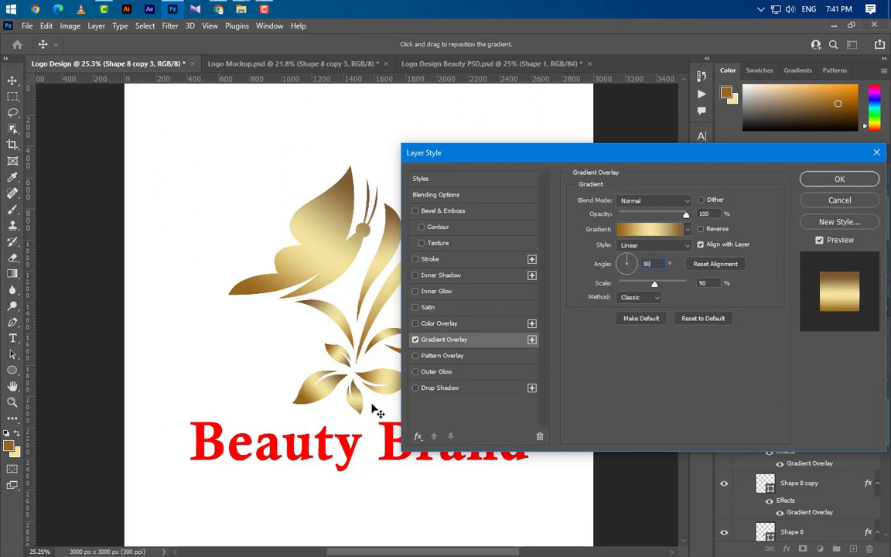
pyautogui.moveTo(372, 404); pyautogui.dragTo(395, 396)
pyautogui.click(870, 182)
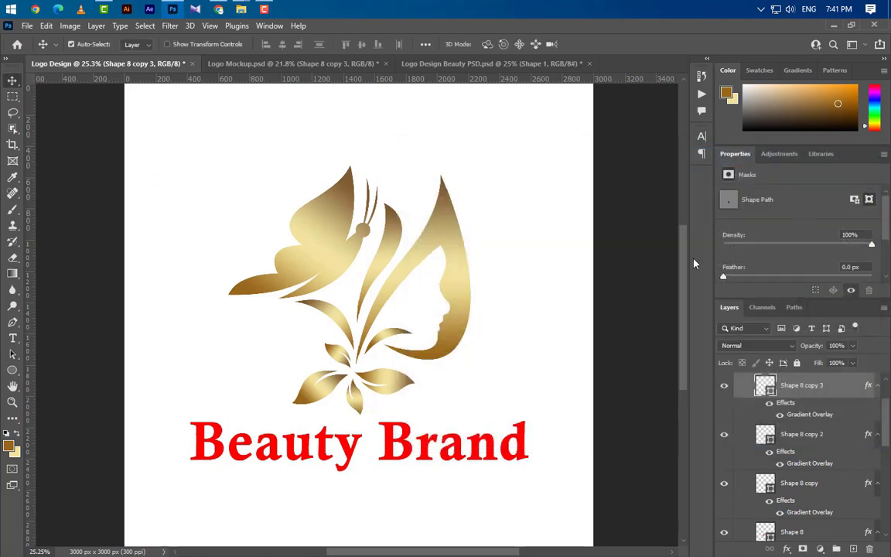
# - Apply the gold Gradient Overlay to the Beauty Brand text layer, keeping the 90° angle
pyautogui.click(408, 451)
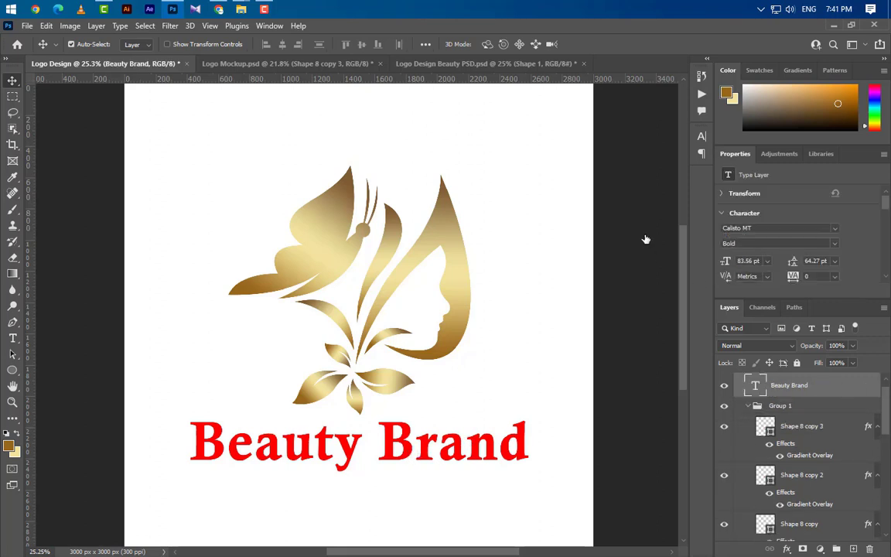
pyautogui.click(492, 342)
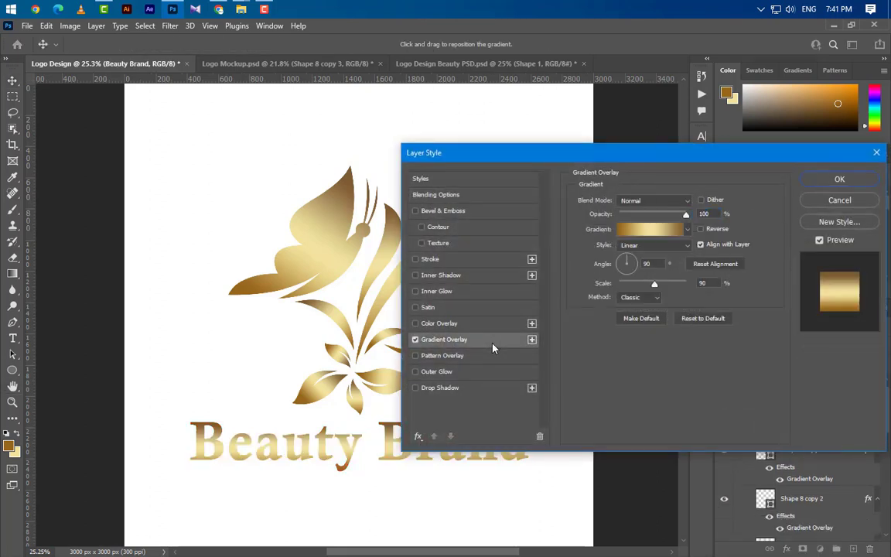
pyautogui.moveTo(630, 162); pyautogui.dragTo(707, 116)
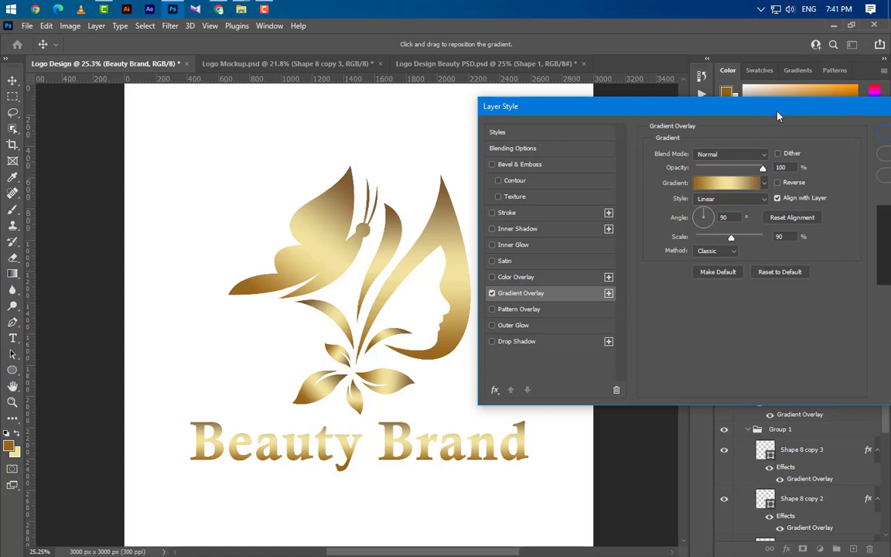
pyautogui.moveTo(778, 116); pyautogui.dragTo(714, 131)
pyautogui.click(850, 133)
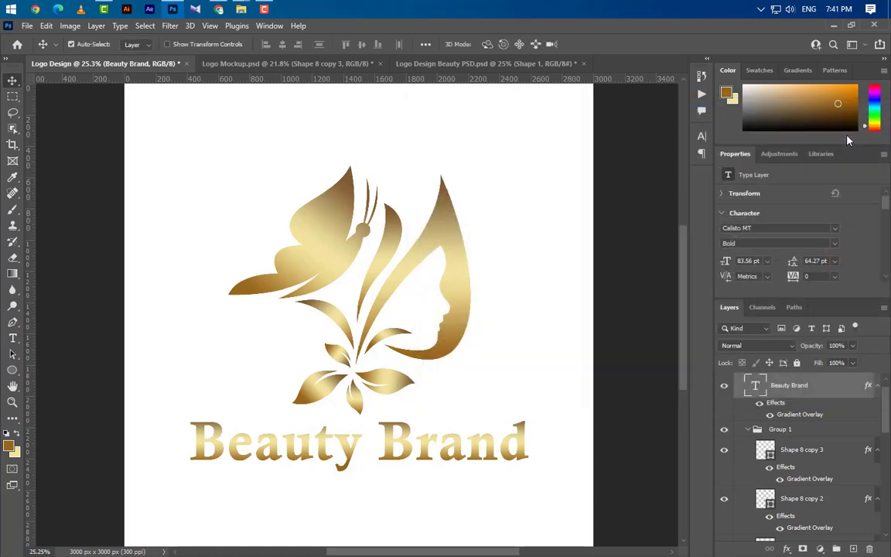
# - Convert the Beauty Brand text layer to a smart object
pyautogui.scroll(1, 557, 452)
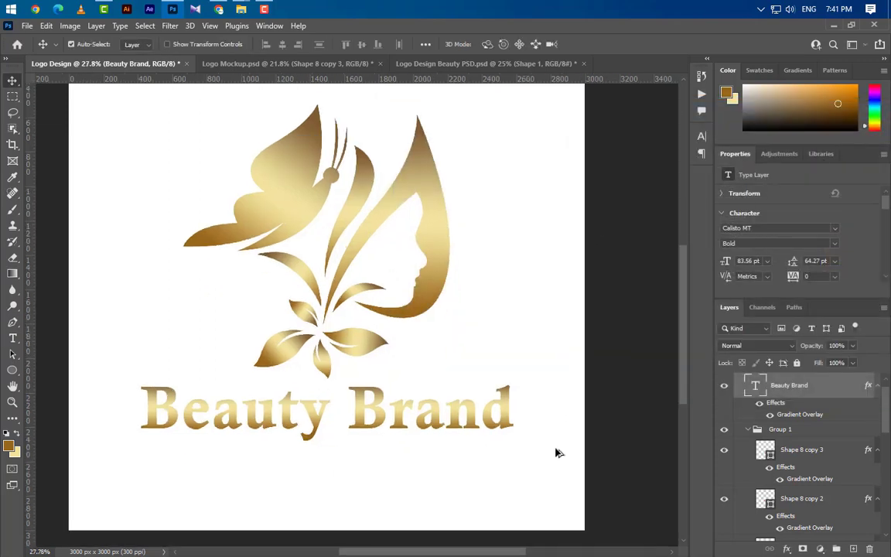
pyautogui.rightClick(843, 393)
pyautogui.click(735, 188)
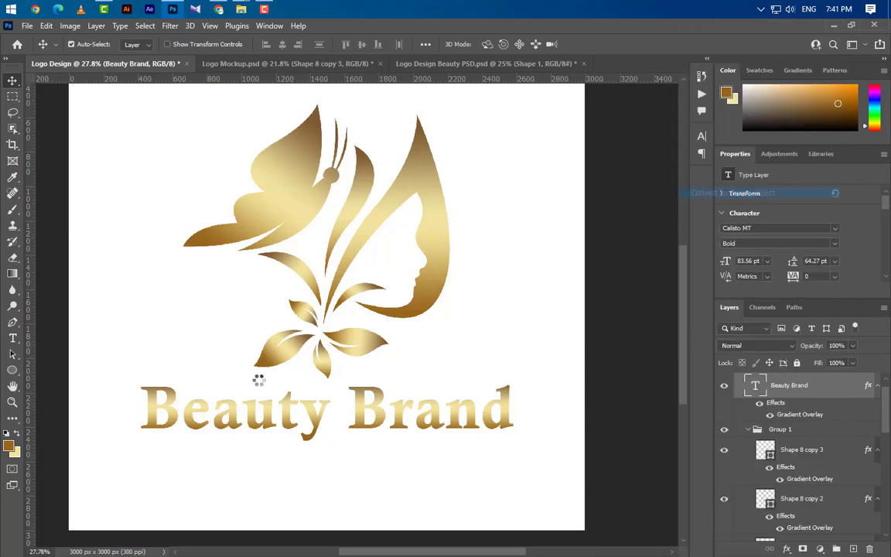
# - Draw a rectangle shape of about 1050 × 322 px covering the word "Brand"
pyautogui.rightClick(13, 372)
pyautogui.click(55, 370)
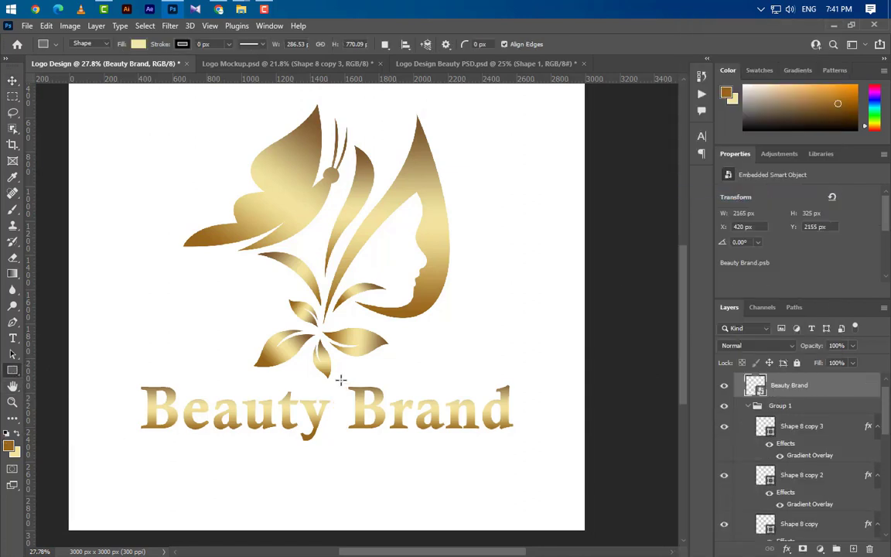
pyautogui.moveTo(341, 381); pyautogui.dragTo(522, 436)
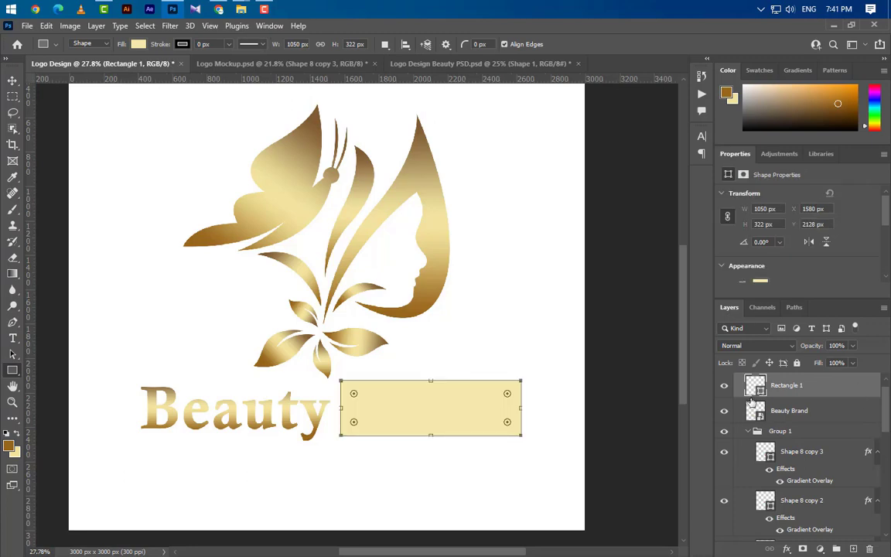
# - Add a Gradient Overlay to the Rectangle 1 layer and set the gradient's first color stop to 8f8f8f
pyautogui.doubleClick(827, 386)
pyautogui.click(444, 293)
pyautogui.moveTo(631, 109); pyautogui.dragTo(766, 87)
pyautogui.click(784, 160)
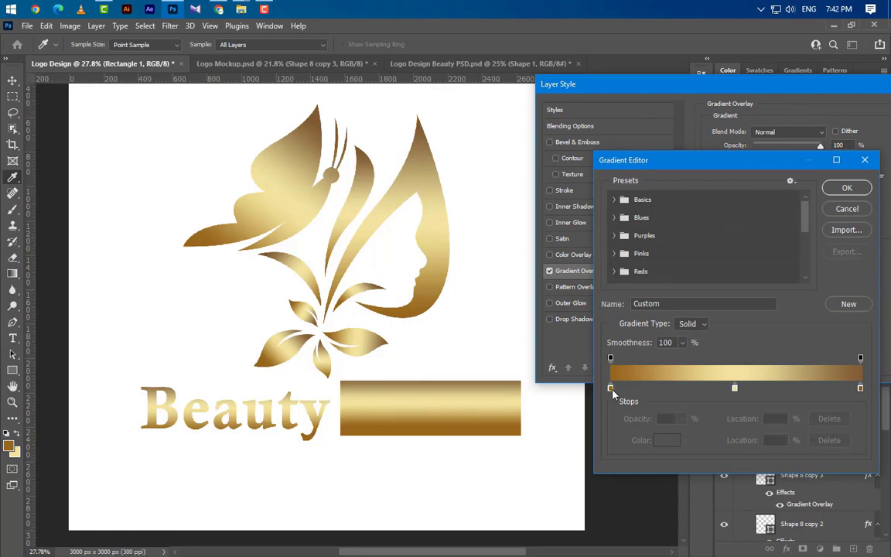
pyautogui.doubleClick(610, 388)
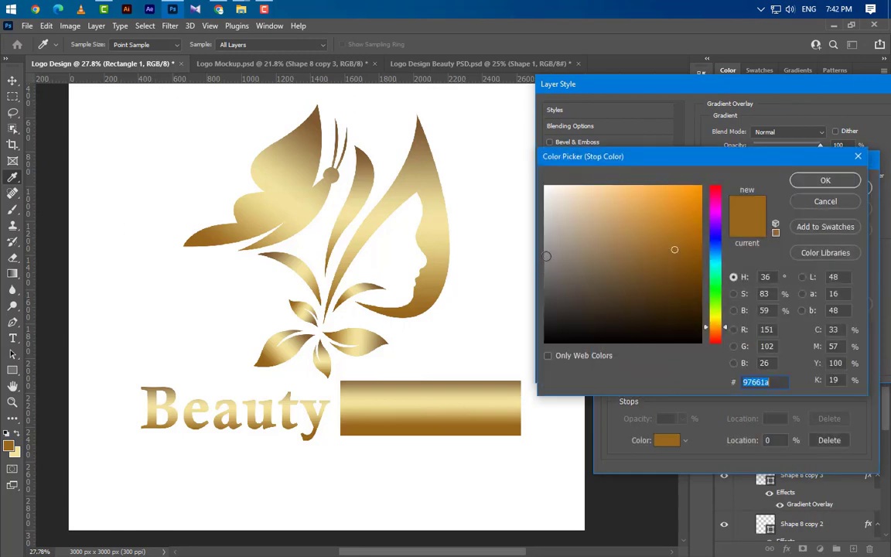
pyautogui.write('8f8f8f')
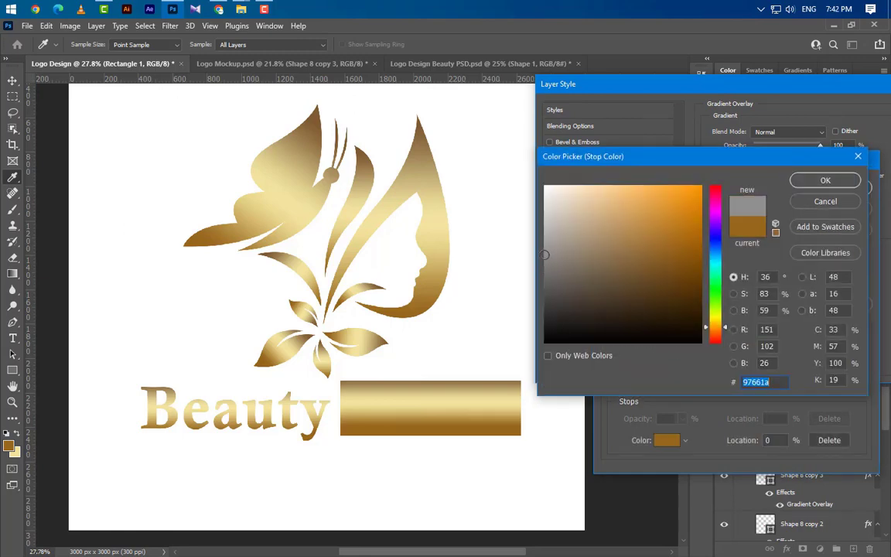
pyautogui.click(825, 181)
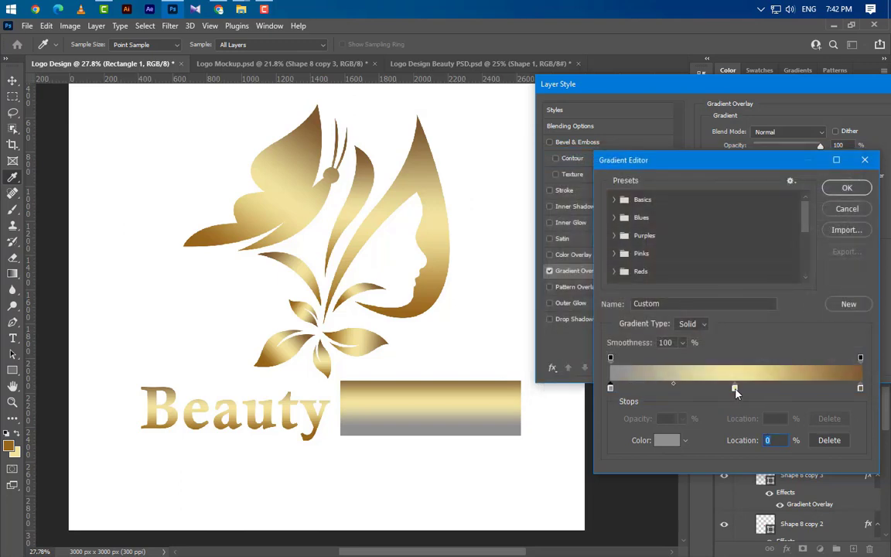
# - Set the rectangle gradient's middle color stop to ededed and its last stop to 767676
pyautogui.doubleClick(735, 388)
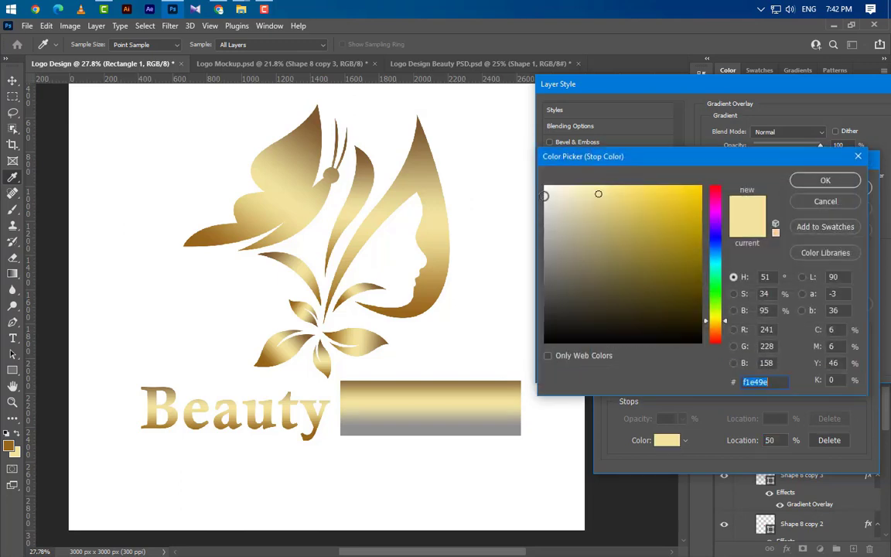
pyautogui.write('ededed')
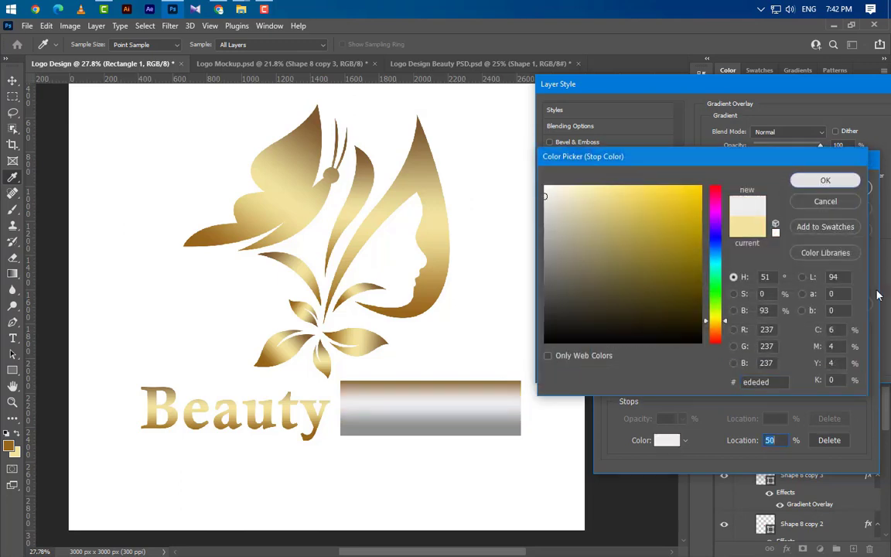
pyautogui.press('Return')
pyautogui.doubleClick(861, 388)
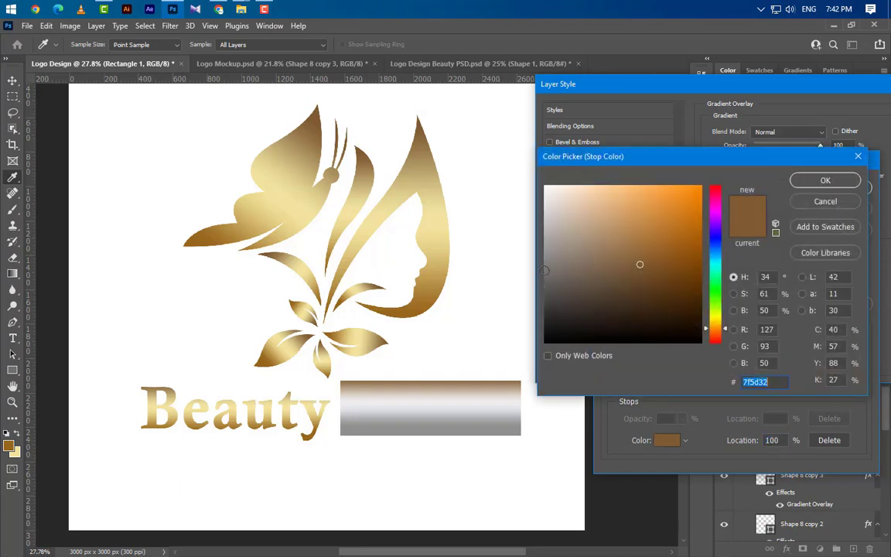
pyautogui.write('767676')
pyautogui.click(825, 180)
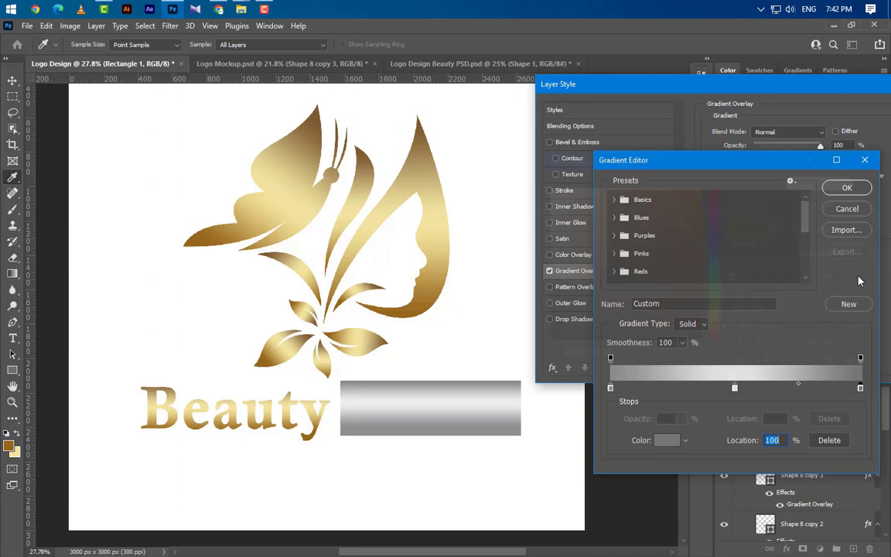
pyautogui.click(846, 190)
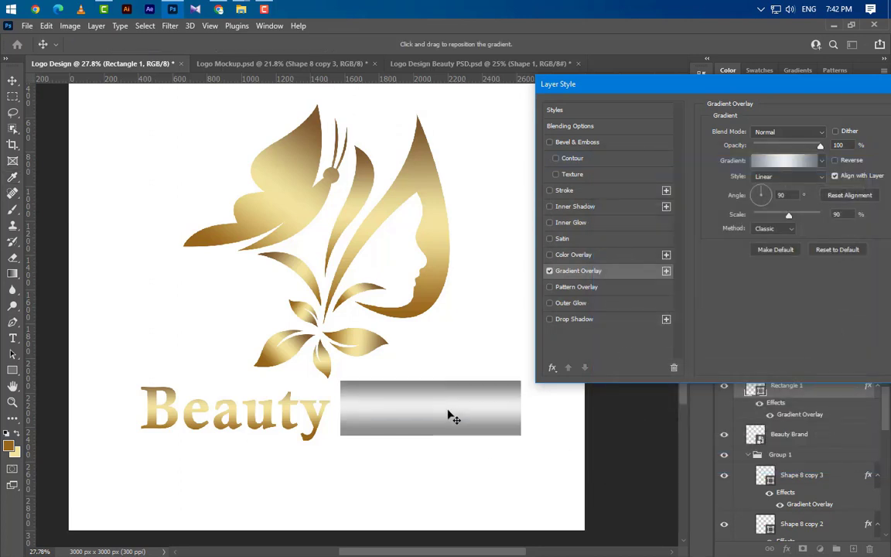
# - Reverse the rectangle's silver gradient, nudge it slightly down and accept the layer style
pyautogui.click(834, 162)
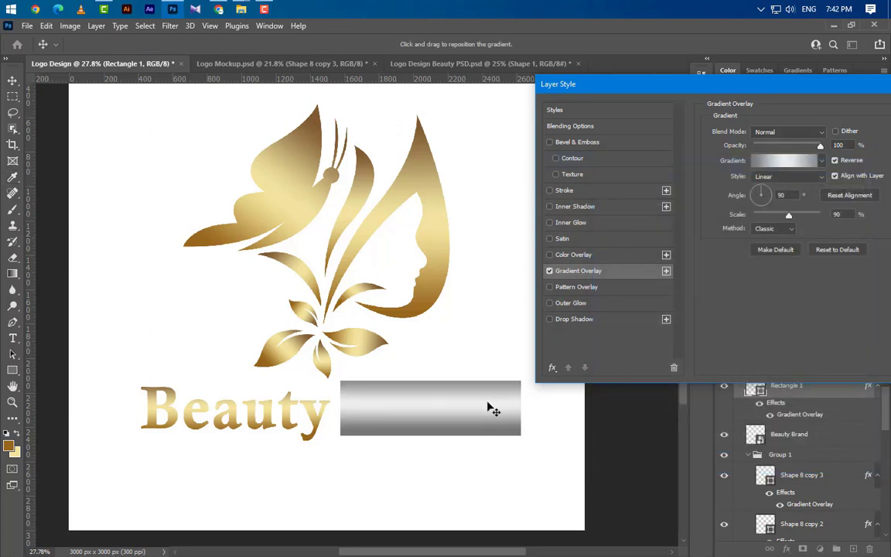
pyautogui.moveTo(487, 402); pyautogui.dragTo(487, 404)
pyautogui.moveTo(811, 82); pyautogui.dragTo(618, 82)
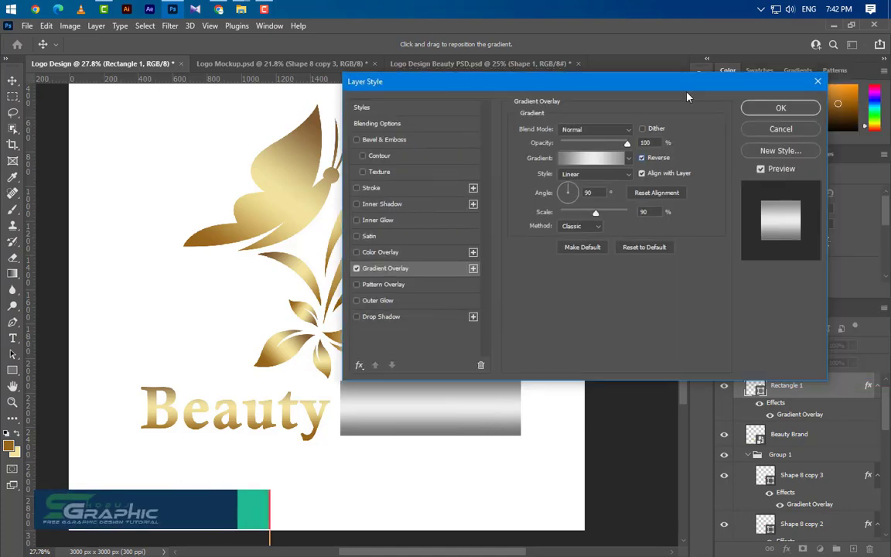
pyautogui.click(782, 105)
# - Clip the silver Rectangle 1 layer to the Beauty Brand layer with a clipping mask
pyautogui.rightClick(870, 390)
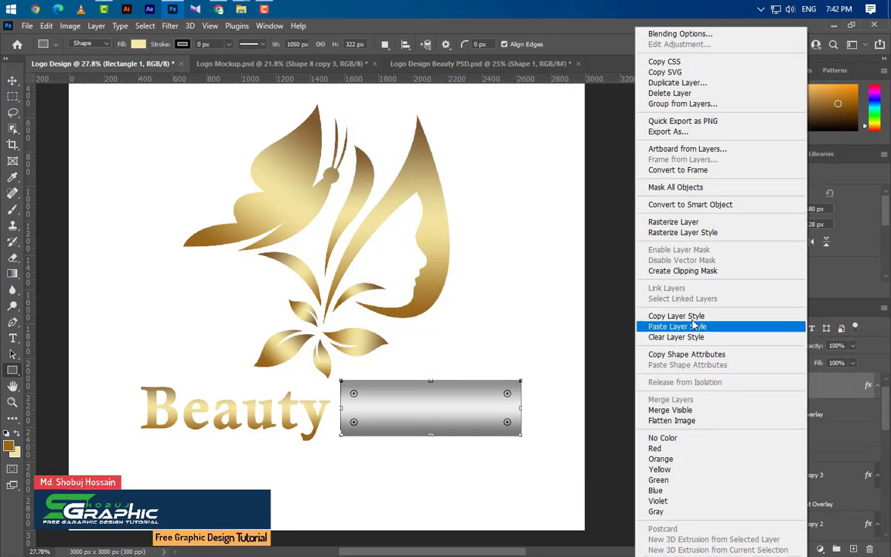
pyautogui.click(687, 267)
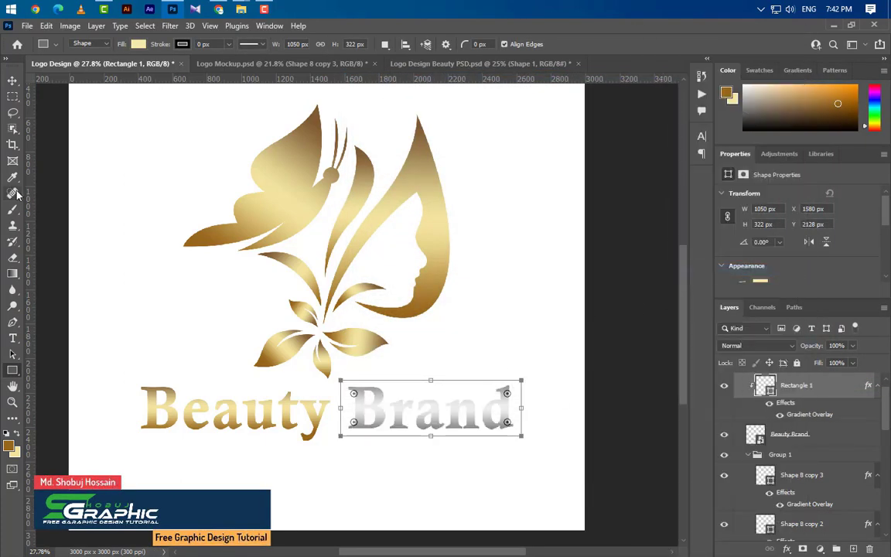
pyautogui.click(12, 80)
pyautogui.scroll(-2, 341, 450)
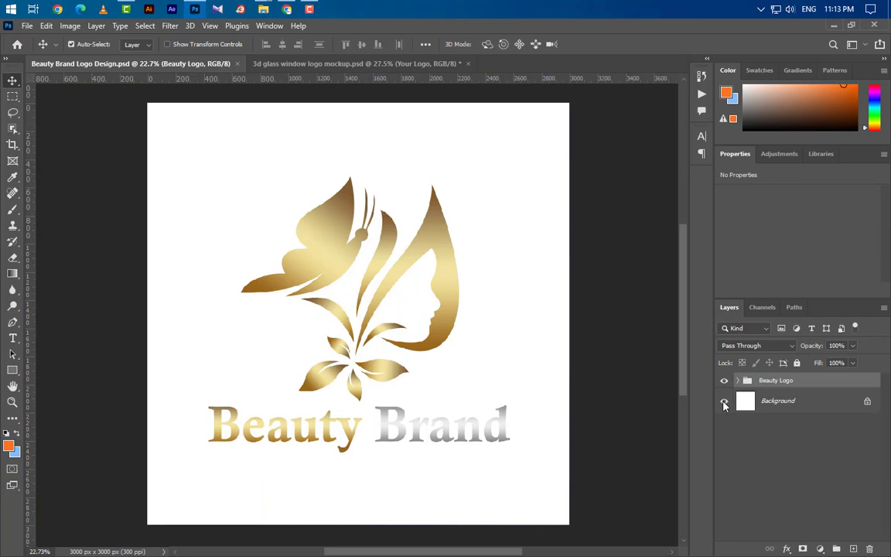
# - Hide the white Background layer and stamp the visible logo artwork into a new layer
pyautogui.click(724, 402)
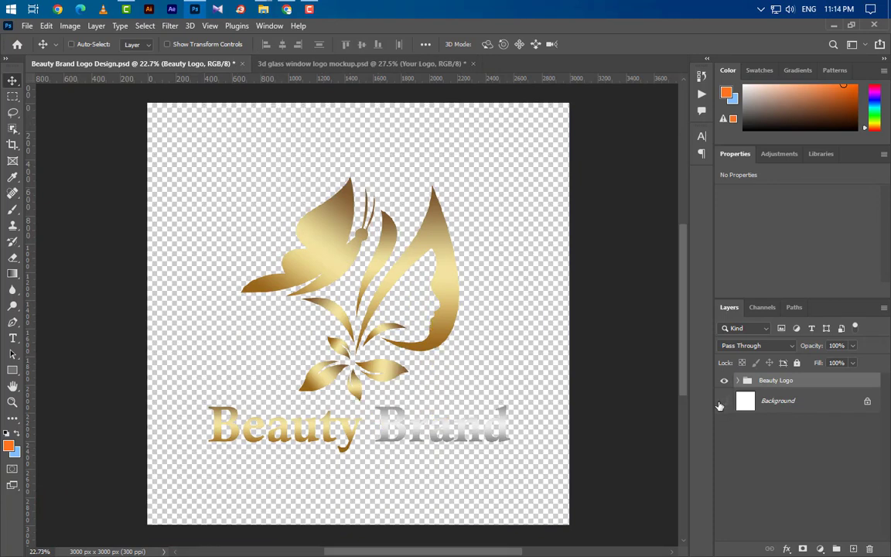
pyautogui.hotkey('ctrl', 'shift', 'alt', 'e')
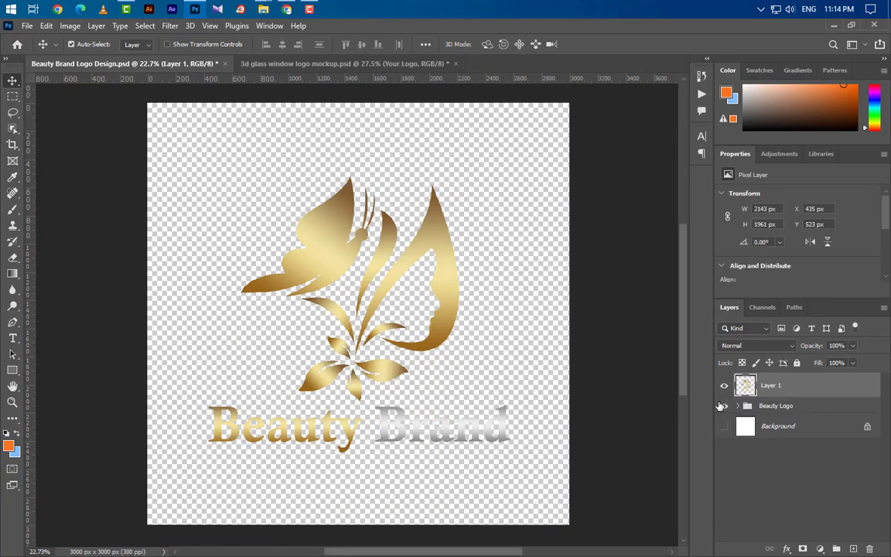
# - Open the Your Logo smart object in the 3d glass window logo mockup and bring the stamped logo layer into it
pyautogui.click(393, 68)
pyautogui.doubleClick(749, 387)
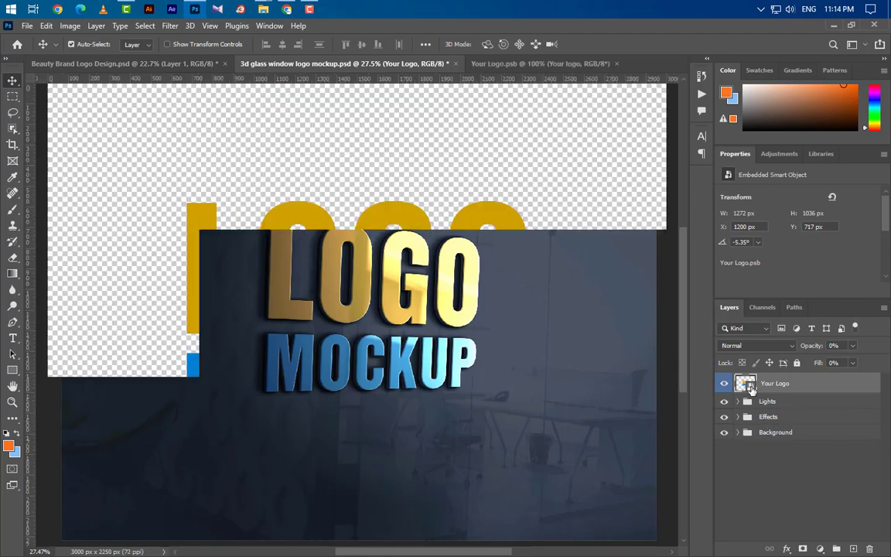
pyautogui.click(167, 67)
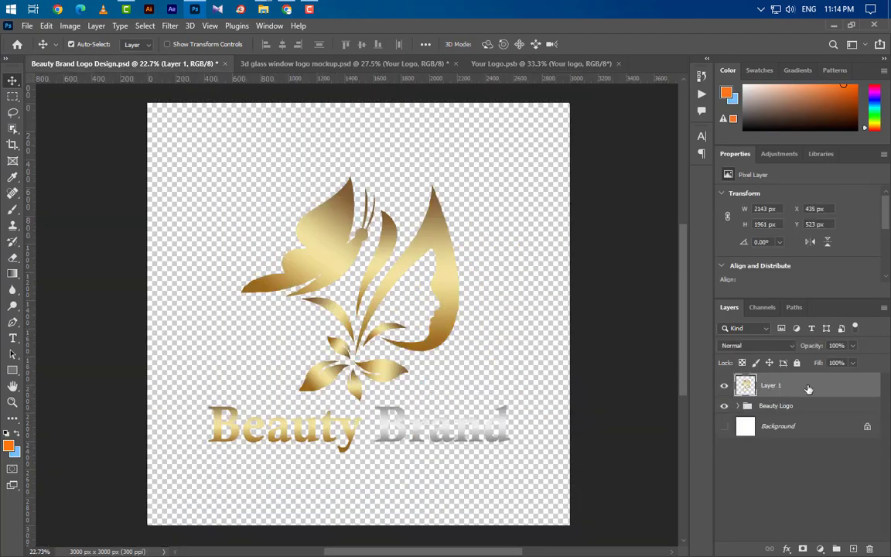
pyautogui.moveTo(808, 389); pyautogui.dragTo(379, 343)
pyautogui.click(505, 250)
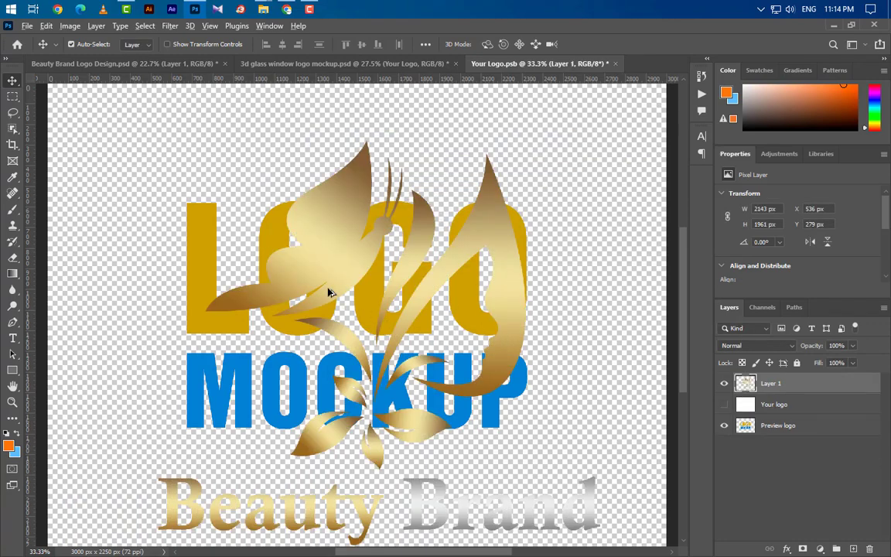
# - Scale the inserted logo proportionally to about 77% so it matches the width of the placeholder text
pyautogui.scroll(-3, 331, 293)
pyautogui.hotkey('ctrl', 't')
pyautogui.moveTo(410, 326); pyautogui.dragTo(392, 304)
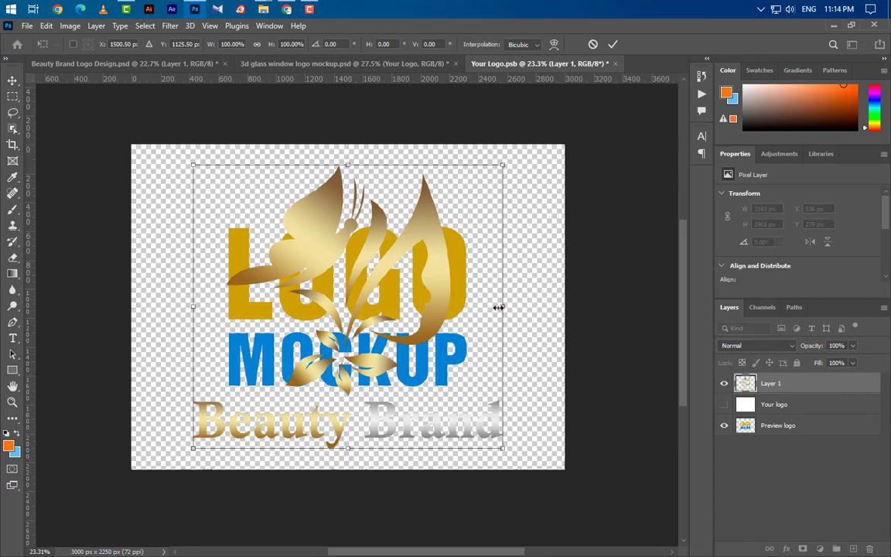
pyautogui.moveTo(499, 308); pyautogui.dragTo(467, 306)
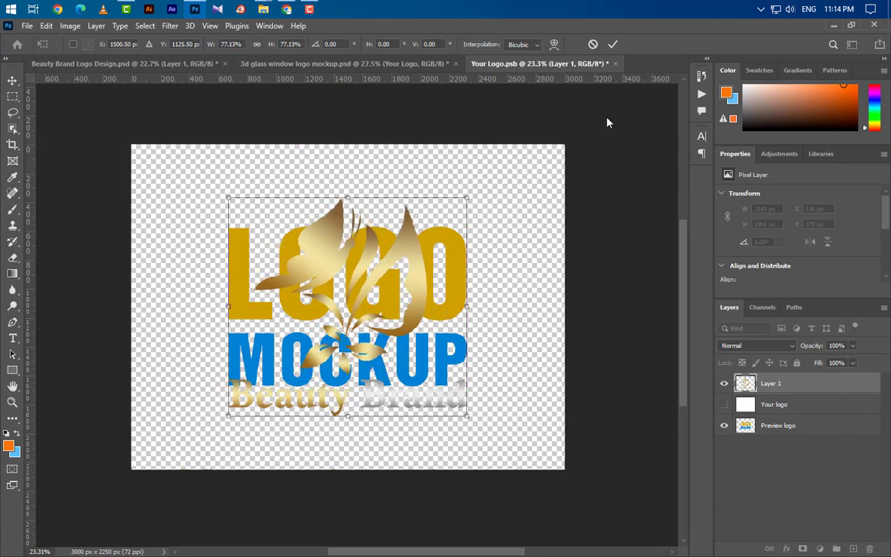
pyautogui.click(612, 44)
# - Hide the Preview logo layer, then save and close Your Logo.psb to update the glass window mockup
pyautogui.click(725, 426)
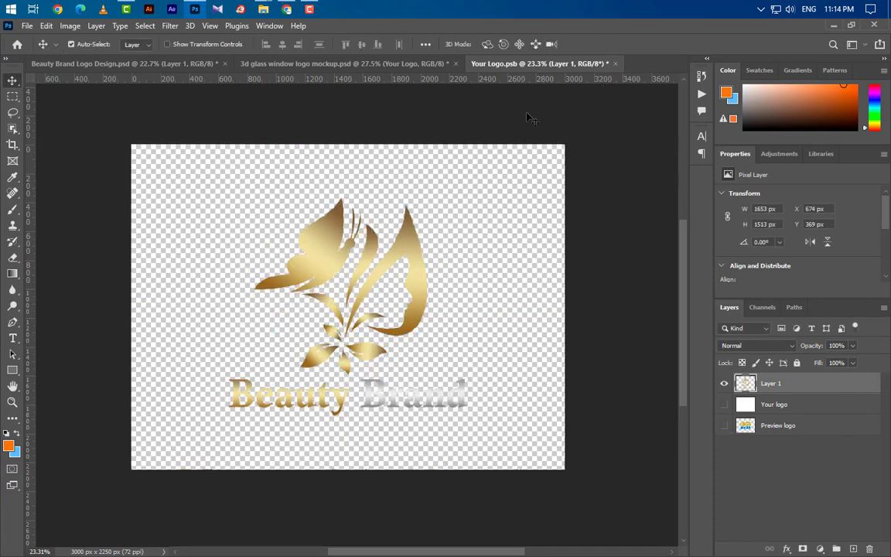
pyautogui.click(610, 64)
pyautogui.click(388, 226)
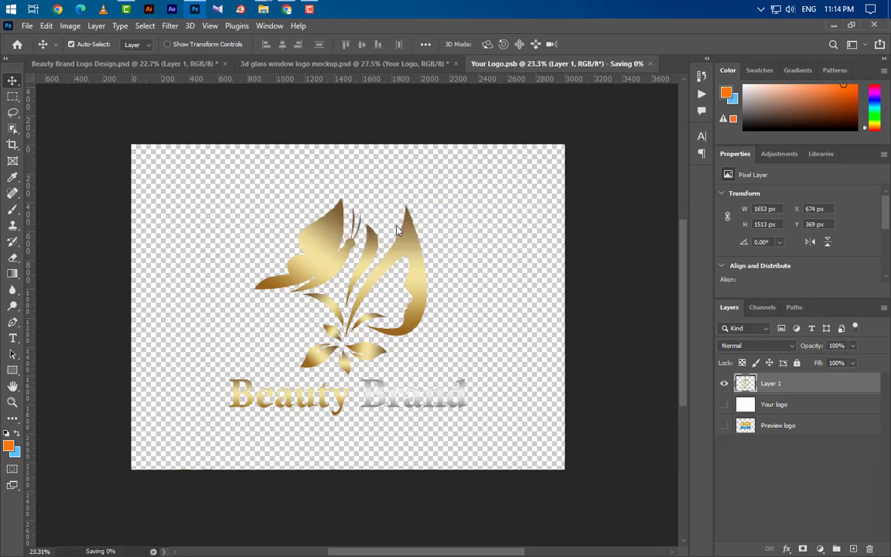
pyautogui.click(316, 64)
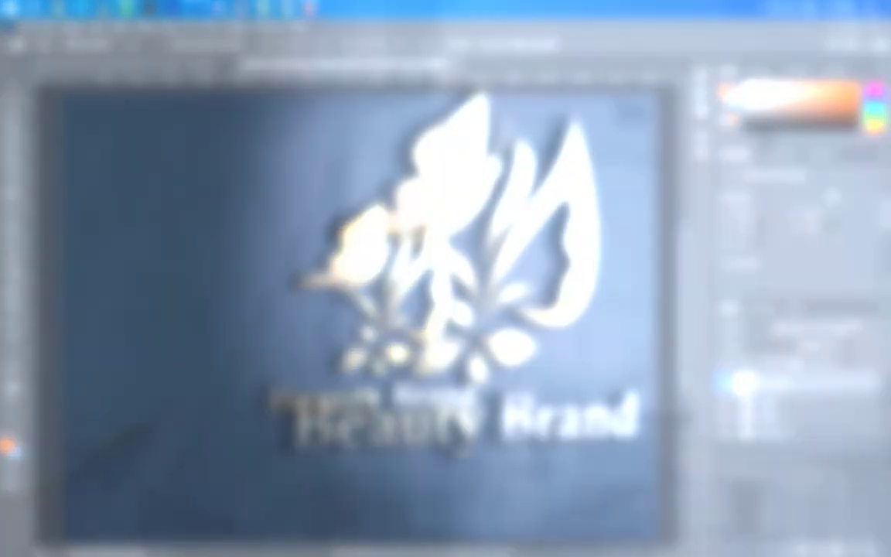